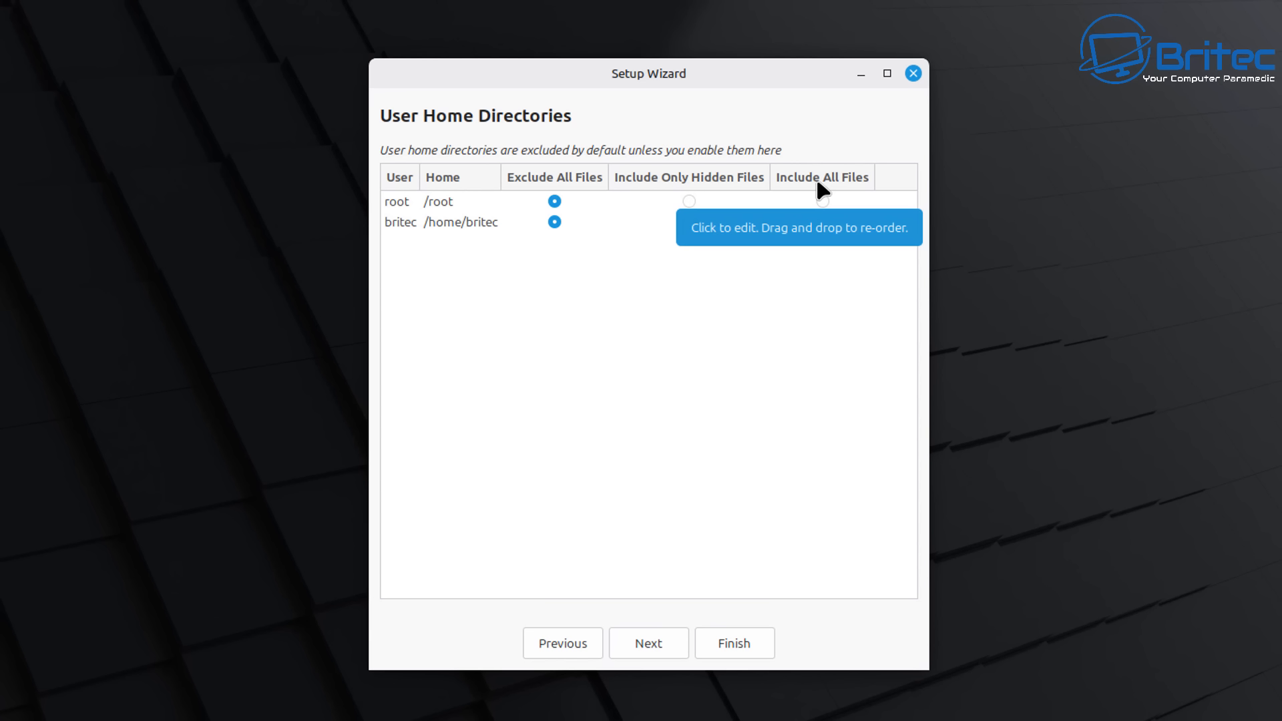
left_click(822, 201)
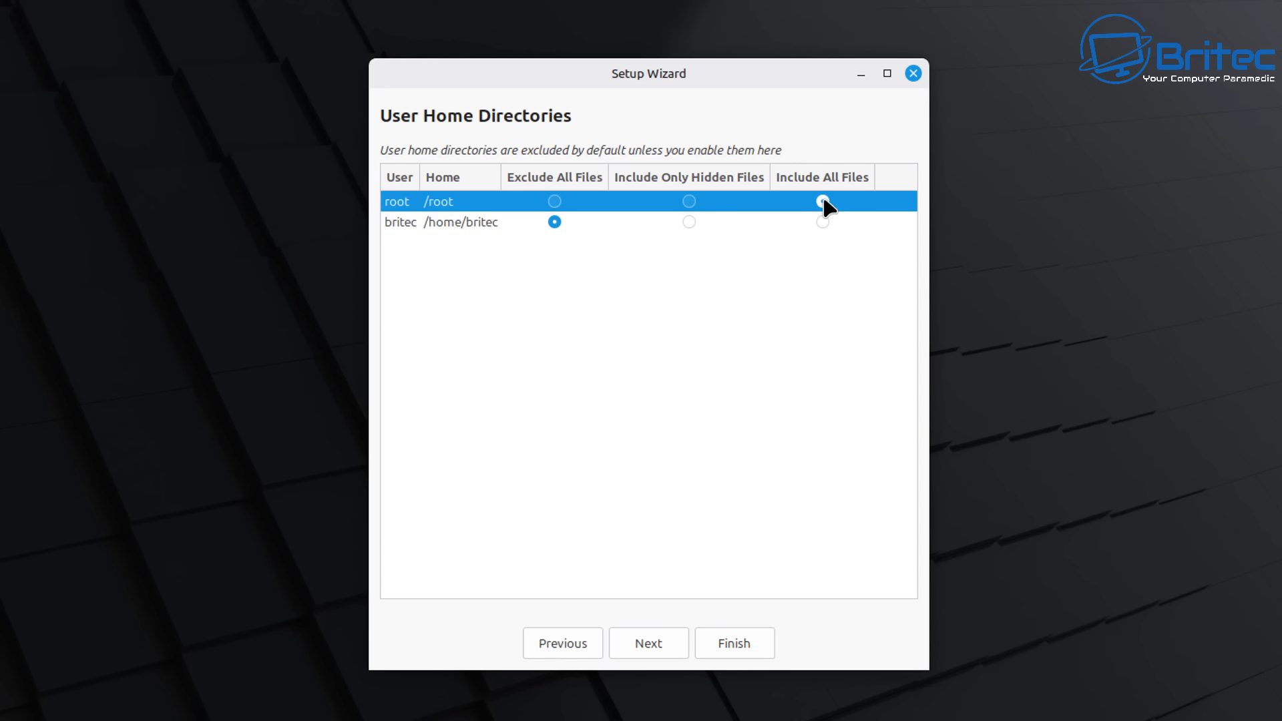
left_click(553, 201)
left_click(689, 201)
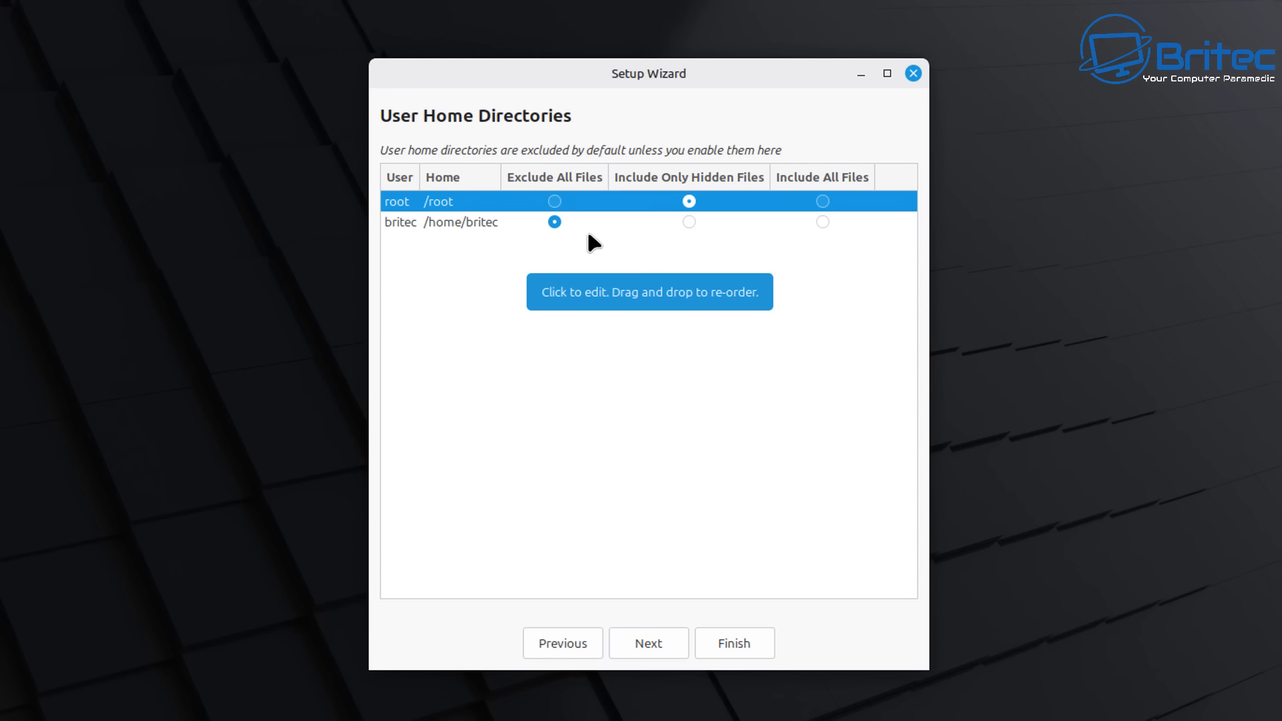
left_click(553, 203)
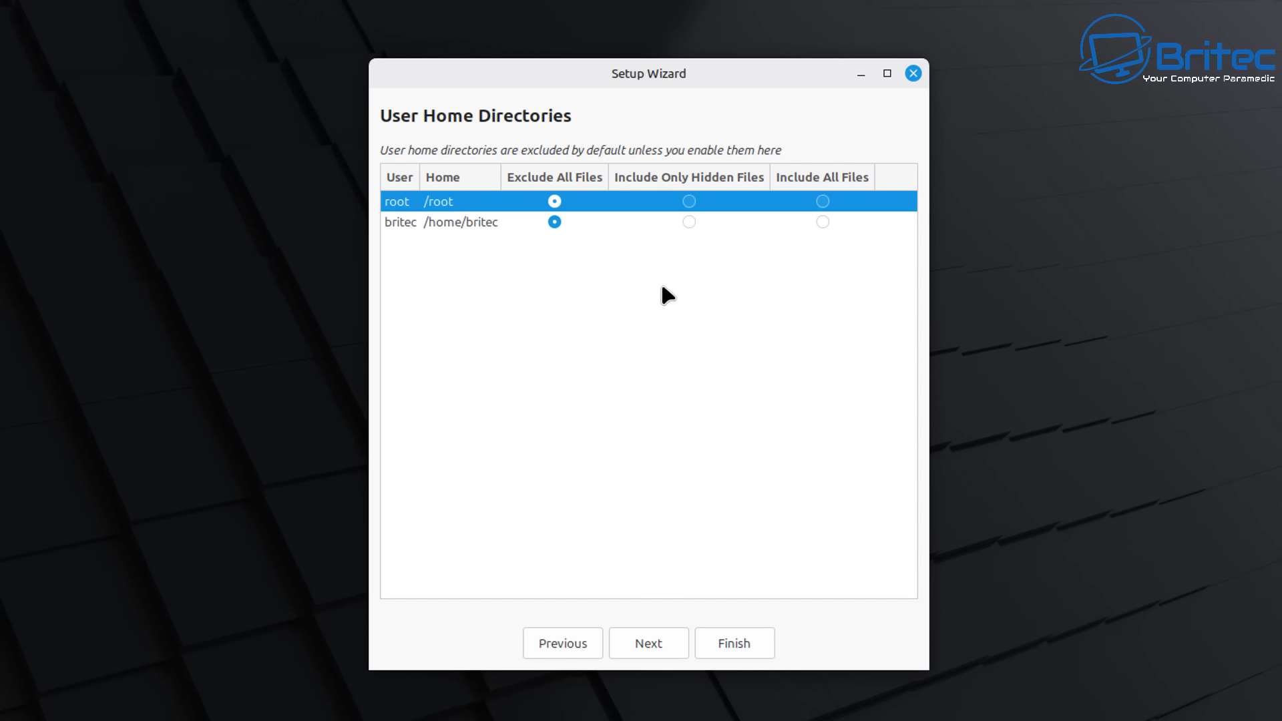
Step: Include all files of the root home directory in the snapshots and finish the setup wizard
left_click(689, 201)
left_click(823, 201)
left_click(440, 227)
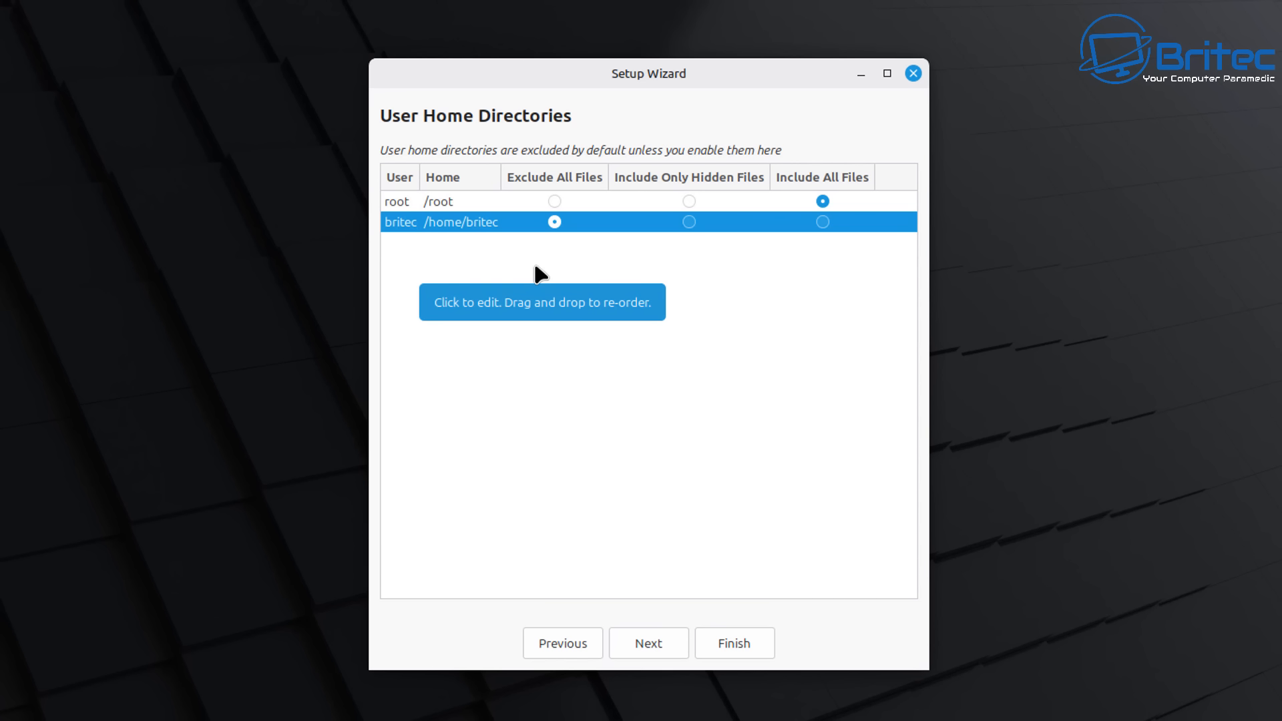
left_click(652, 645)
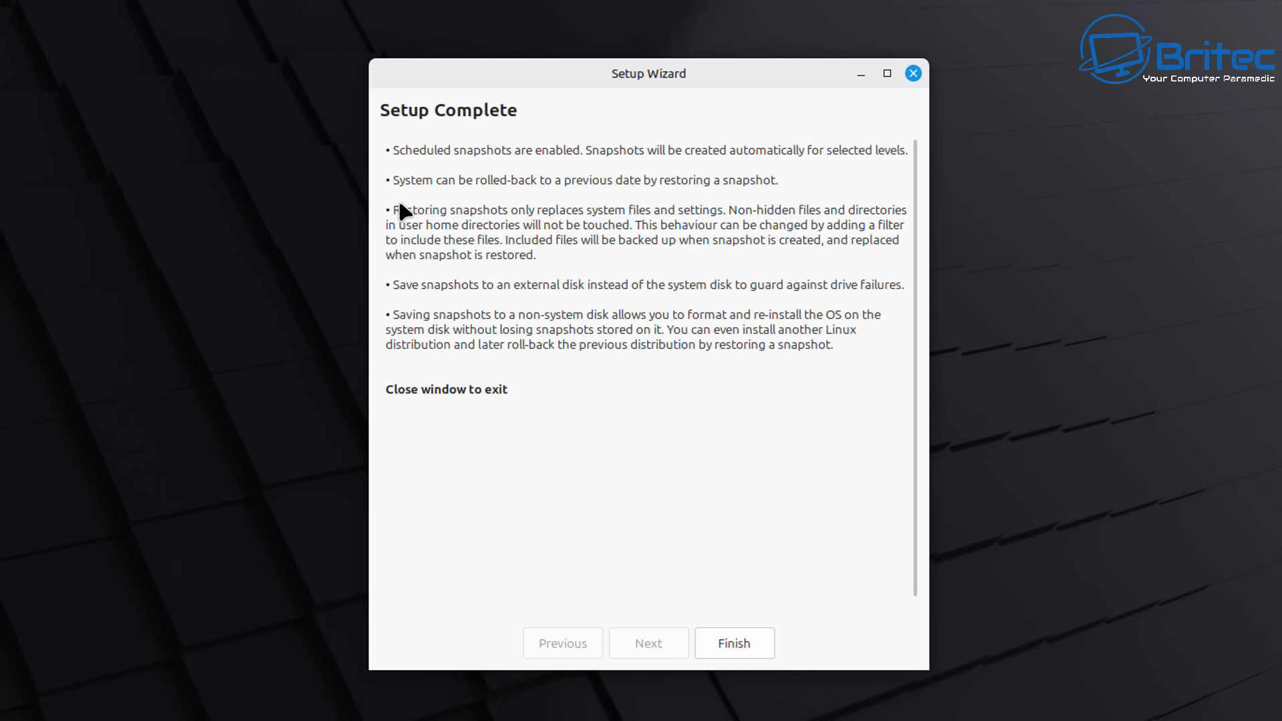
left_click(735, 645)
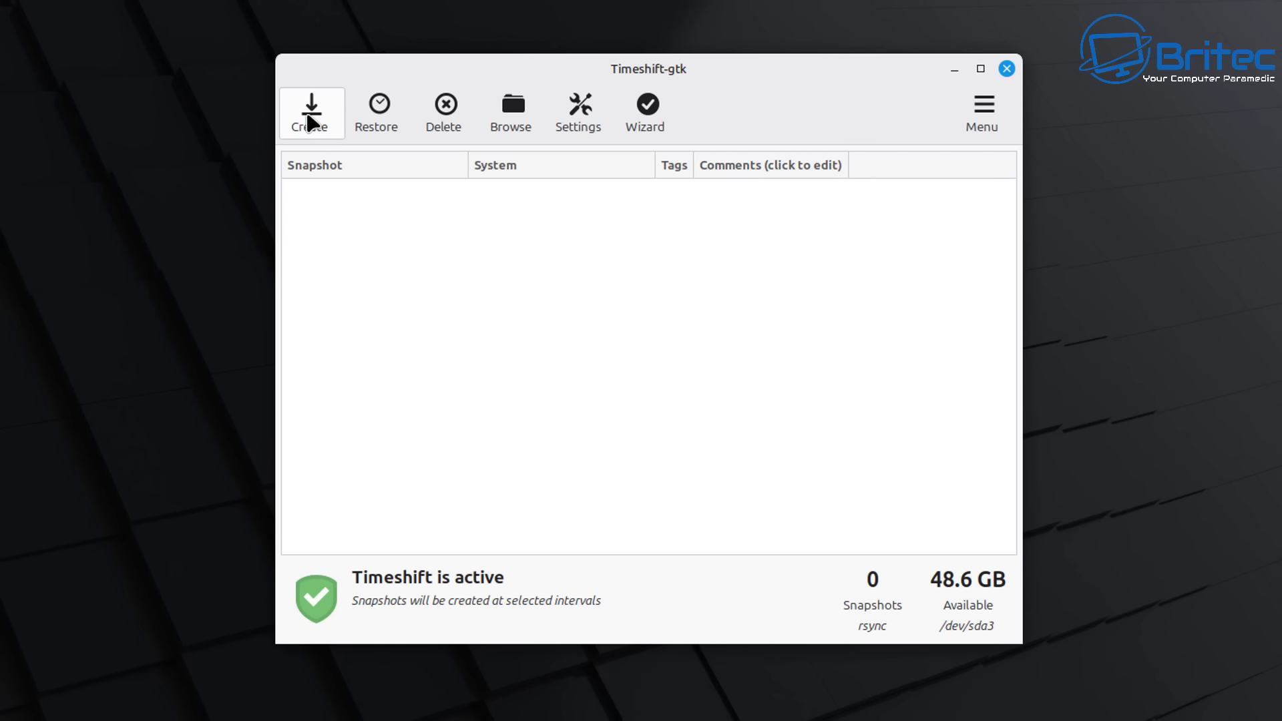
Step: Create a system snapshot on demand and select it in the snapshot list
left_click(309, 117)
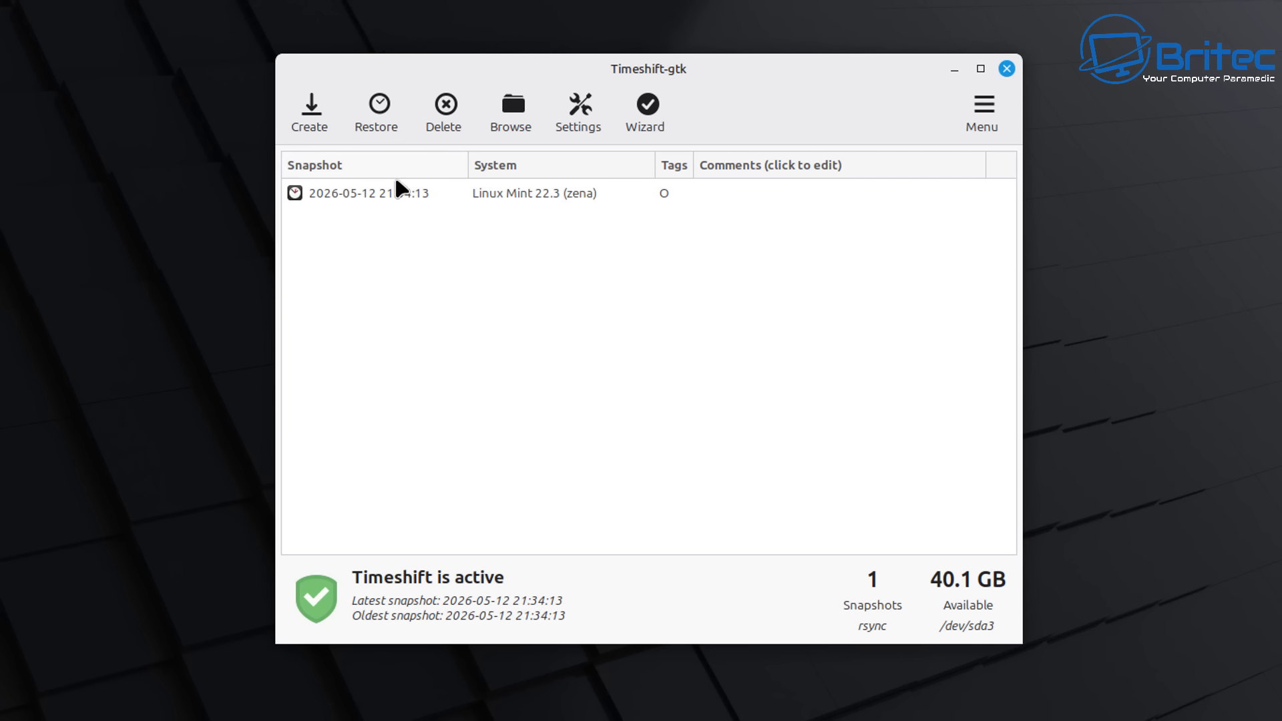
left_click(388, 194)
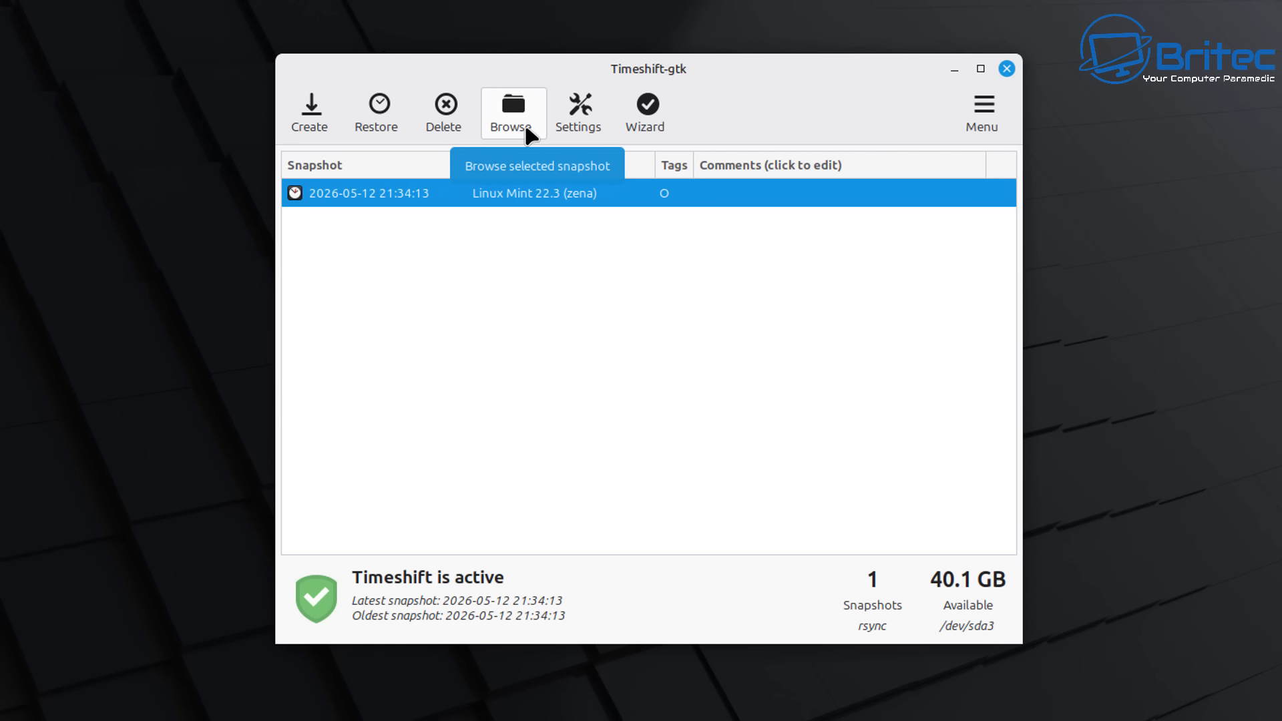
Step: Review the snapshot type, location, schedule, users, filters and date format settings, and close Timeshift
left_click(591, 124)
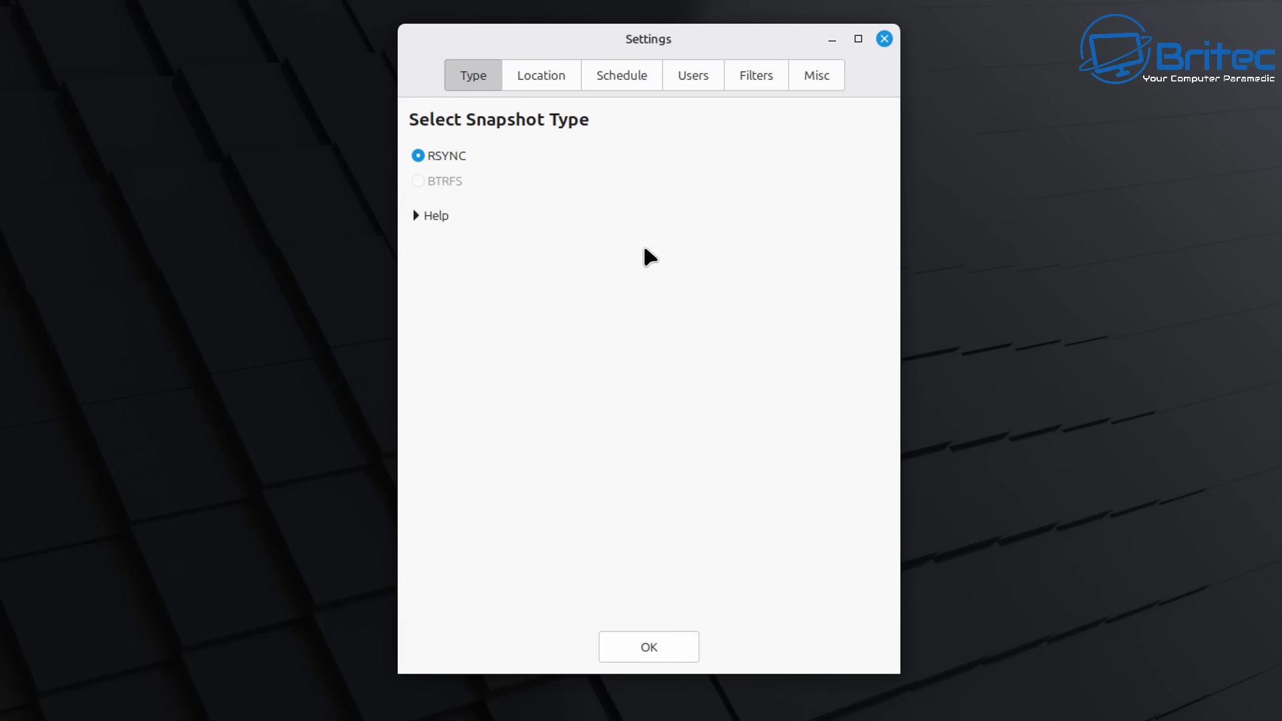
left_click(536, 79)
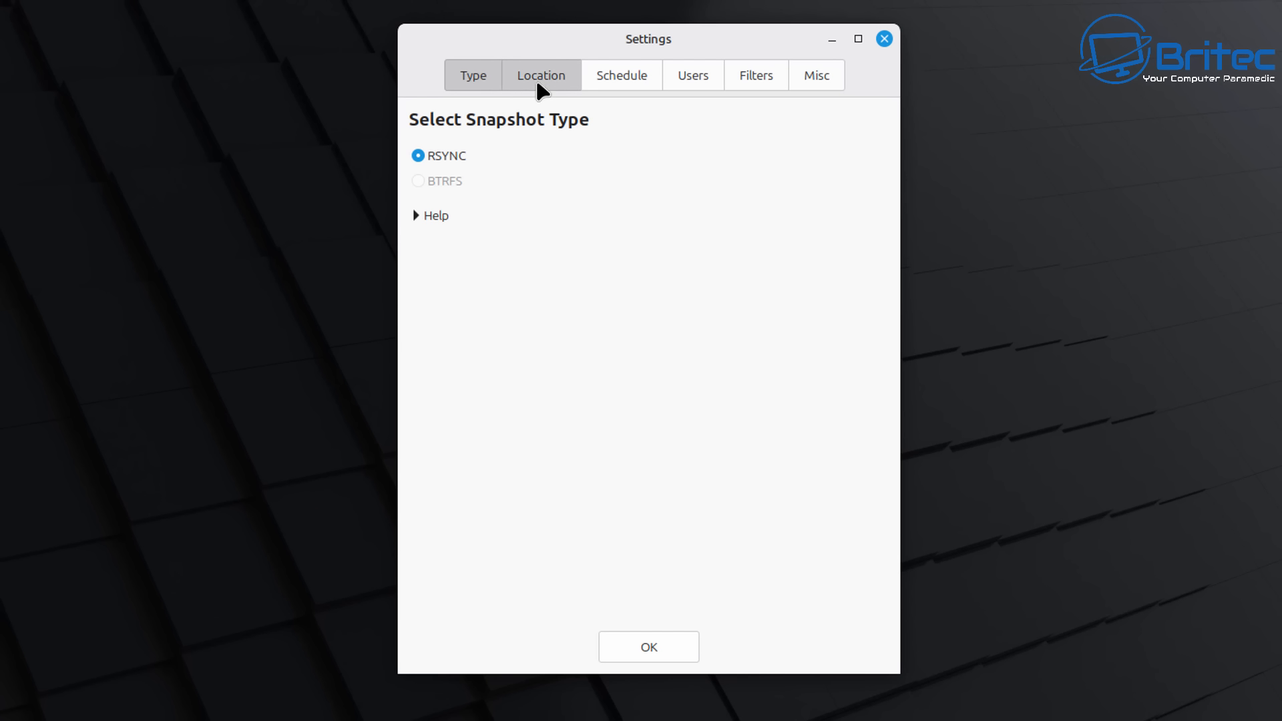
left_click(608, 76)
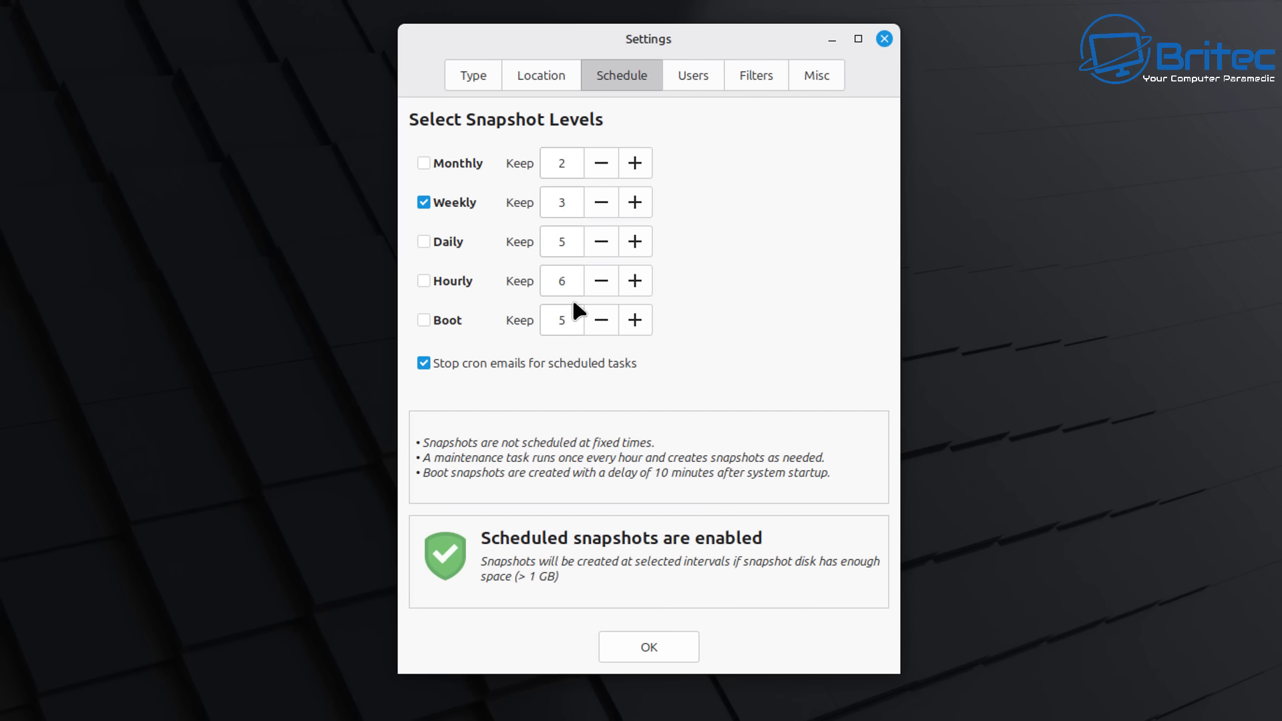
left_click(695, 78)
left_click(737, 74)
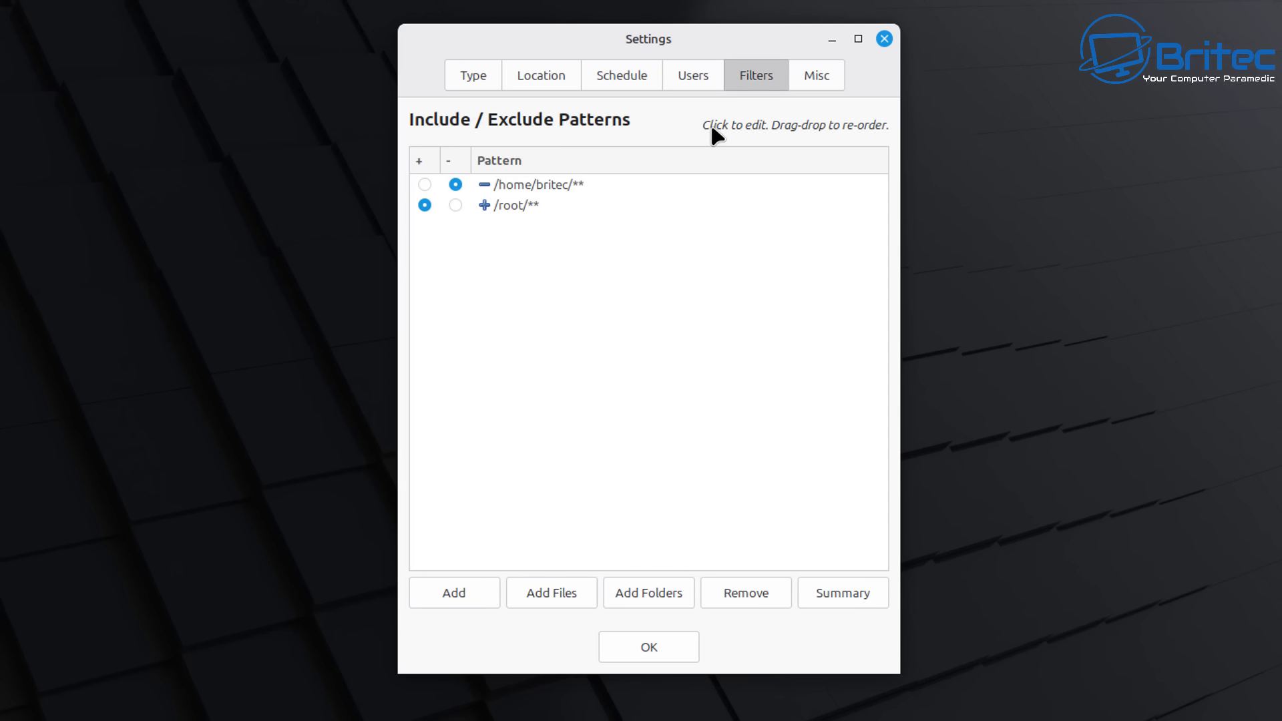
left_click(800, 83)
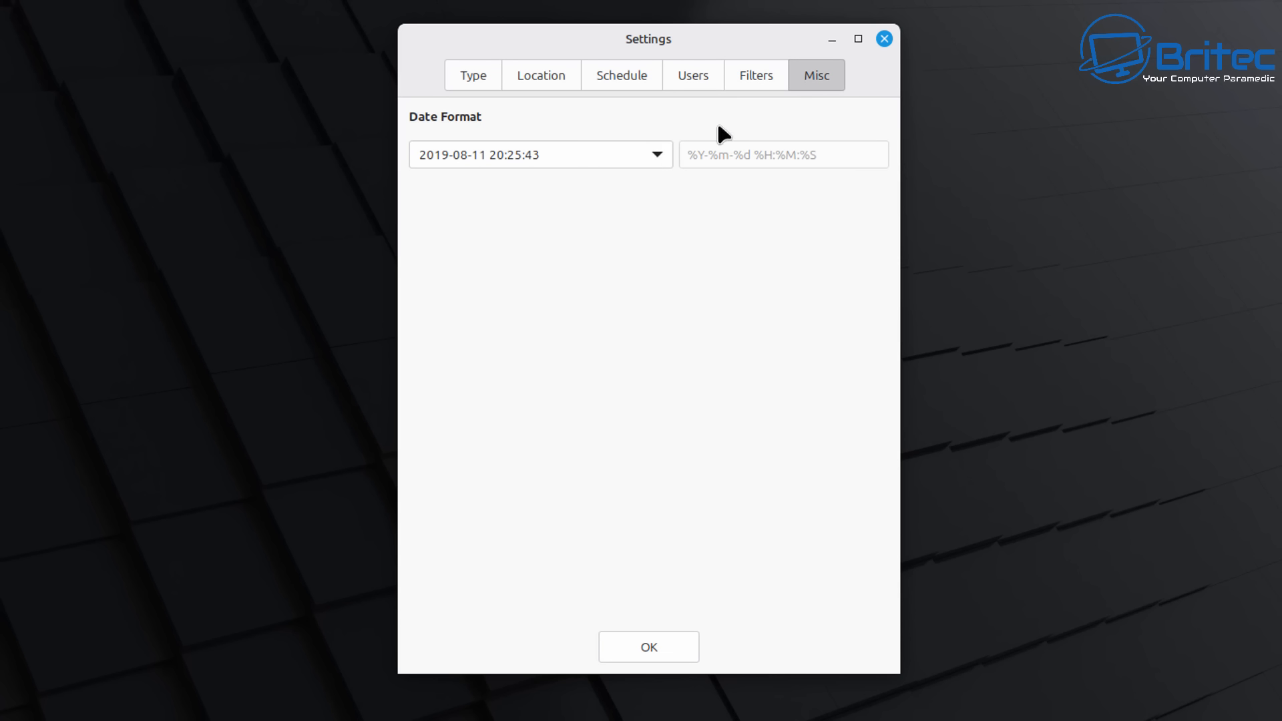
left_click(486, 87)
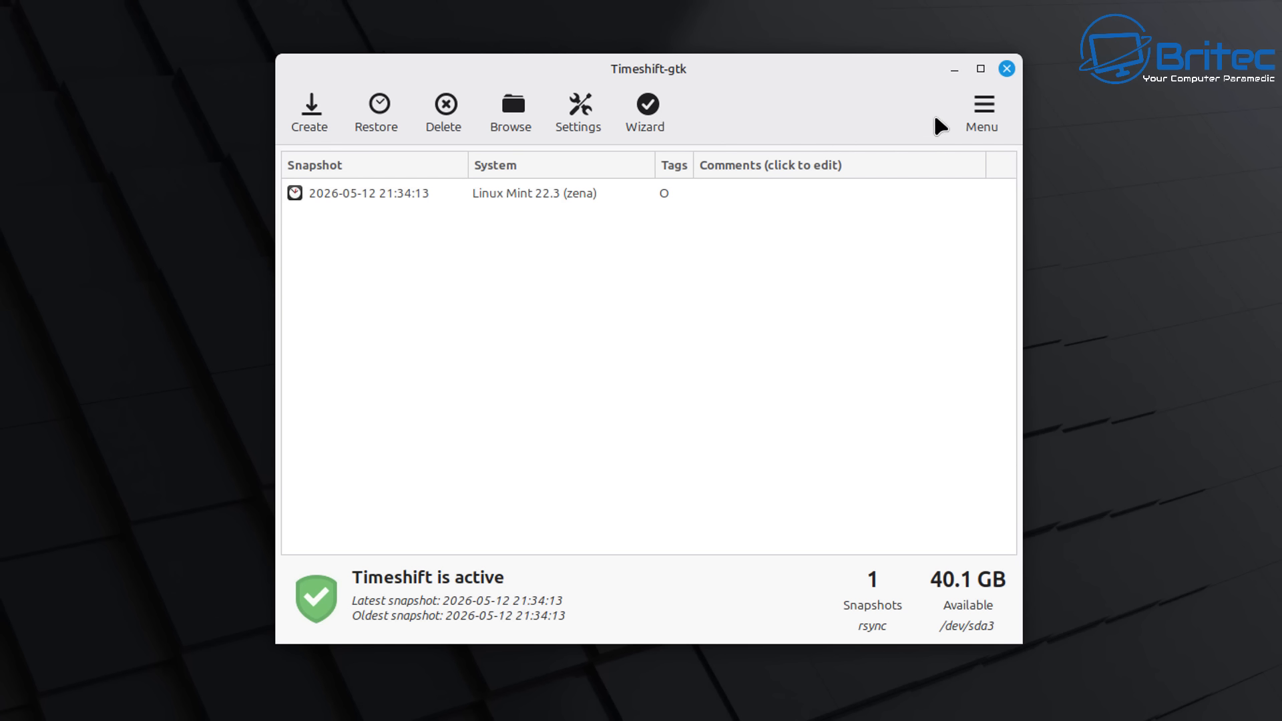
left_click(988, 119)
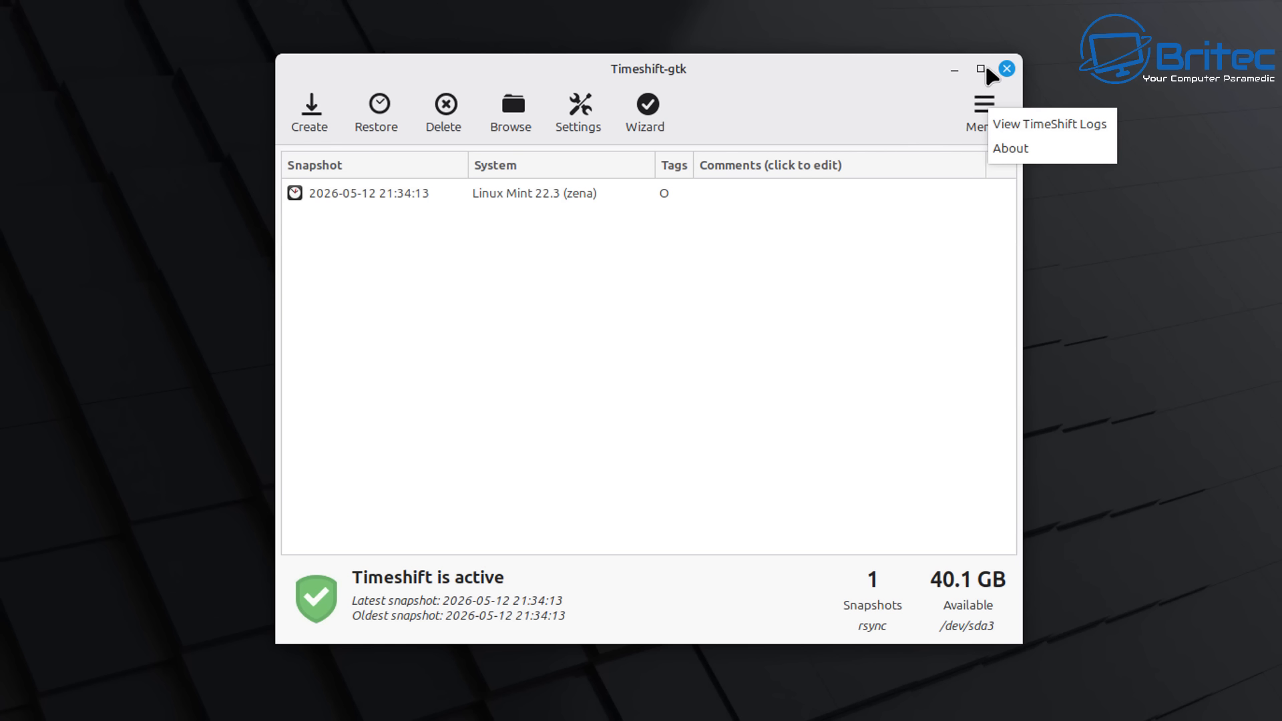
left_click(1007, 70)
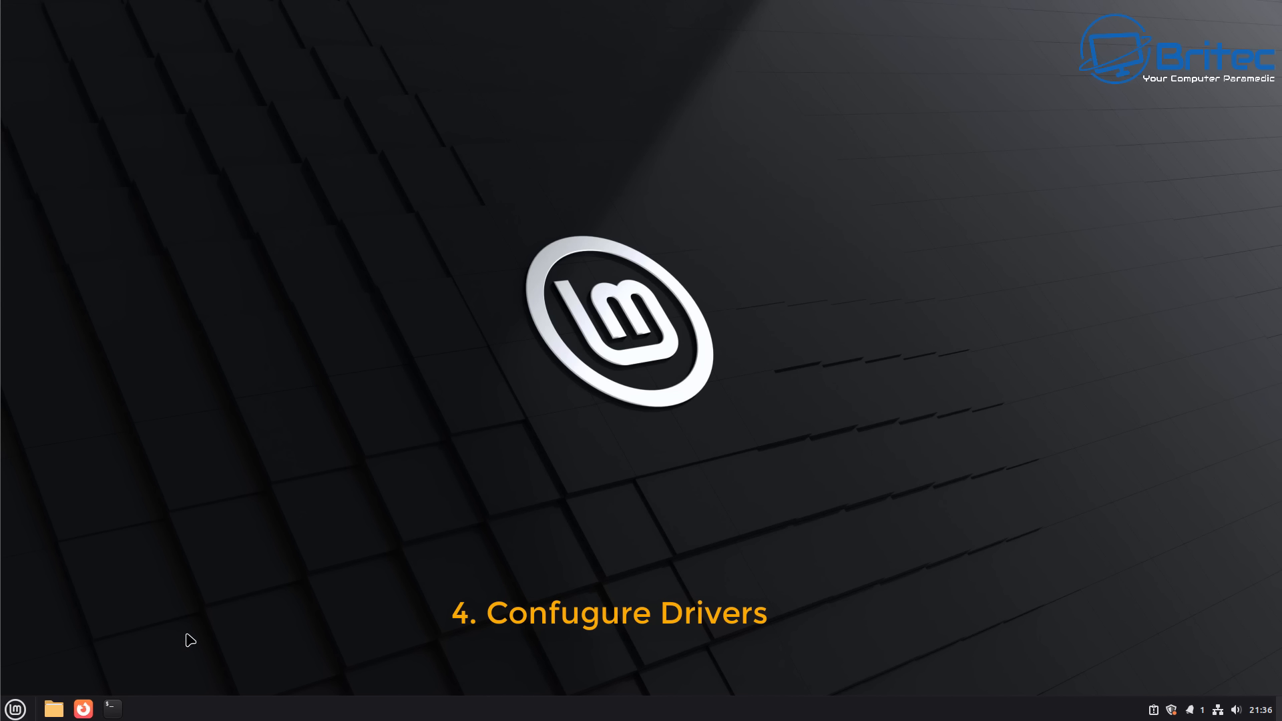
Step: Check in Driver Manager whether the computer needs additional or proprietary drivers, and close it
left_click(15, 709)
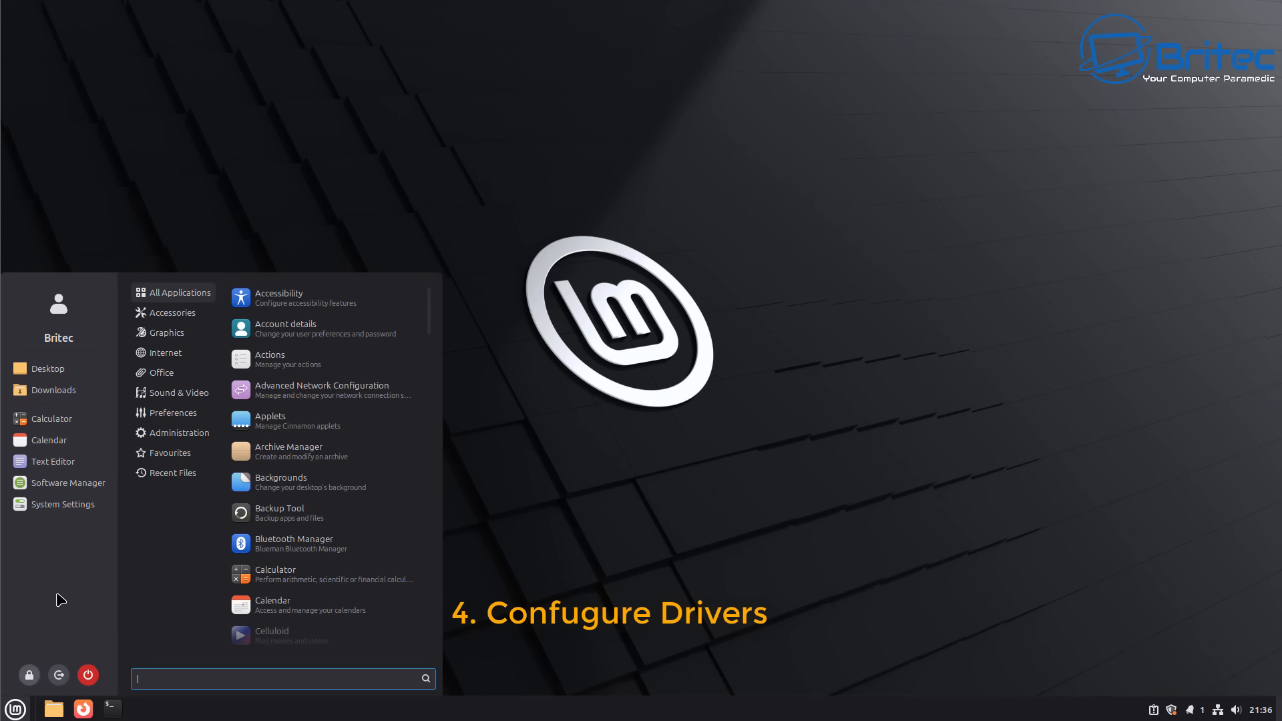
mouse_move(161, 435)
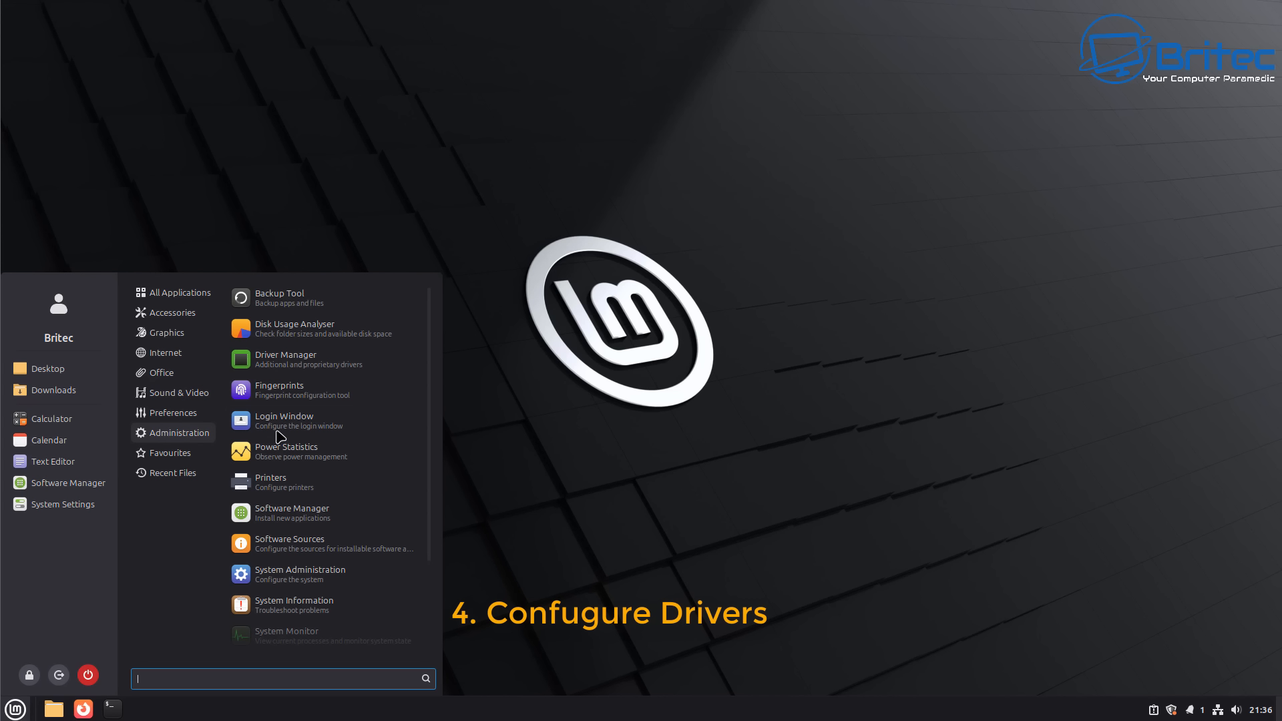
left_click(308, 367)
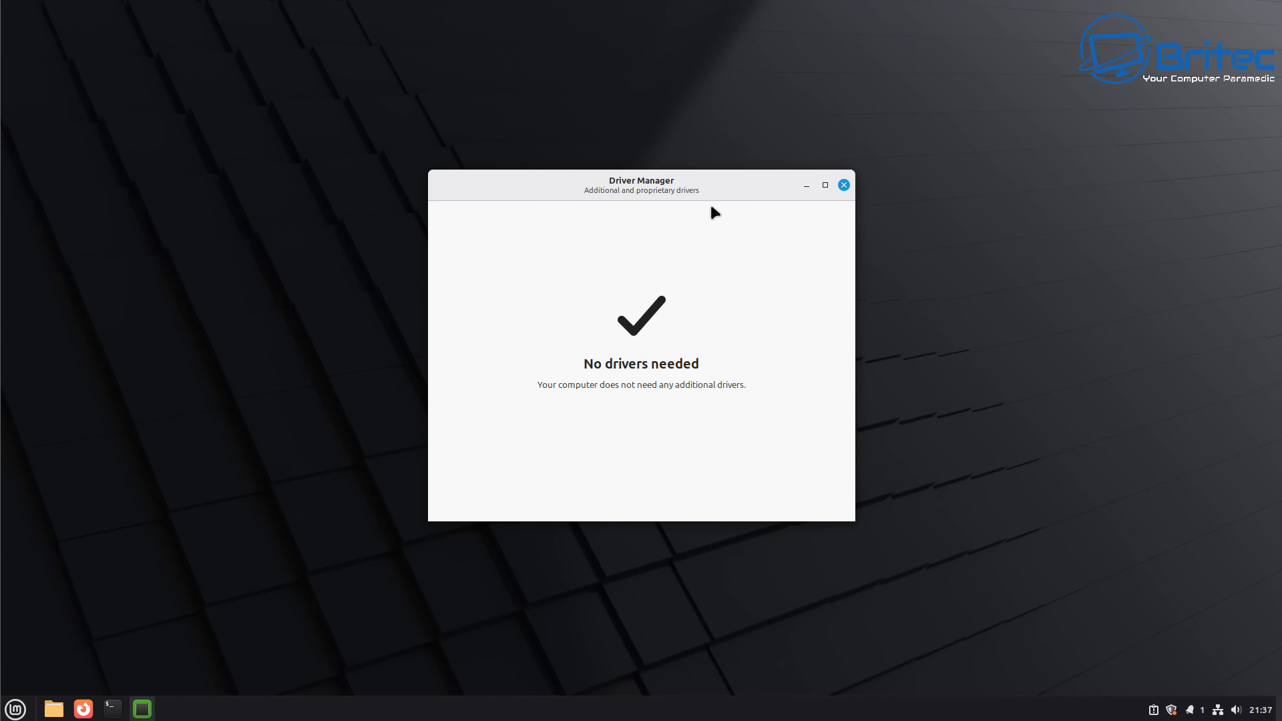
left_click(843, 185)
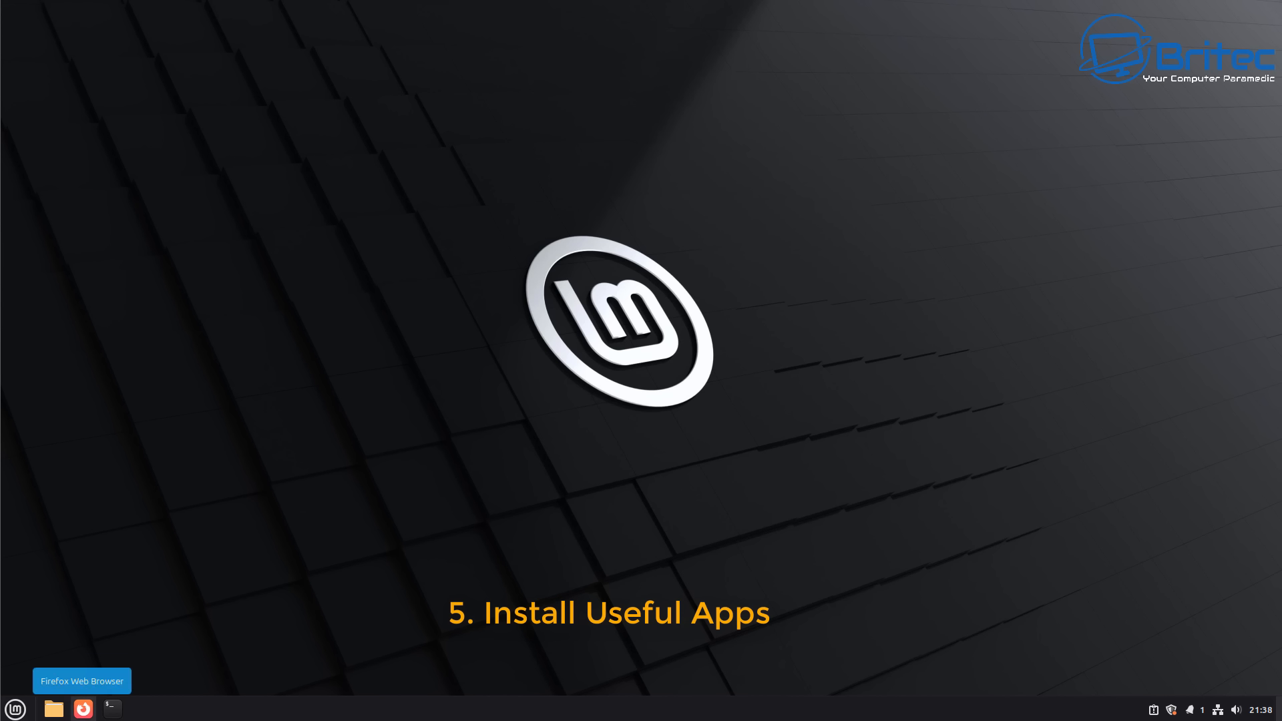
Step: Install the VLC system package from Software Manager, accepting the additional software and authenticating with the account password
left_click(16, 709)
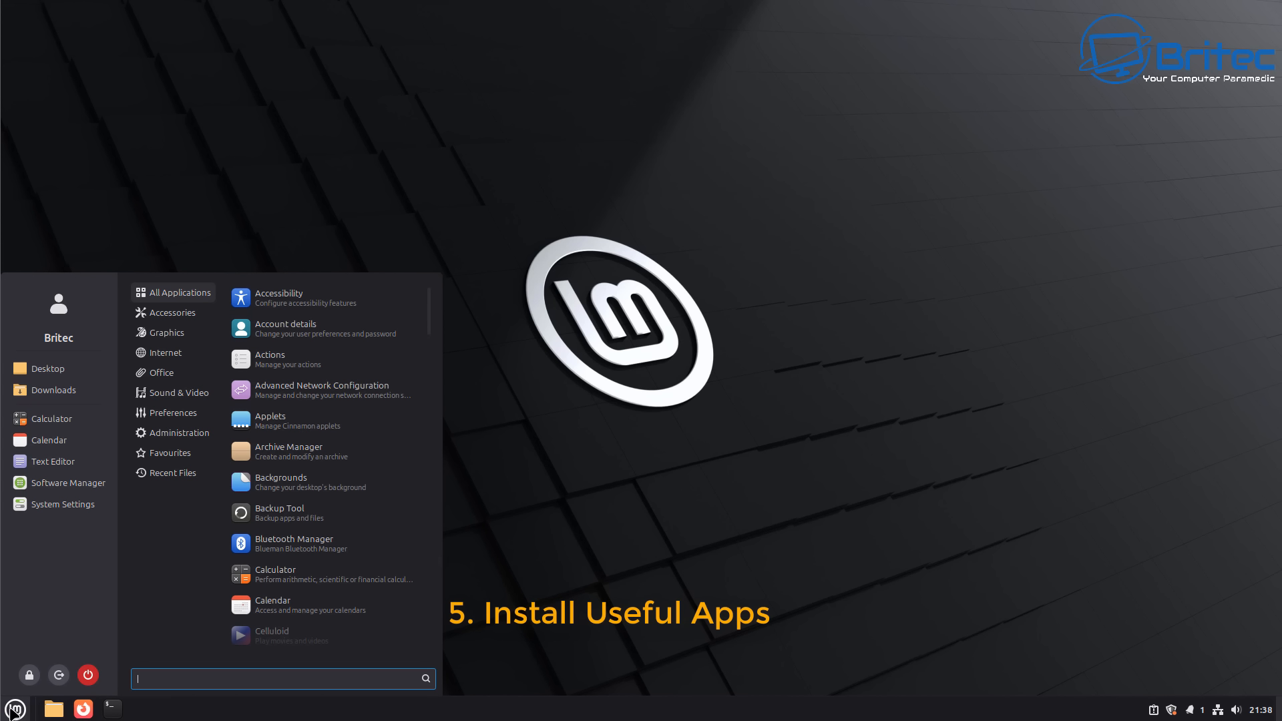
left_click(67, 483)
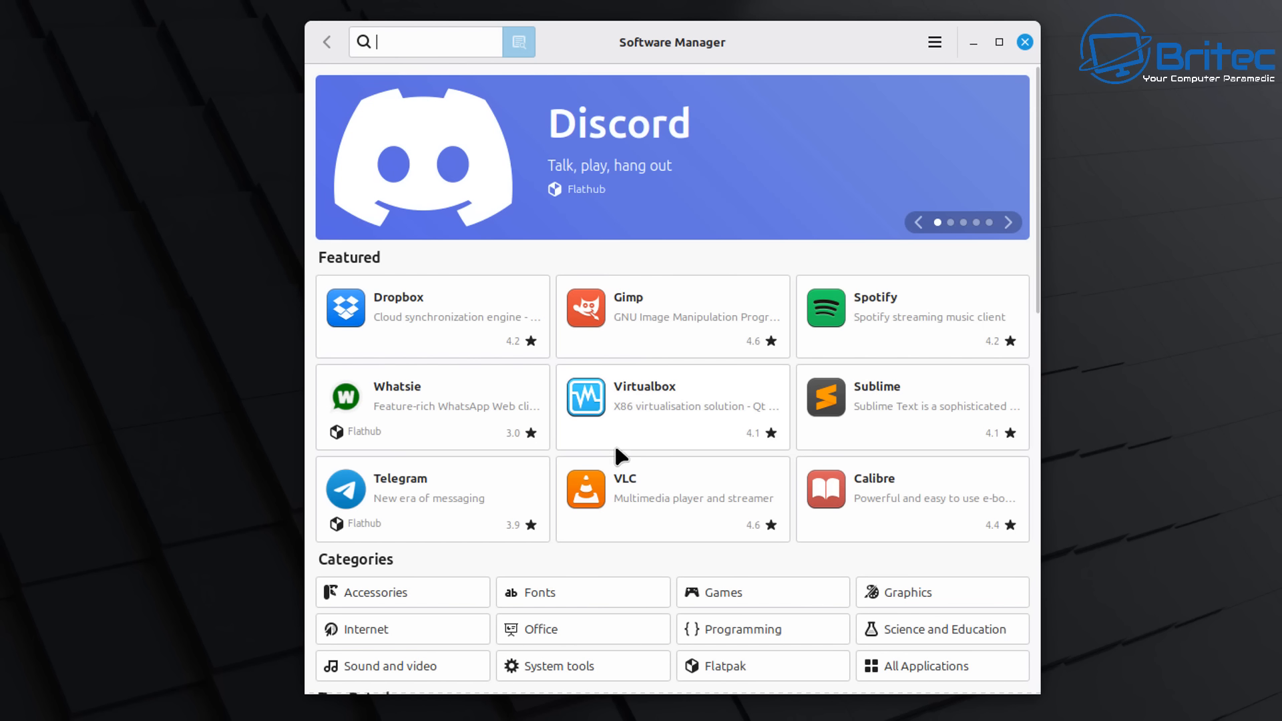
left_click(658, 498)
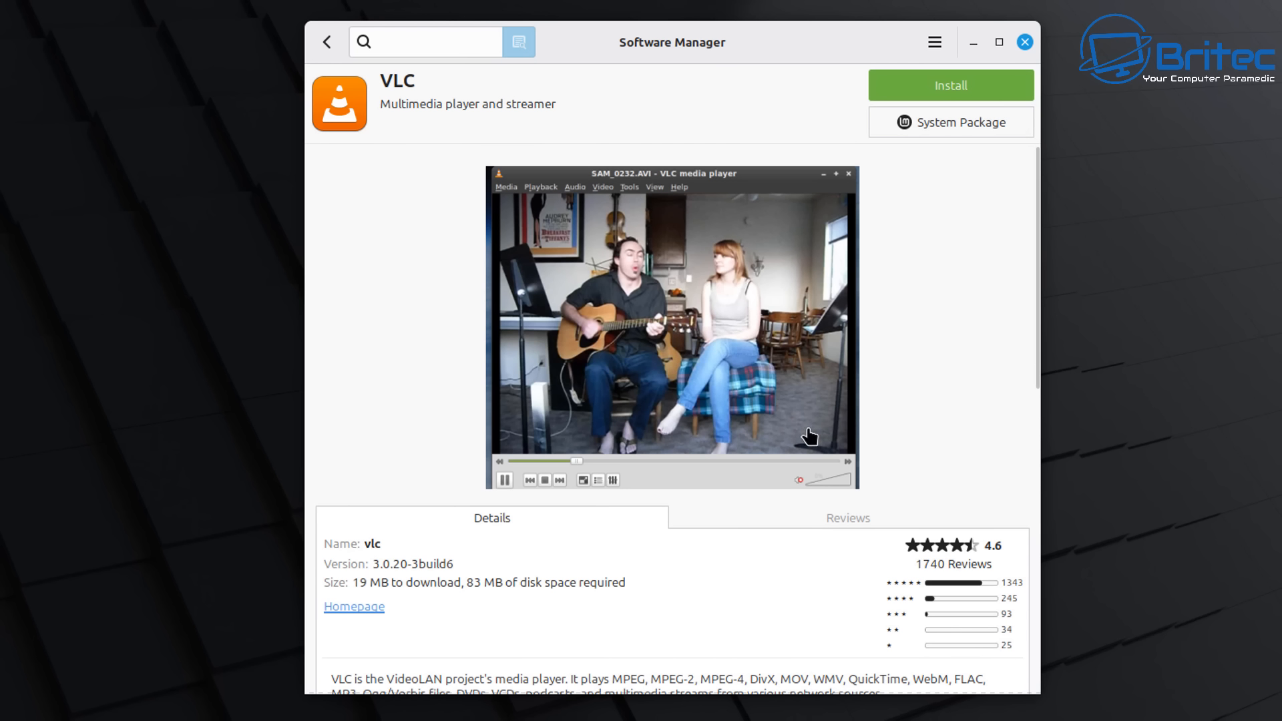
left_click(945, 93)
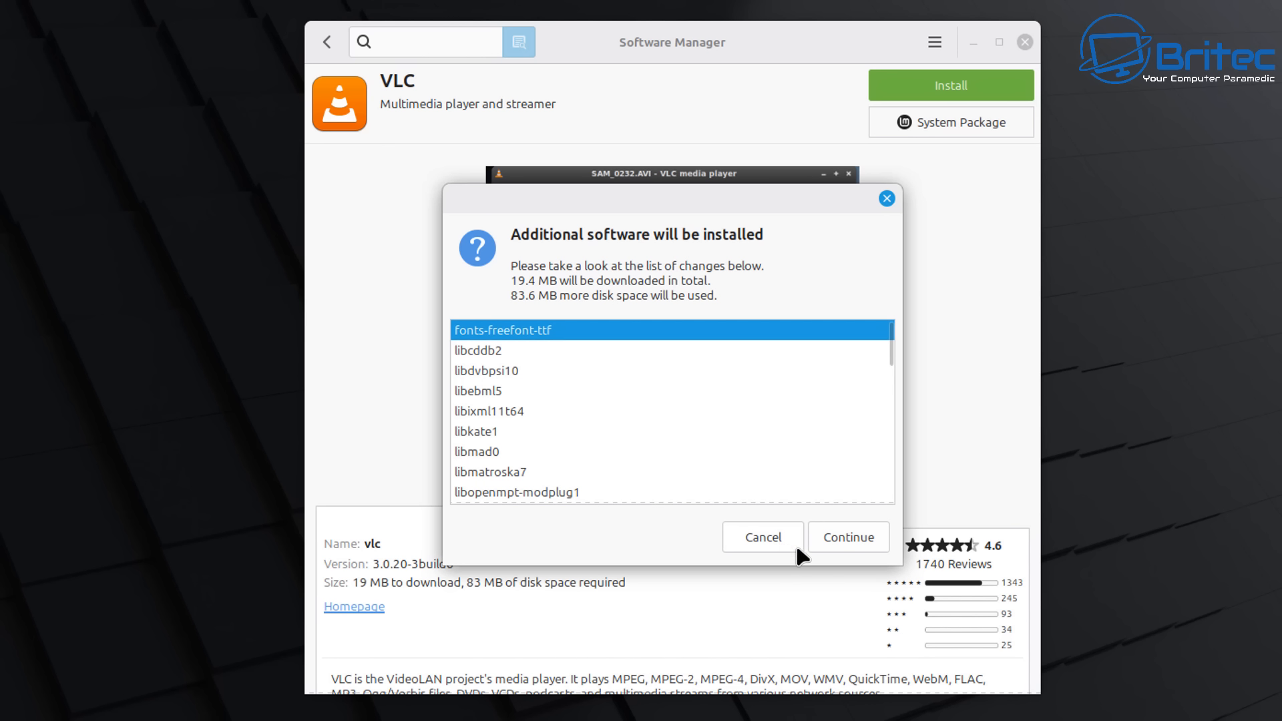
left_click(850, 539)
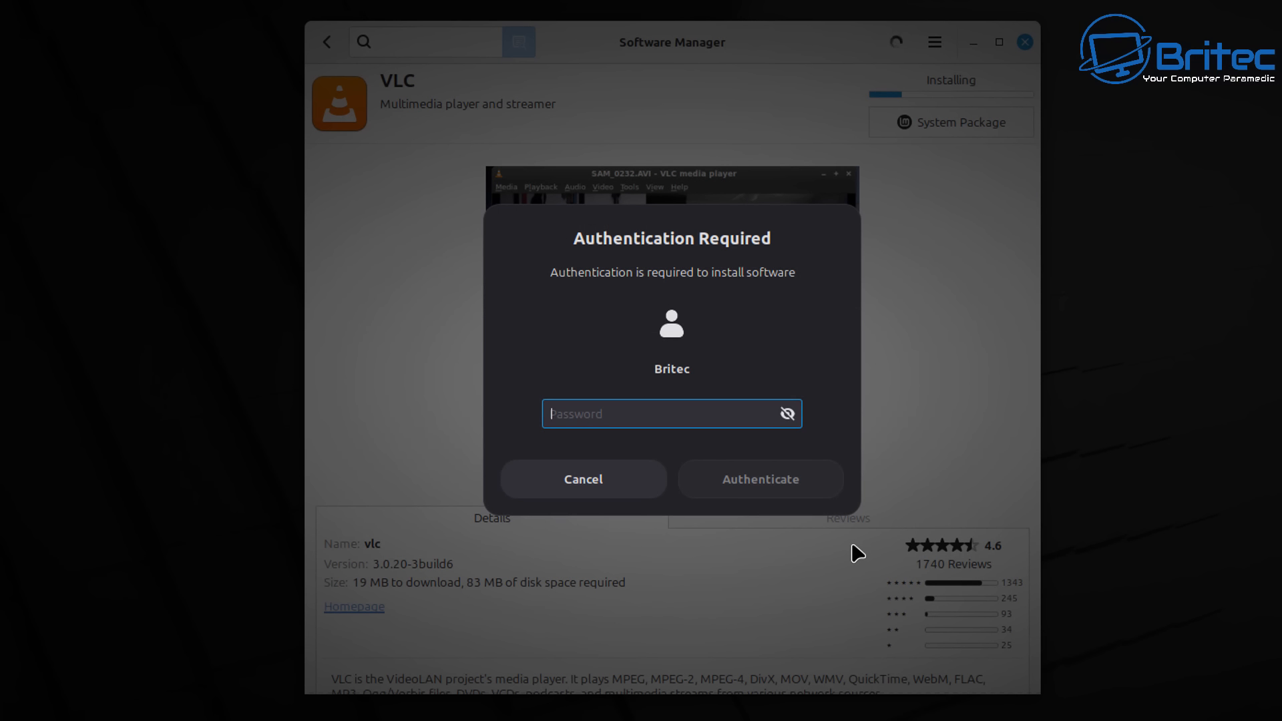
type("***")
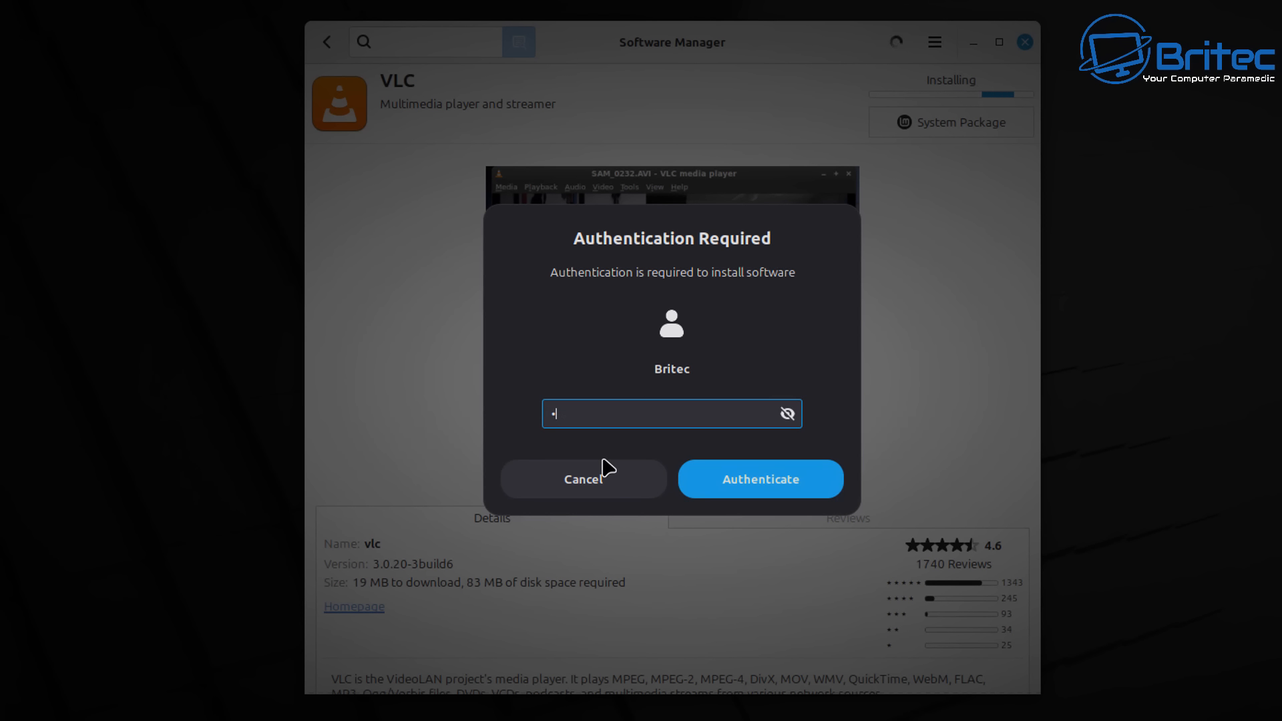
type("***")
key("Return")
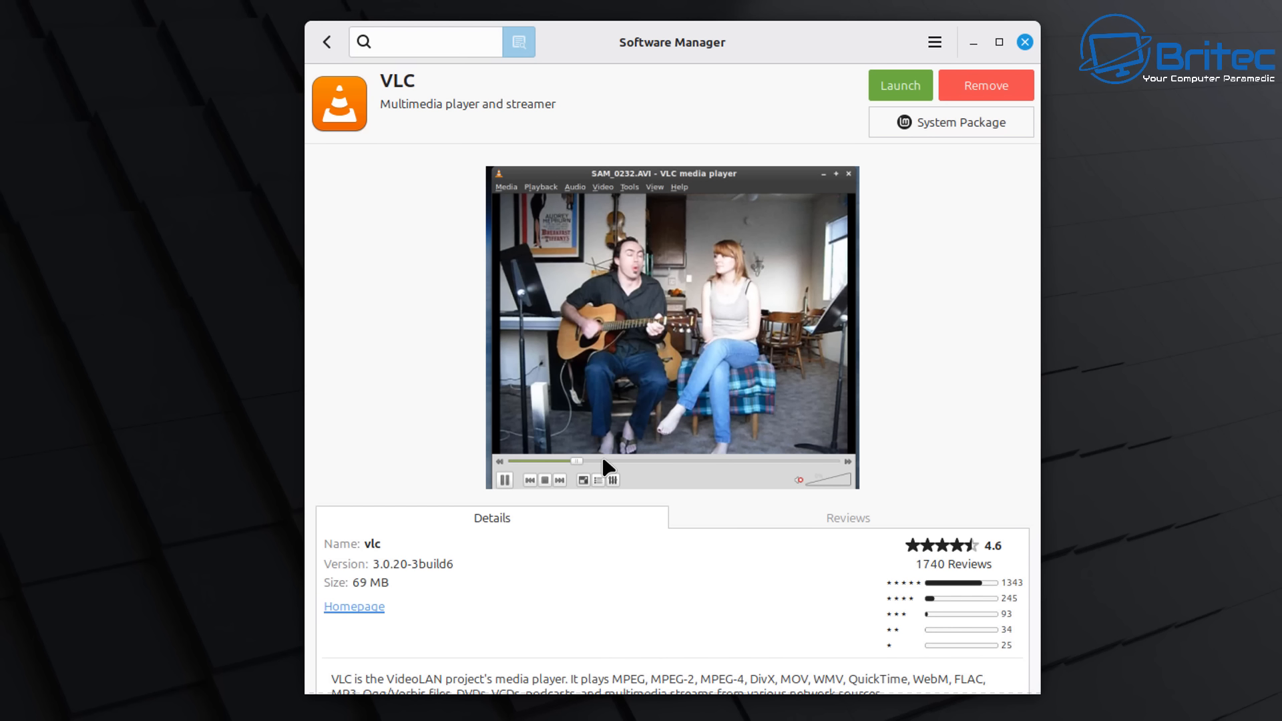
Step: Launch VLC and accept its privacy policy with metadata network access allowed
left_click(901, 85)
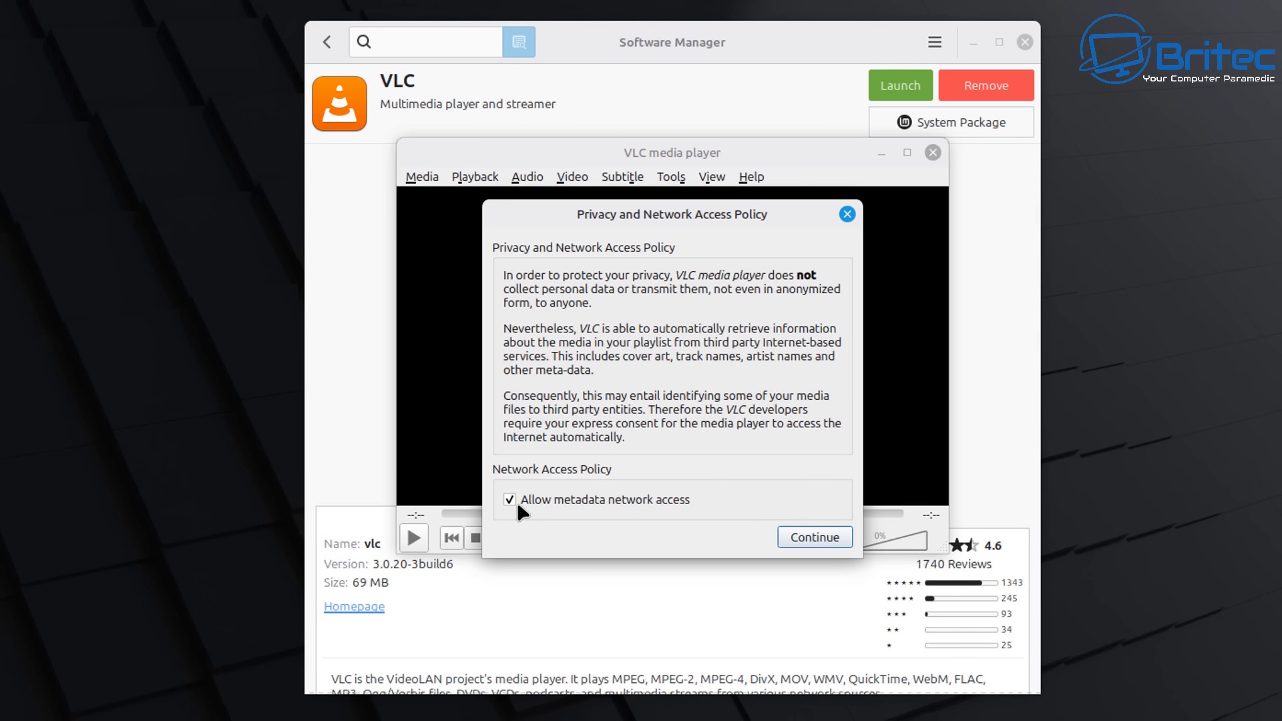
left_click(814, 537)
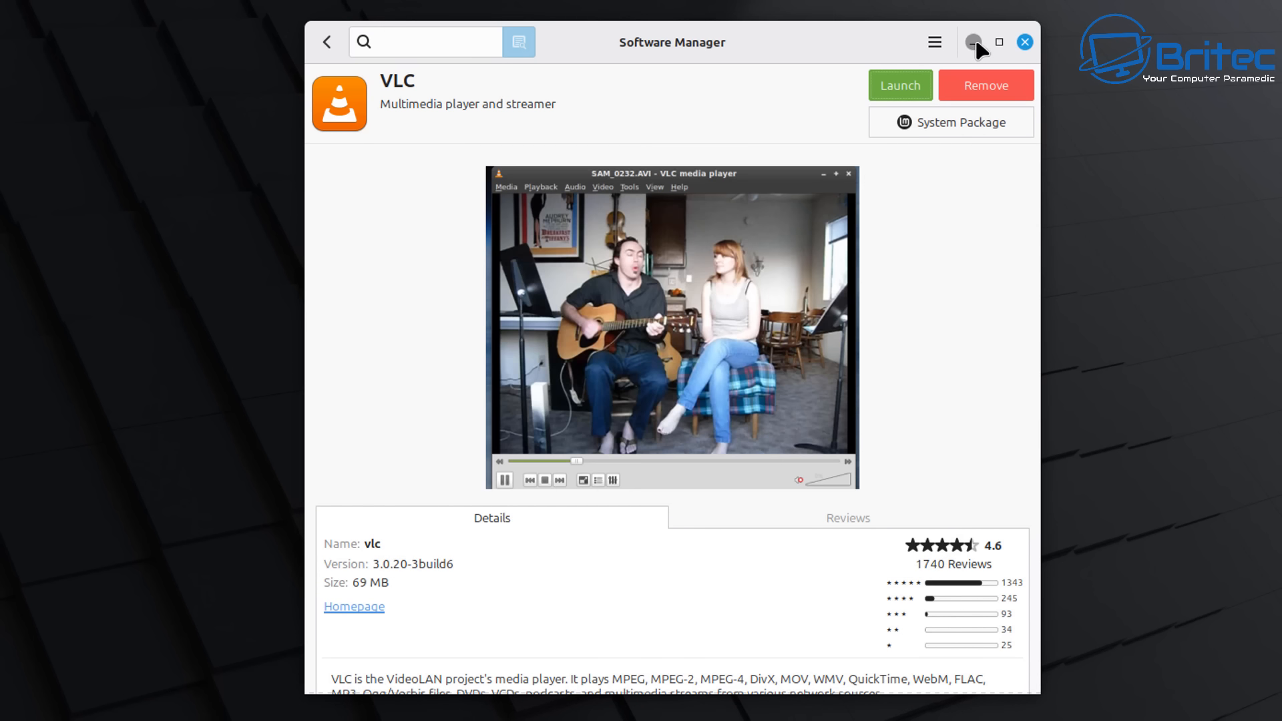
Step: Minimise Software Manager, enlarge the VLC window and move it near the centre of the desktop
left_click(976, 42)
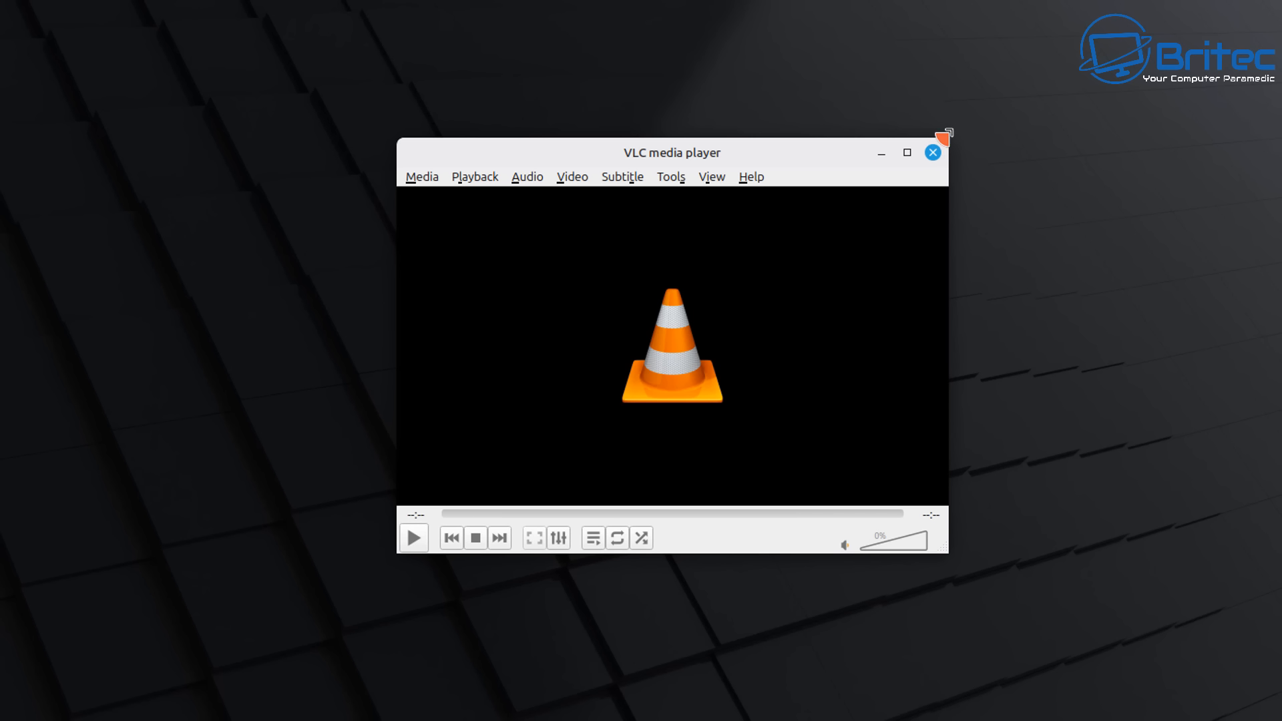
left_click_drag(947, 136, 1207, 1)
left_click_drag(1028, 2, 913, 94)
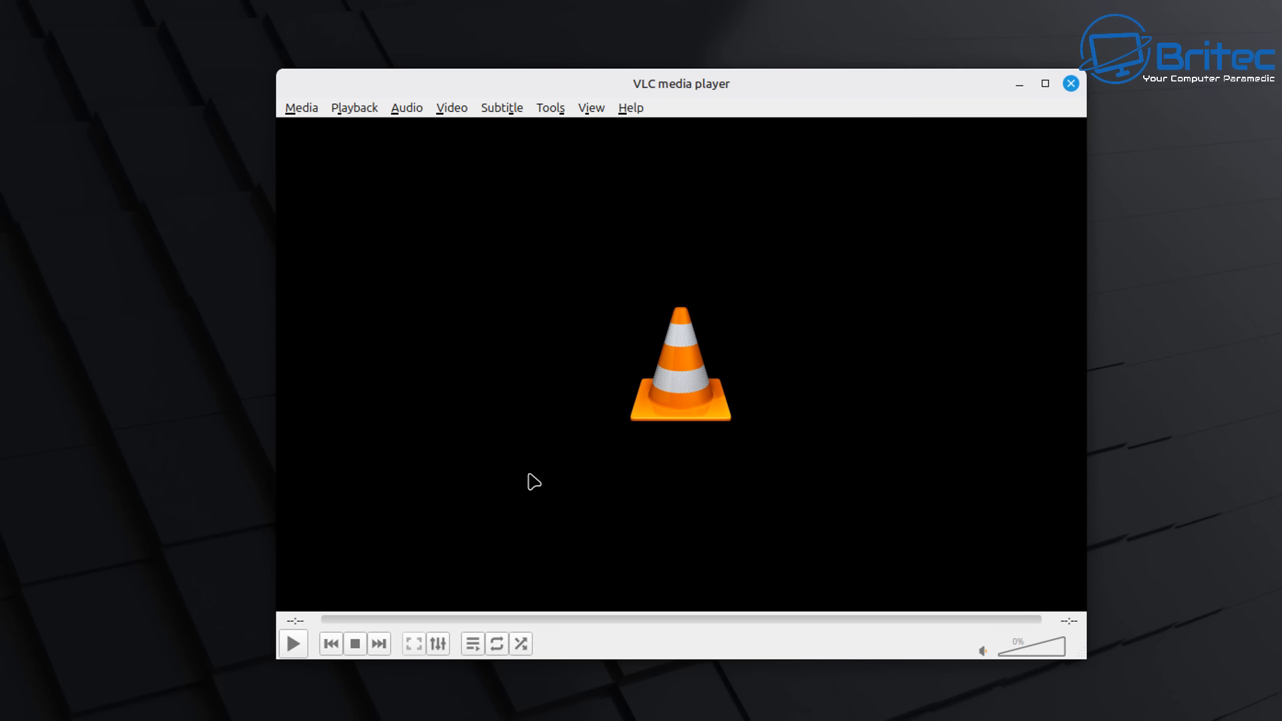
left_click(356, 109)
mouse_move(465, 115)
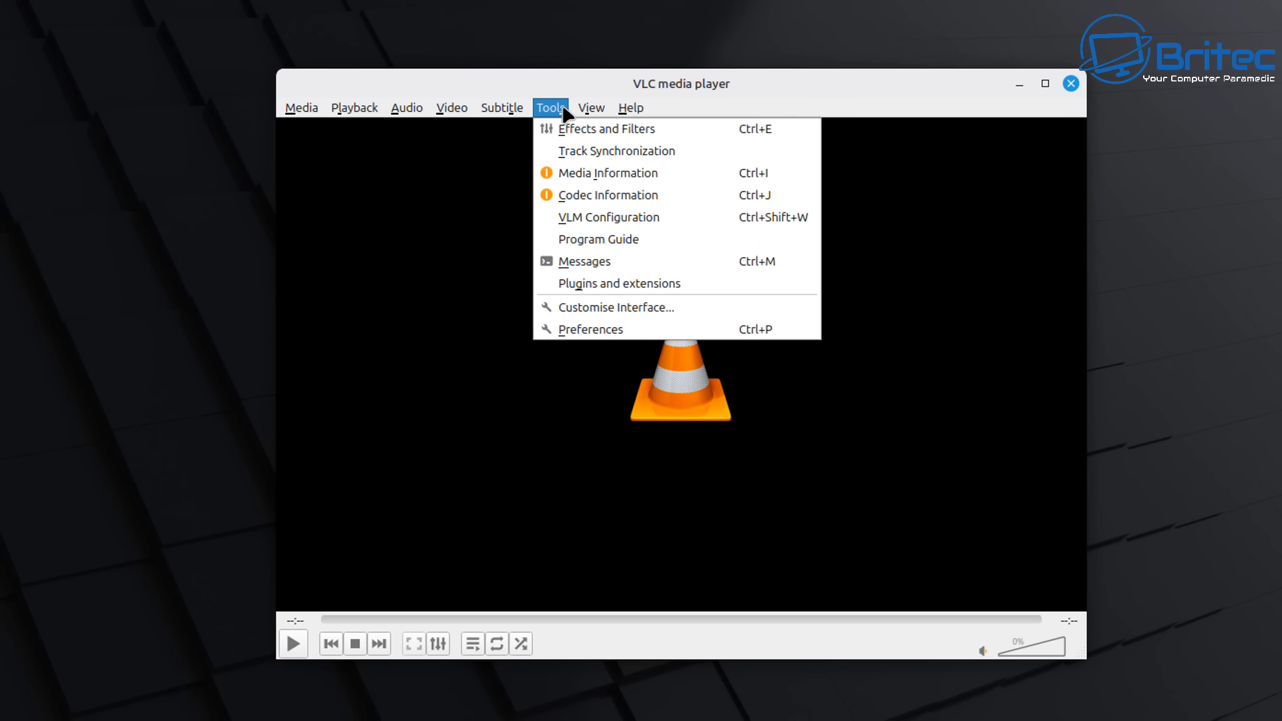
mouse_move(309, 111)
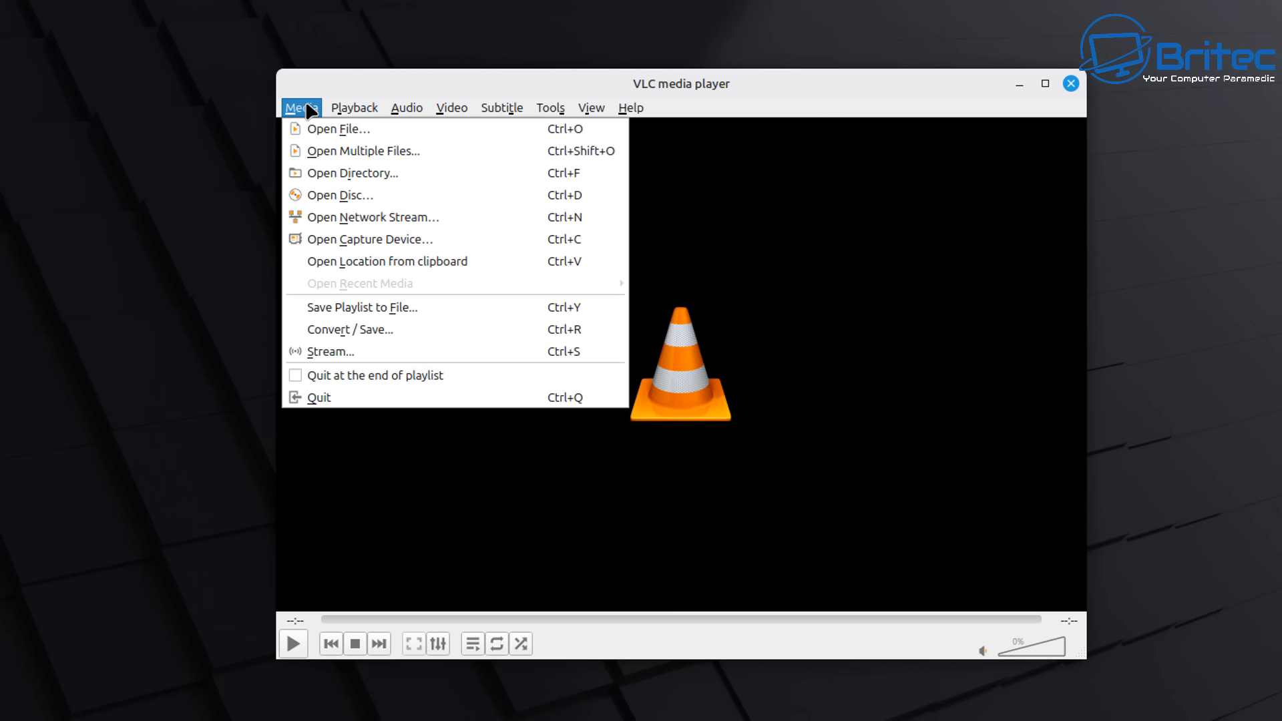
Step: Close VLC and return to the Software Manager home page
left_click(1071, 84)
left_click(1071, 83)
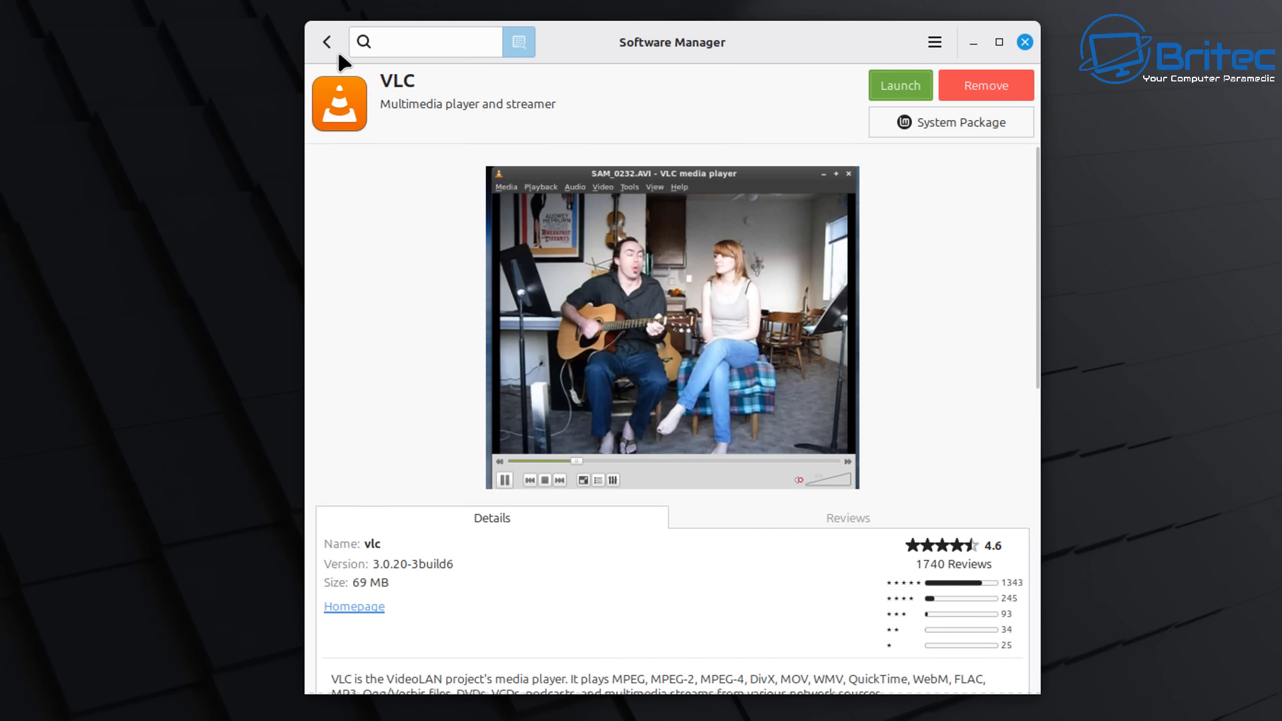
left_click(327, 42)
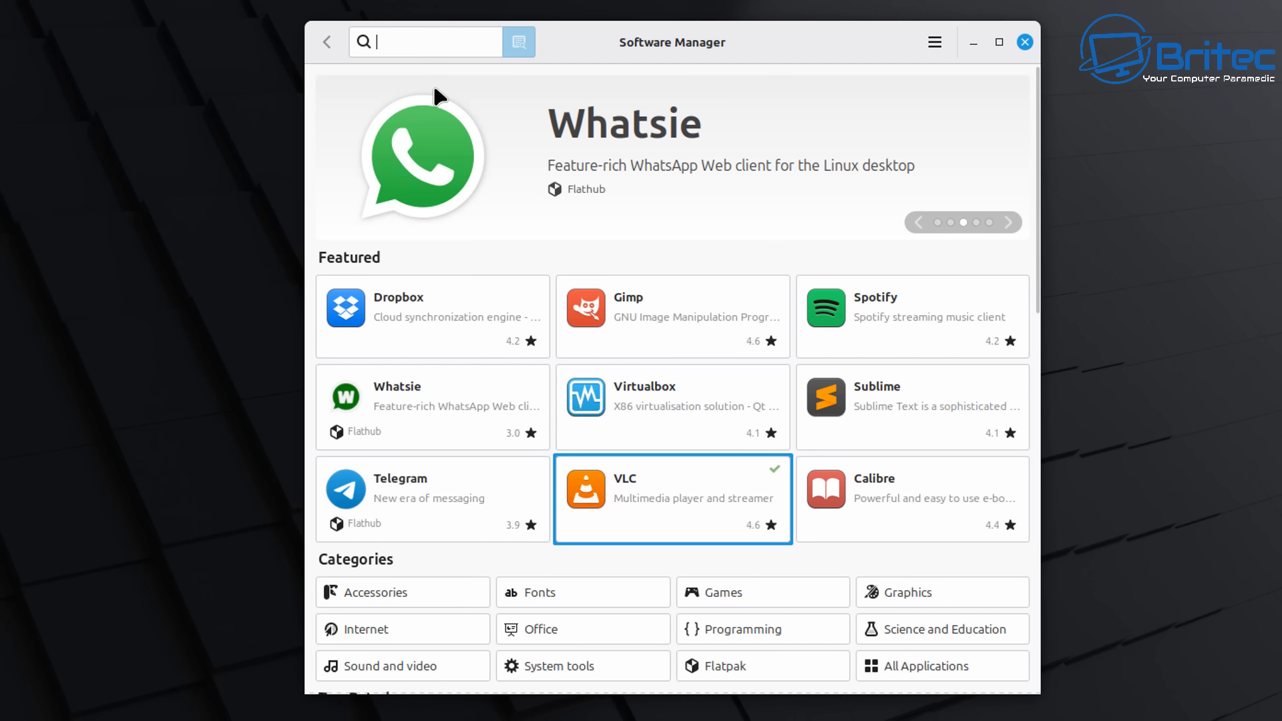
Step: Search Software Manager for "libre" to look through the available LibreOffice packages
type("li")
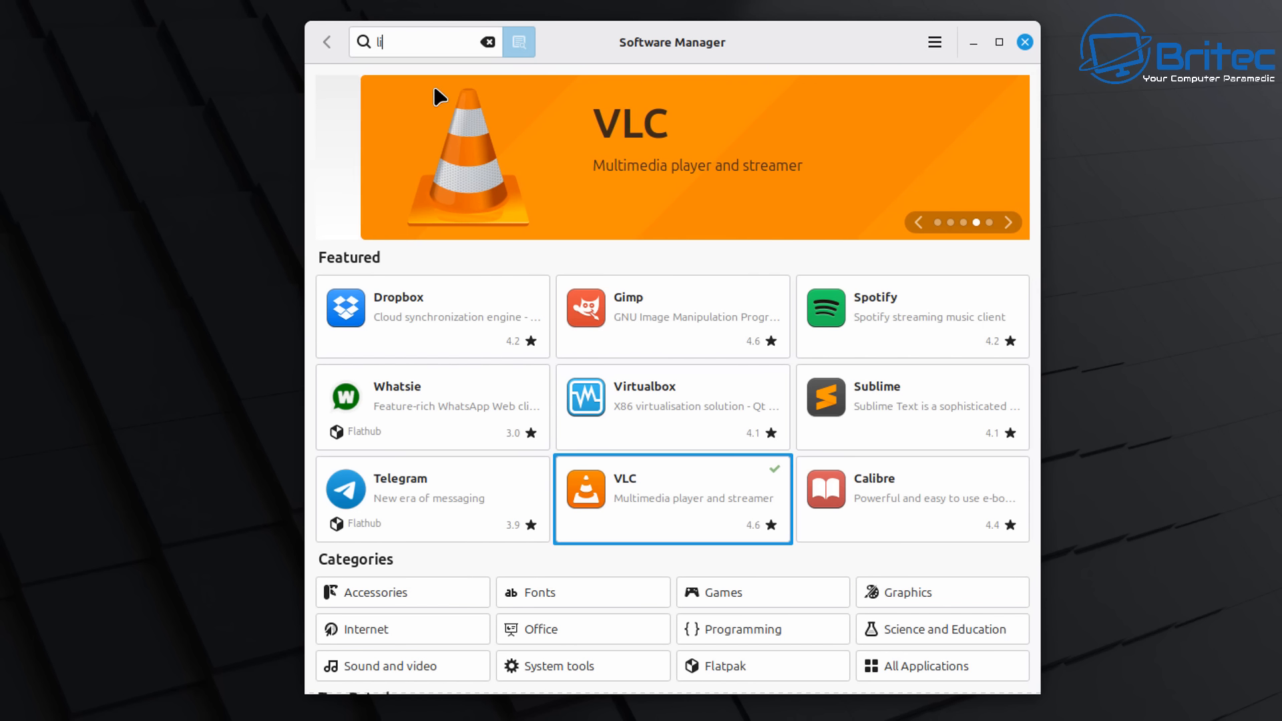
type("bre")
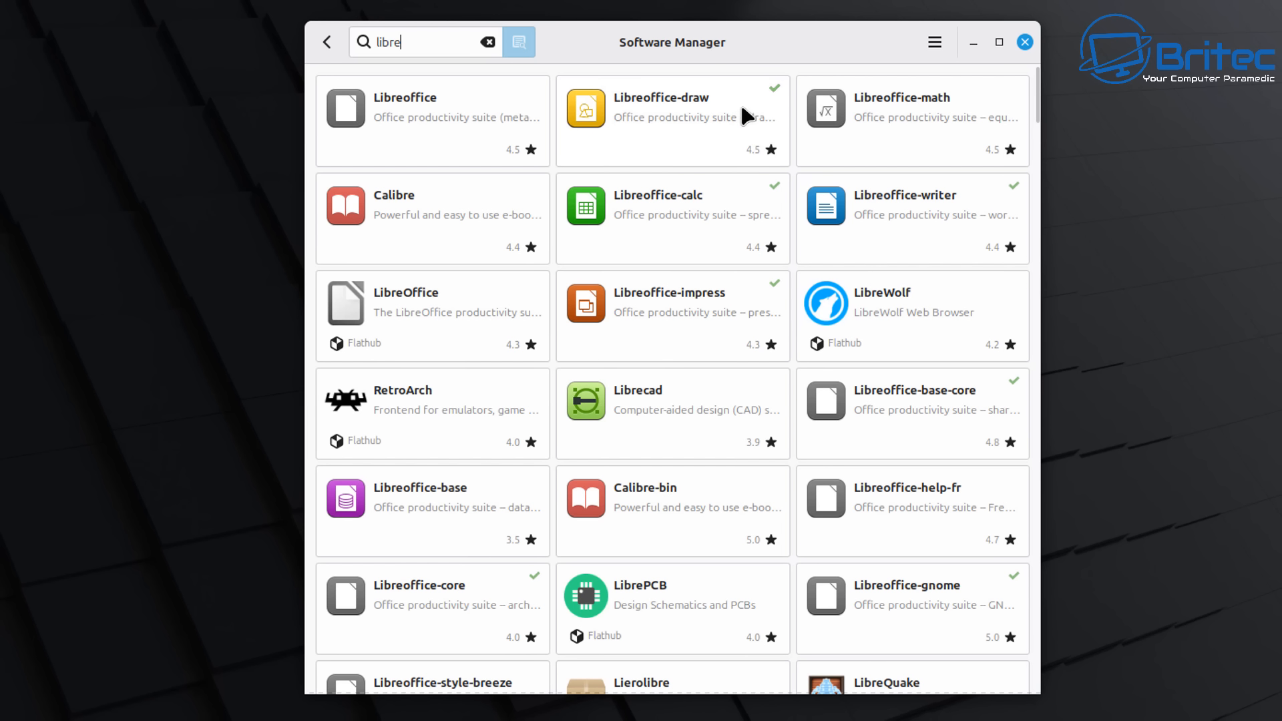
Step: Launch LibreOffice Writer from the installed office applications, dismiss its tip of the day and close the program
key("super")
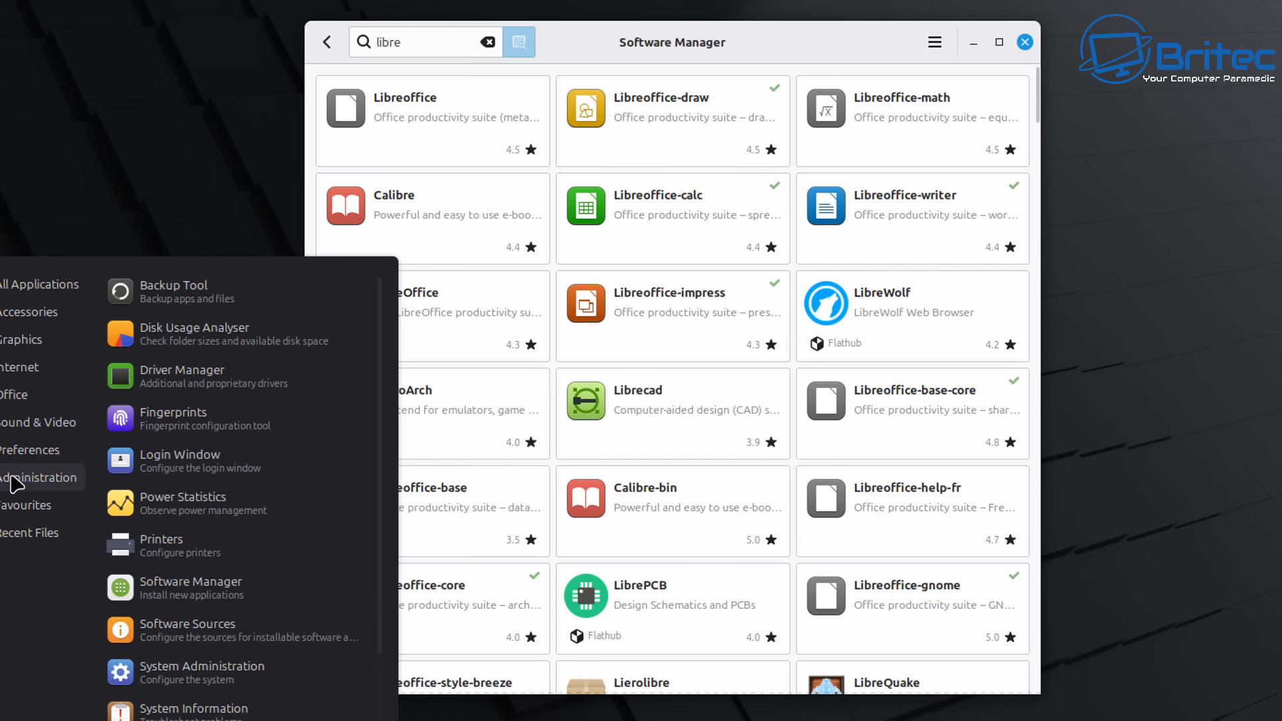
mouse_move(33, 399)
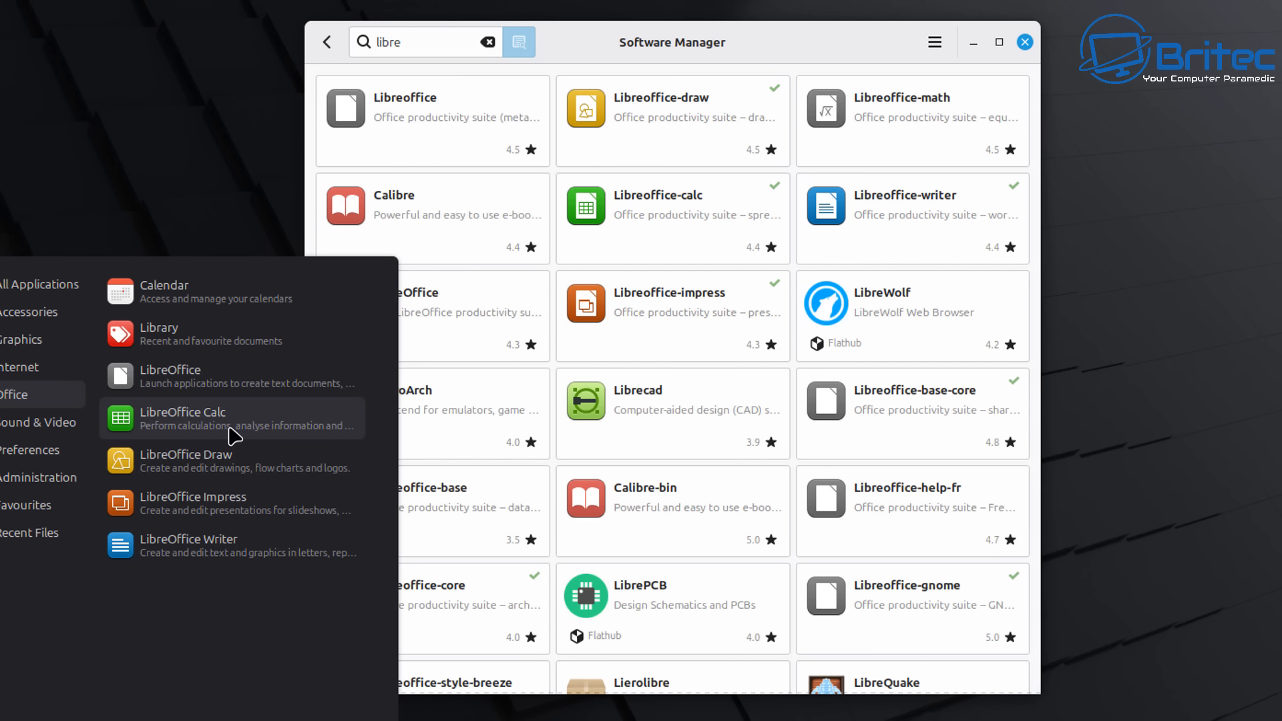
left_click(212, 553)
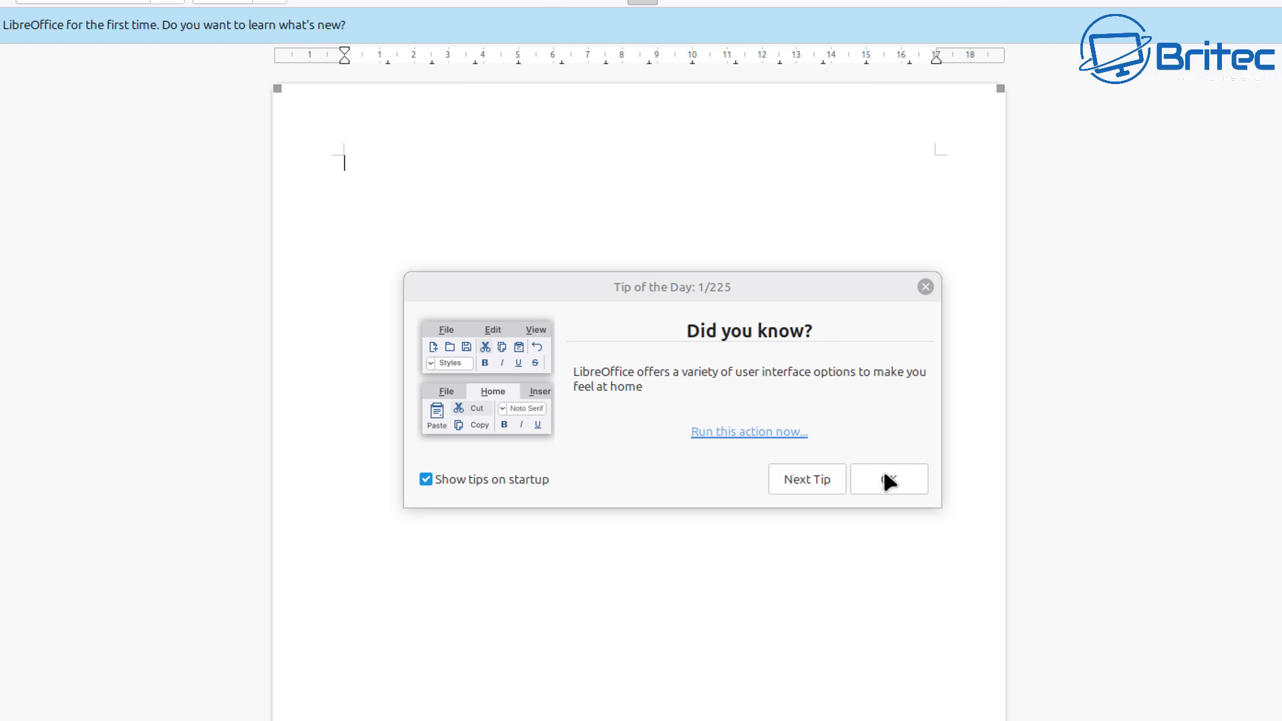
left_click(883, 474)
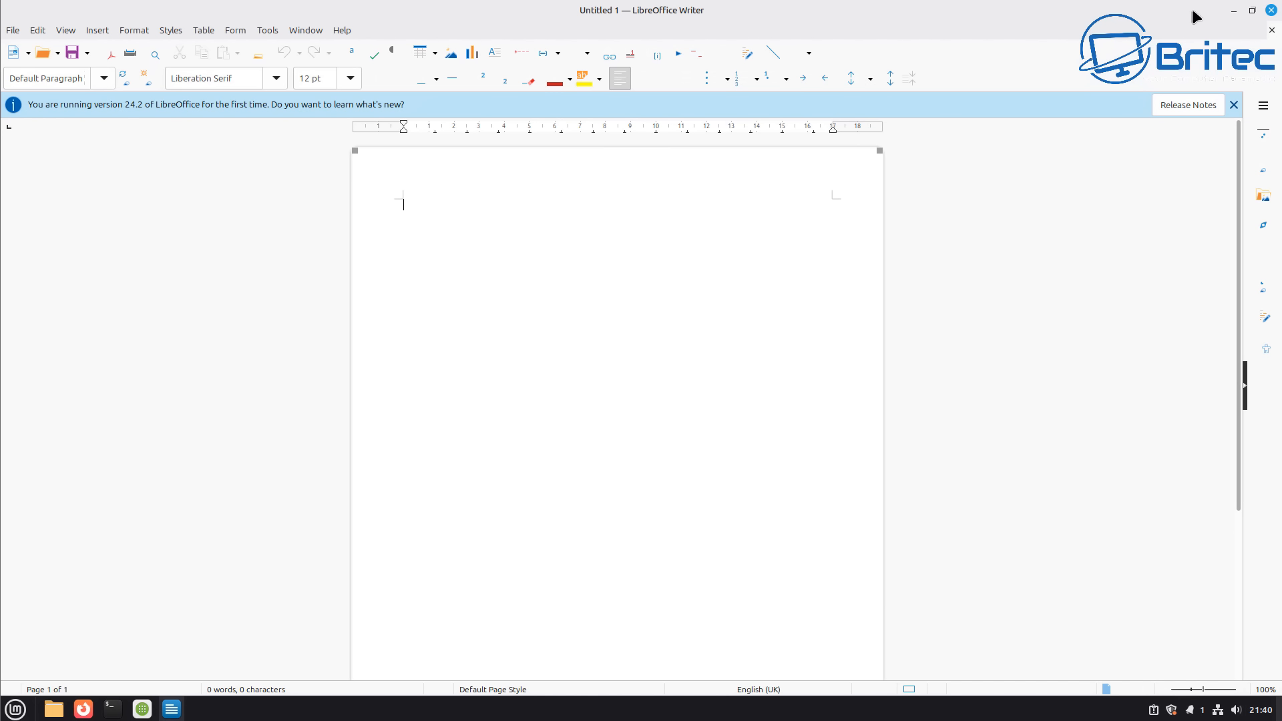
left_click(1271, 11)
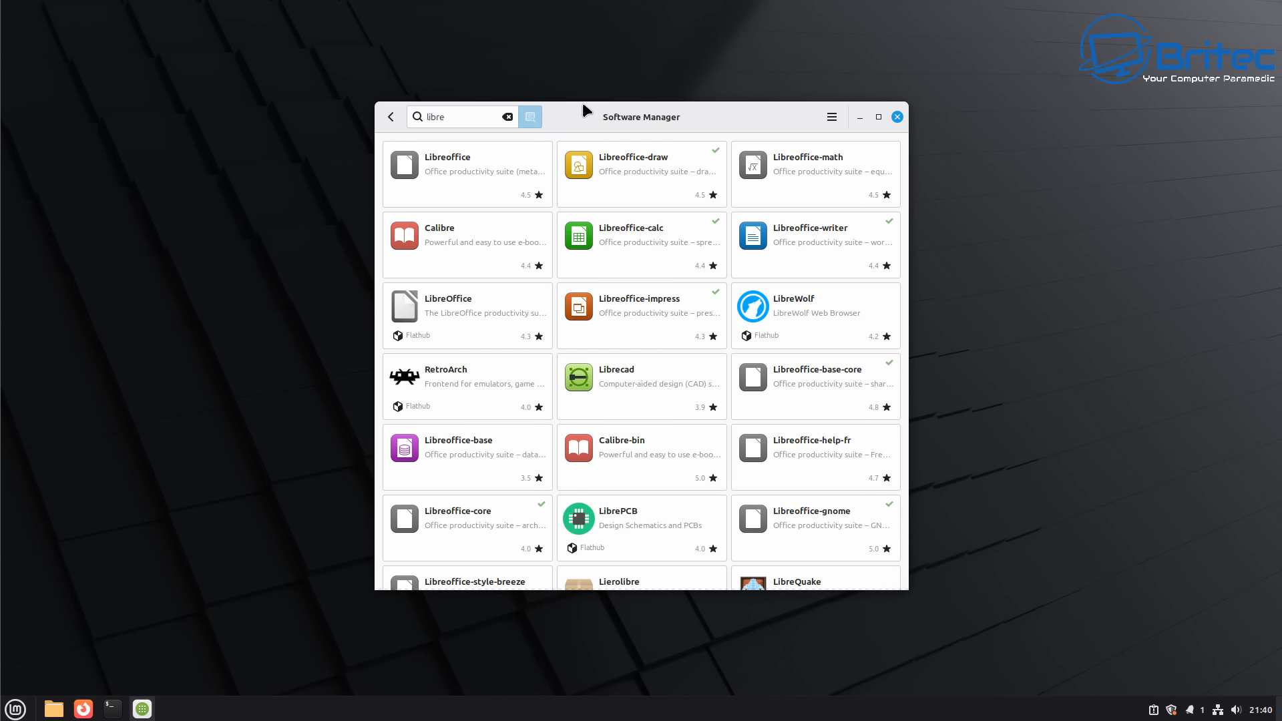
Step: Return Software Manager to its home page, dismiss the Update Manager welcome screen and bring Software Manager back to the front
left_click(387, 119)
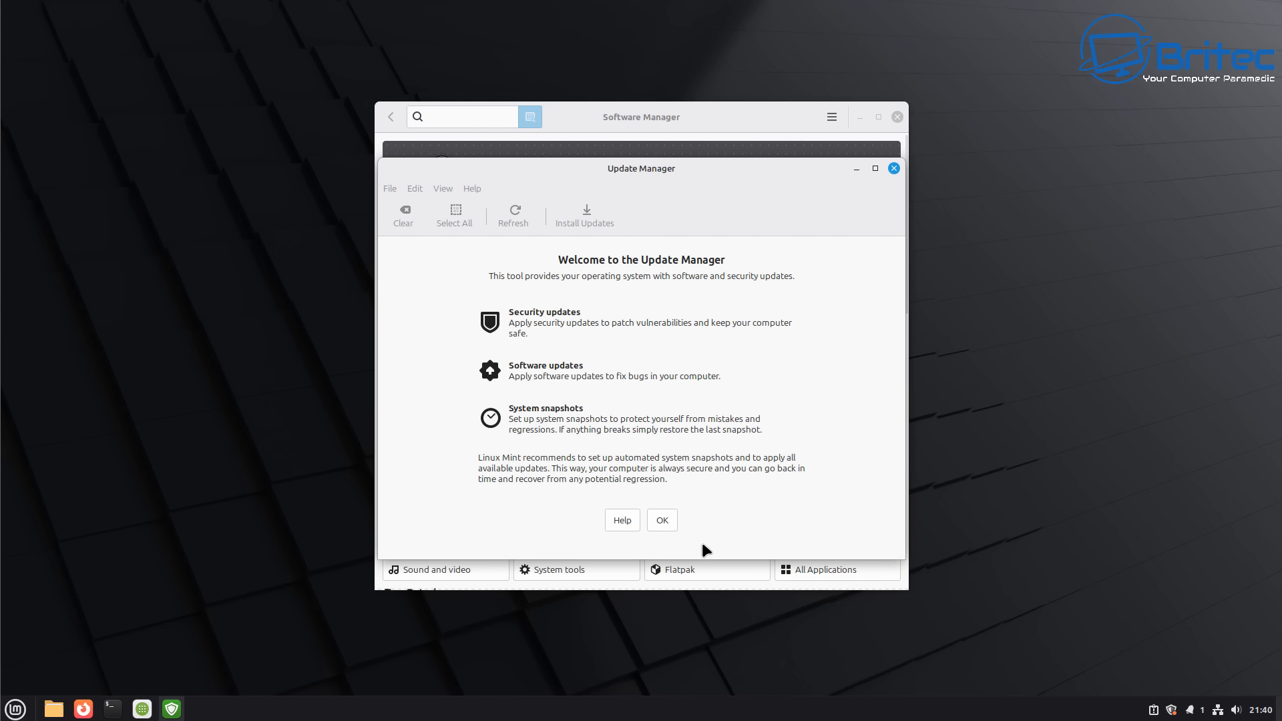
left_click(663, 522)
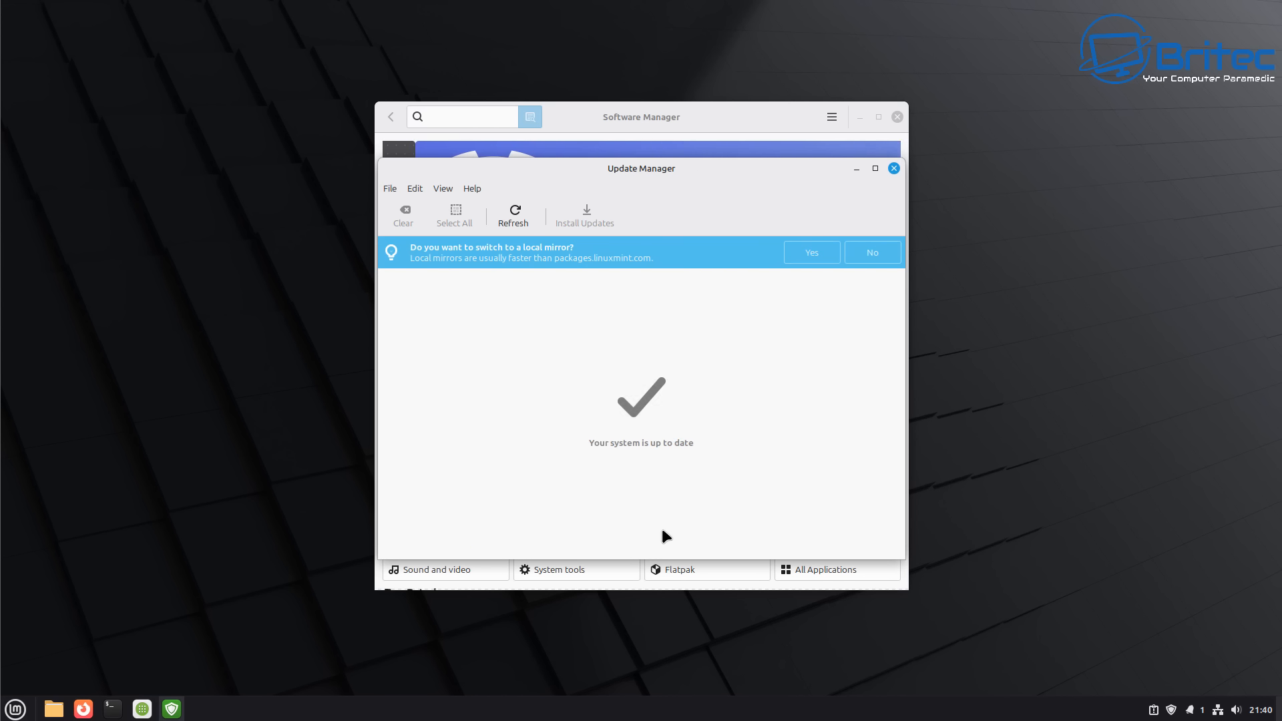
left_click(434, 153)
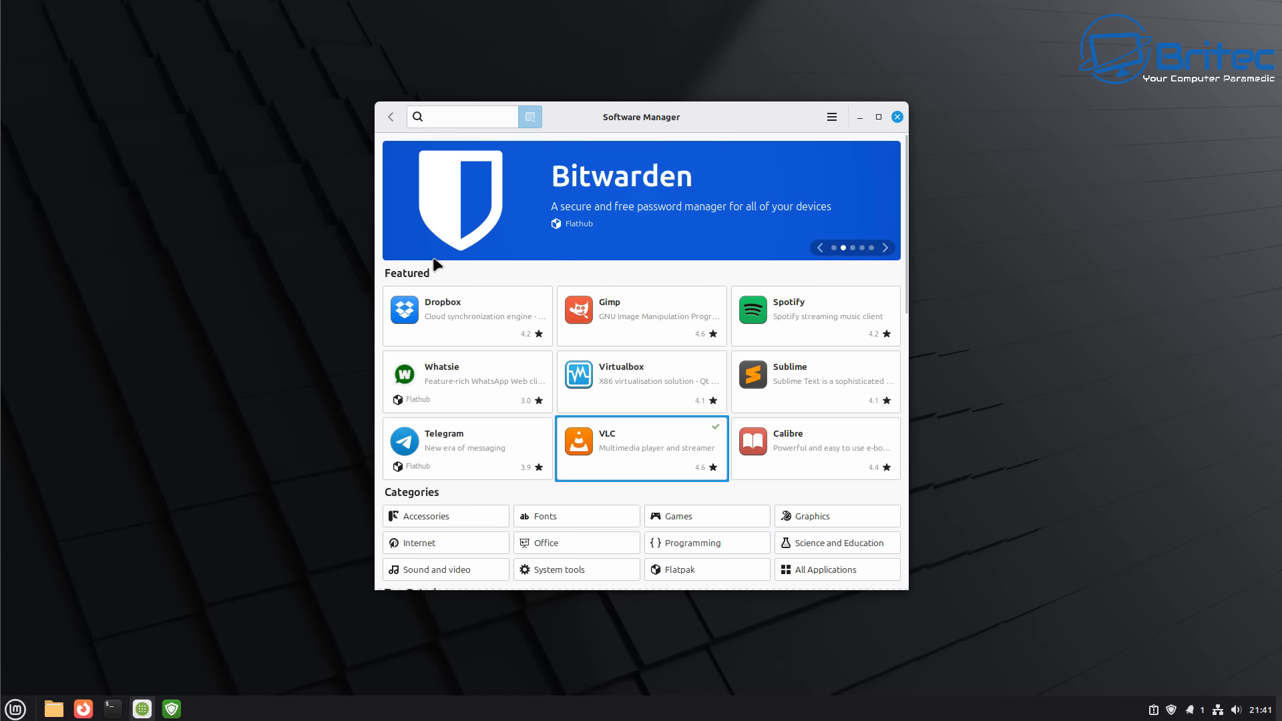
Step: Install the featured Bitwarden Flatpak from Flathub, accepting the additional software, and return to the Software Manager home page
left_click(643, 220)
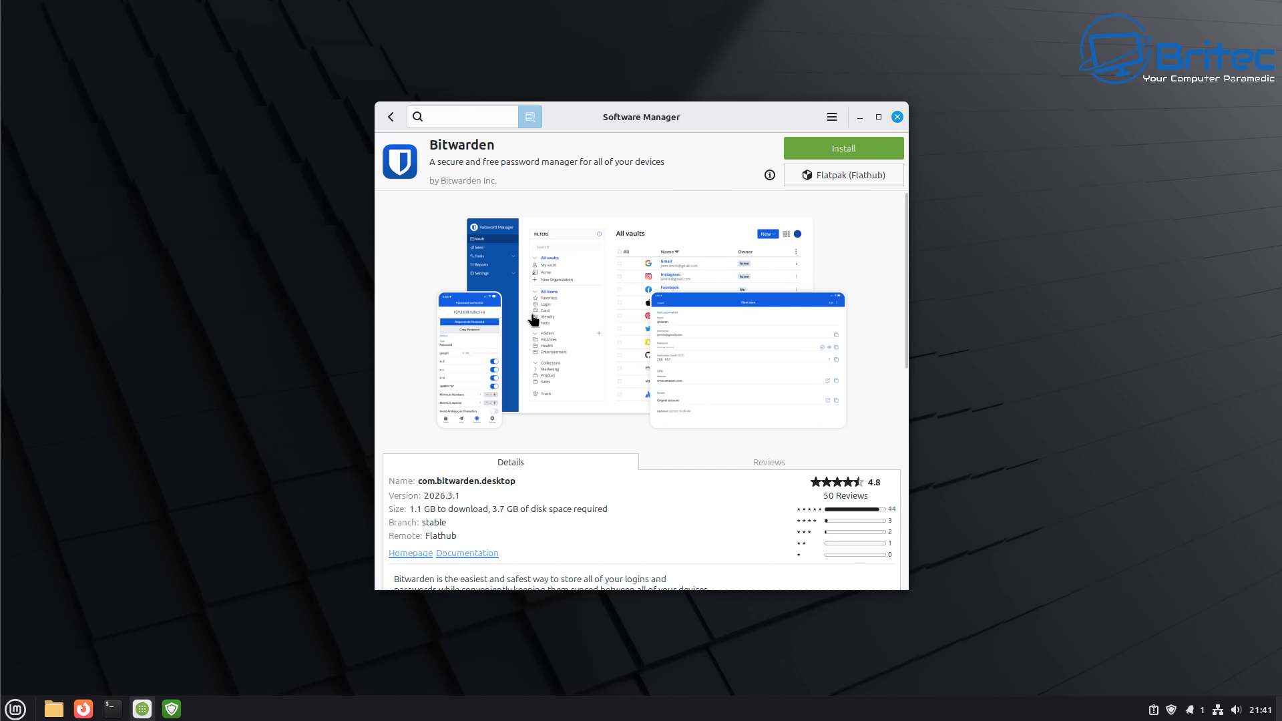
left_click(825, 155)
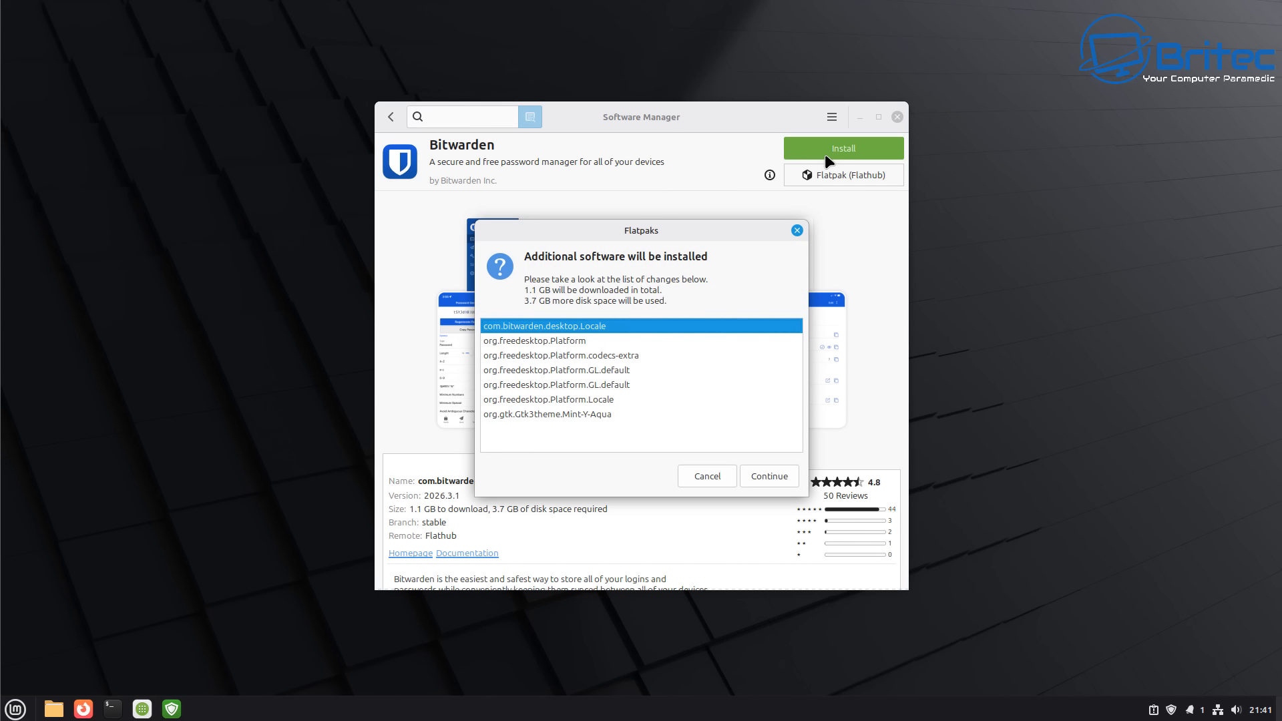
left_click(768, 476)
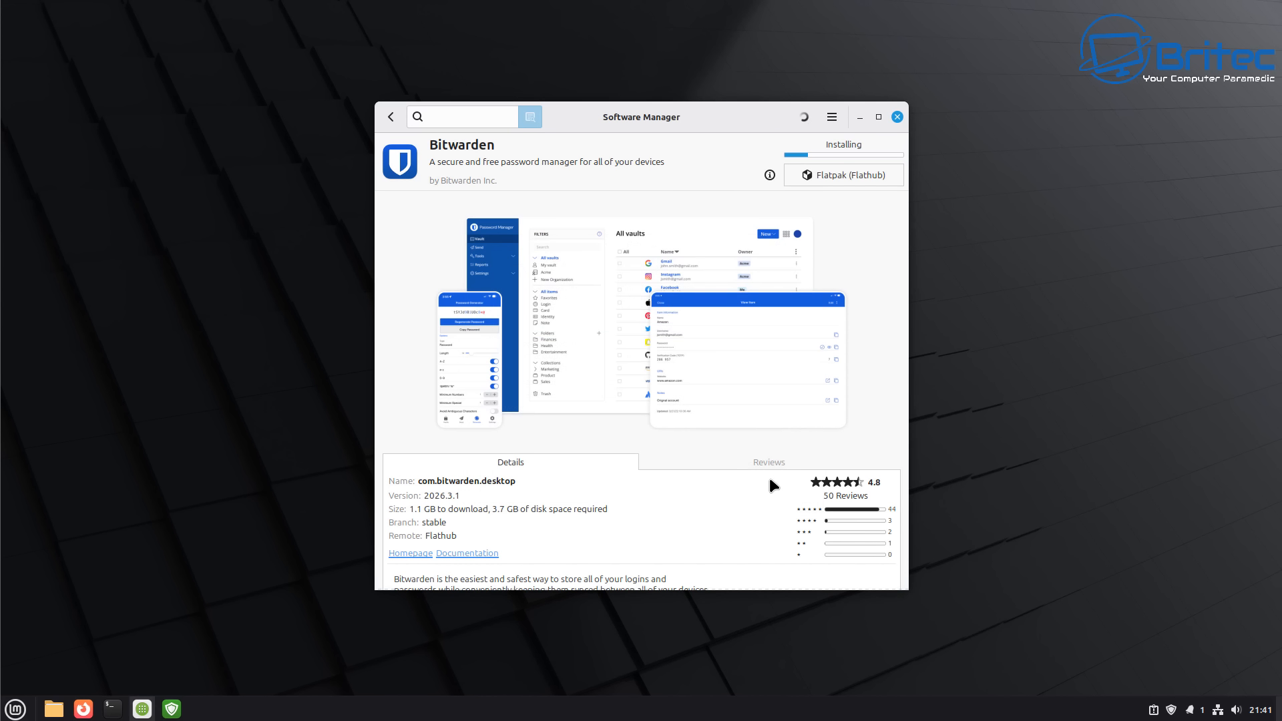
left_click(392, 122)
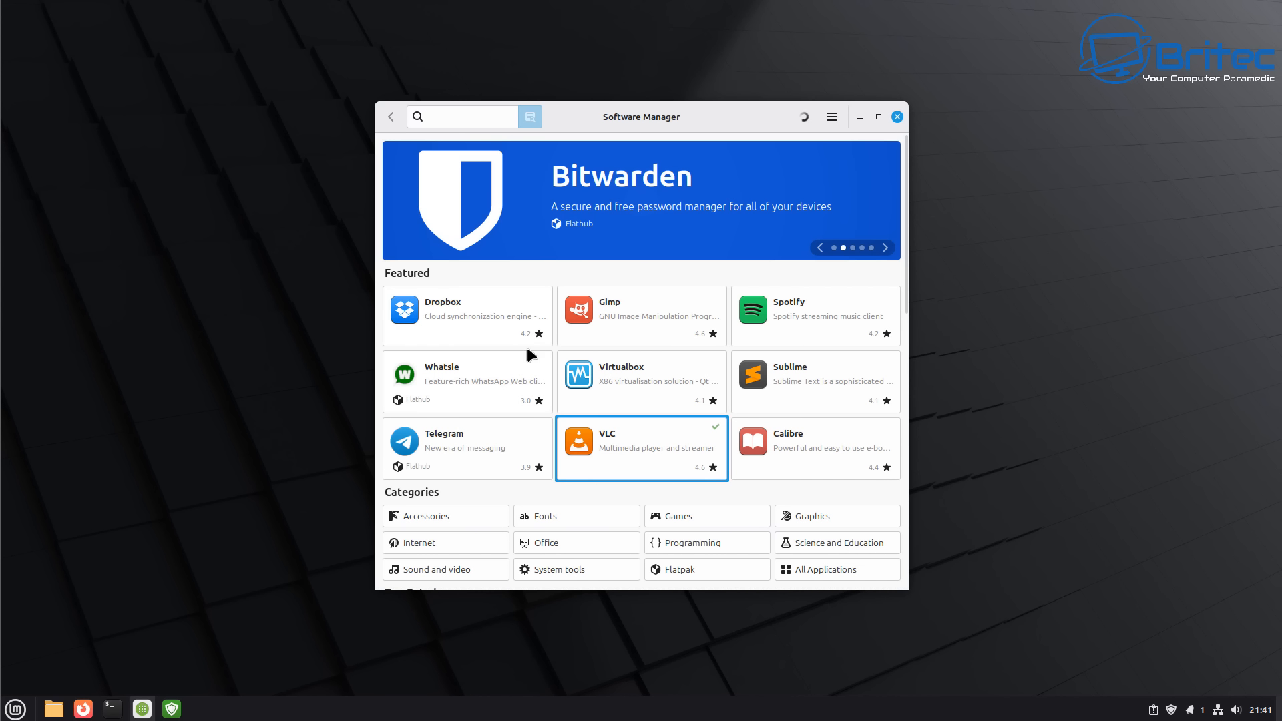
left_click(392, 117)
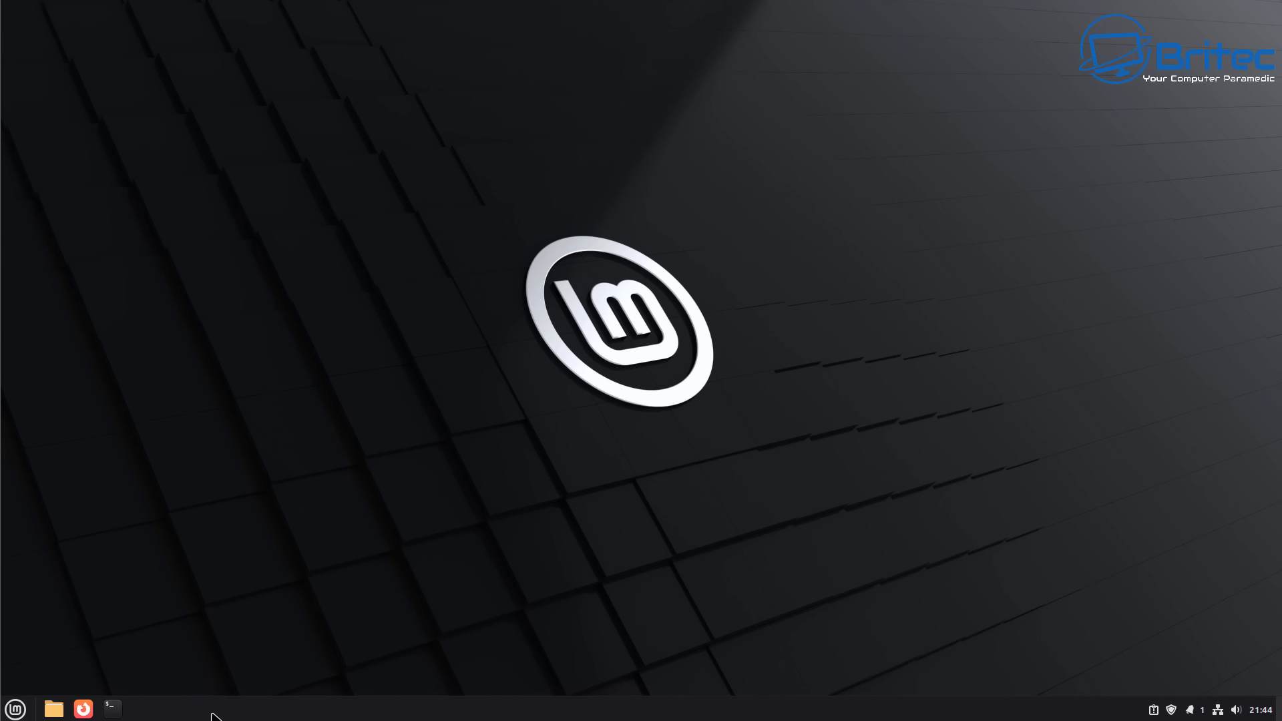
Step: Open a terminal, enlarge its window and move it near the centre of the desktop
left_click(113, 709)
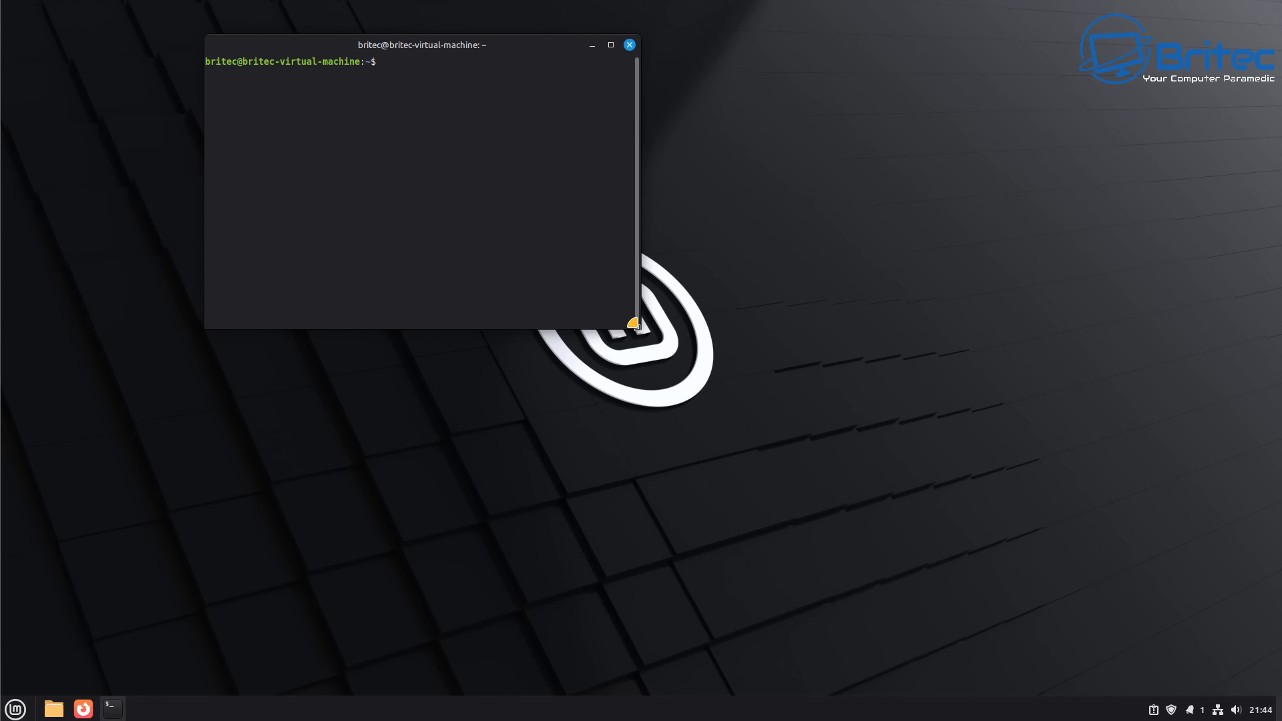
left_click_drag(639, 328, 888, 514)
left_click_drag(650, 49, 647, 44)
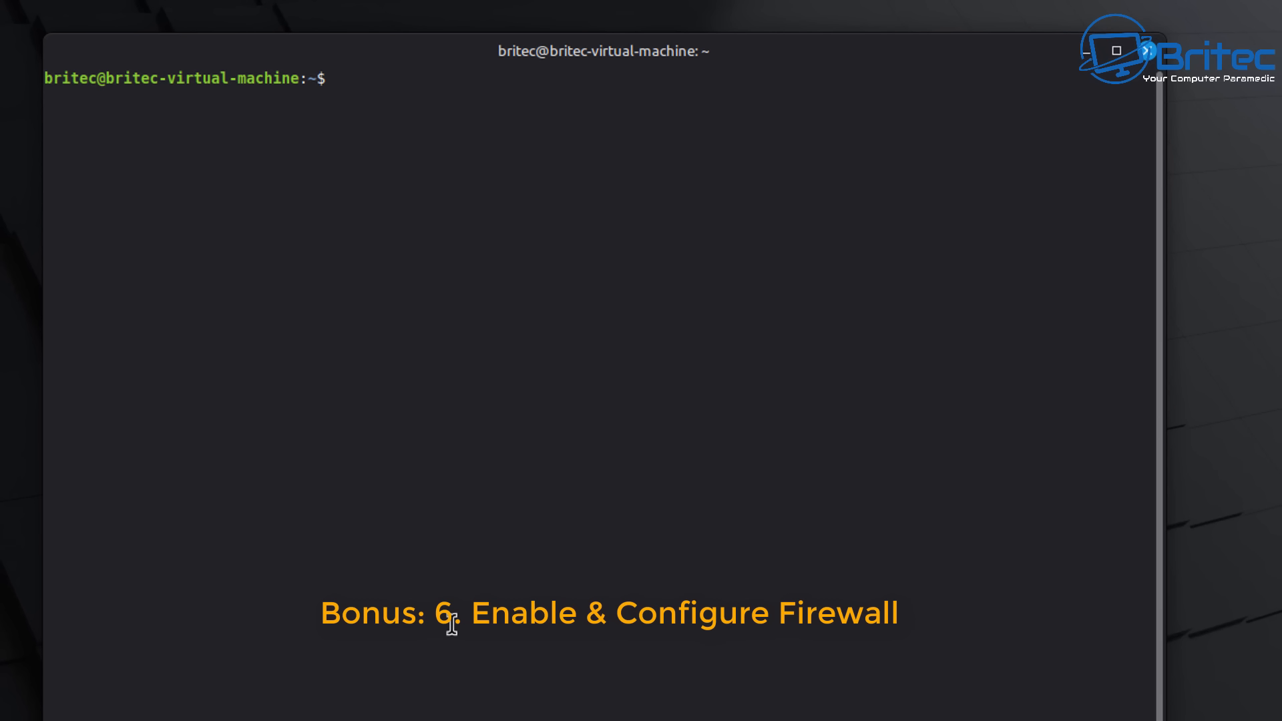
Step: Enable the firewall in the terminal with "sudo ufw enable", entering the account password for sudo
type("sudo ufw e")
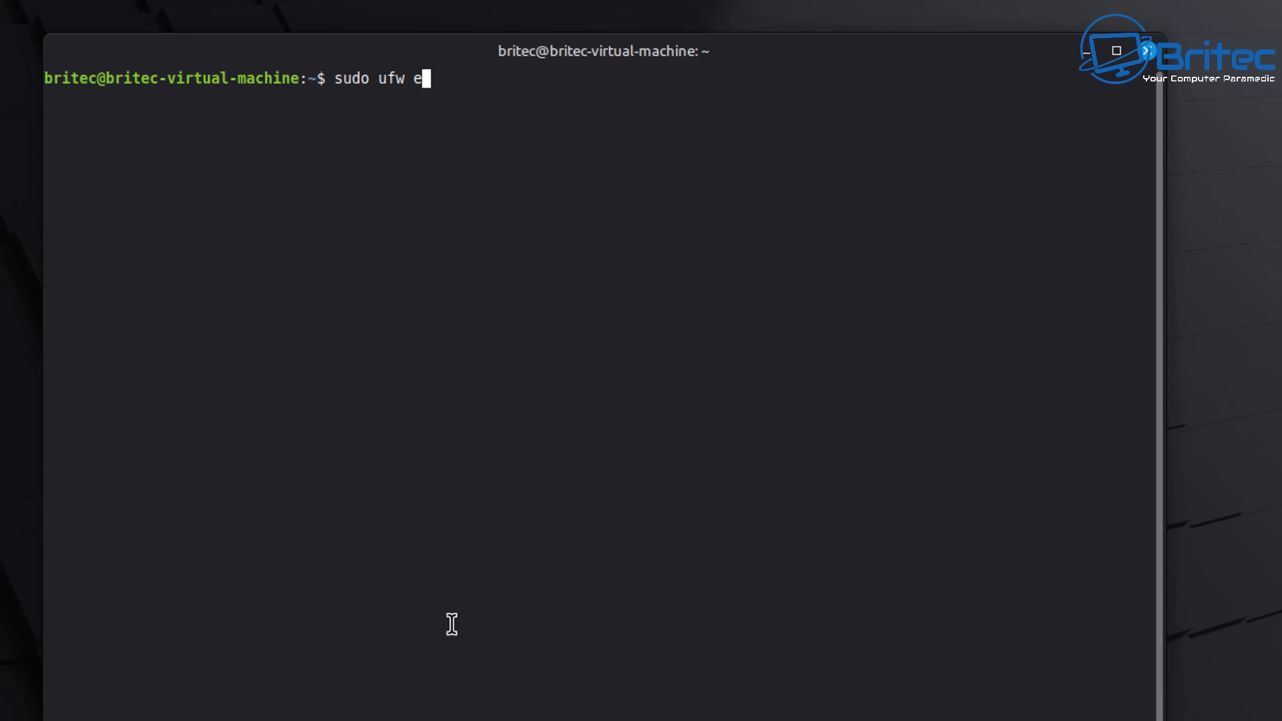
type("nable")
key("Return")
type("****")
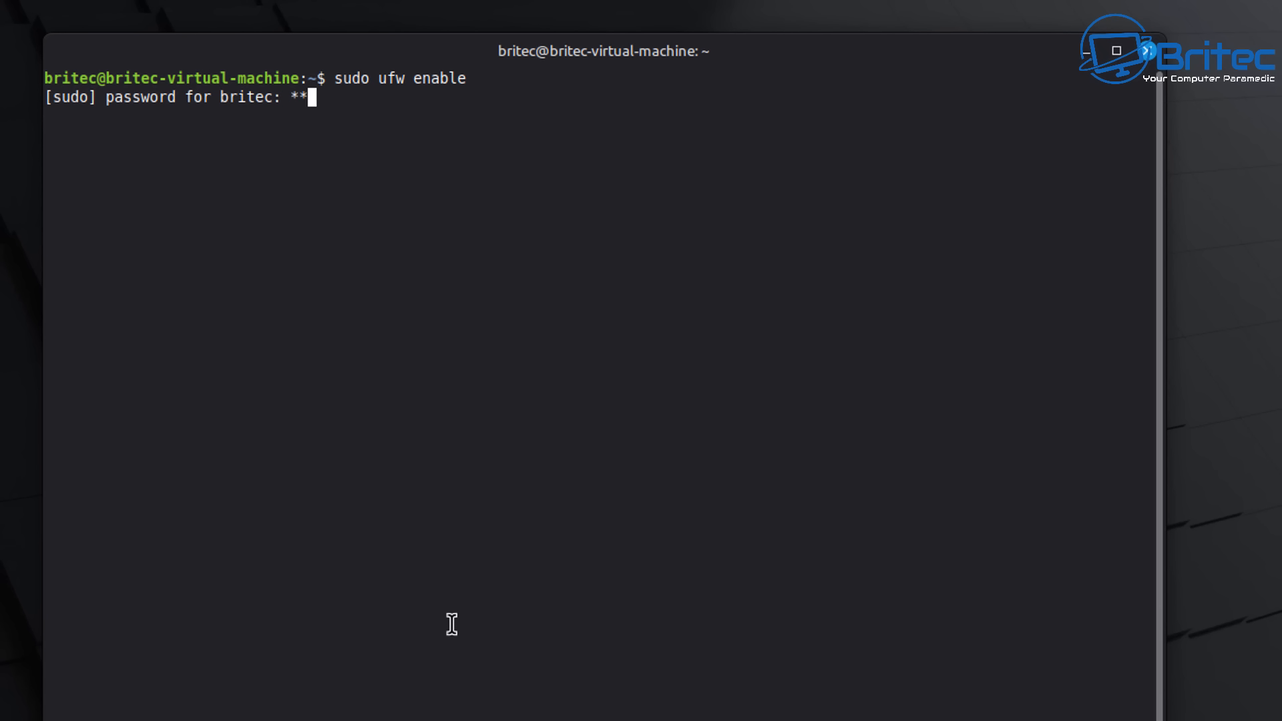
type("**")
key("Return")
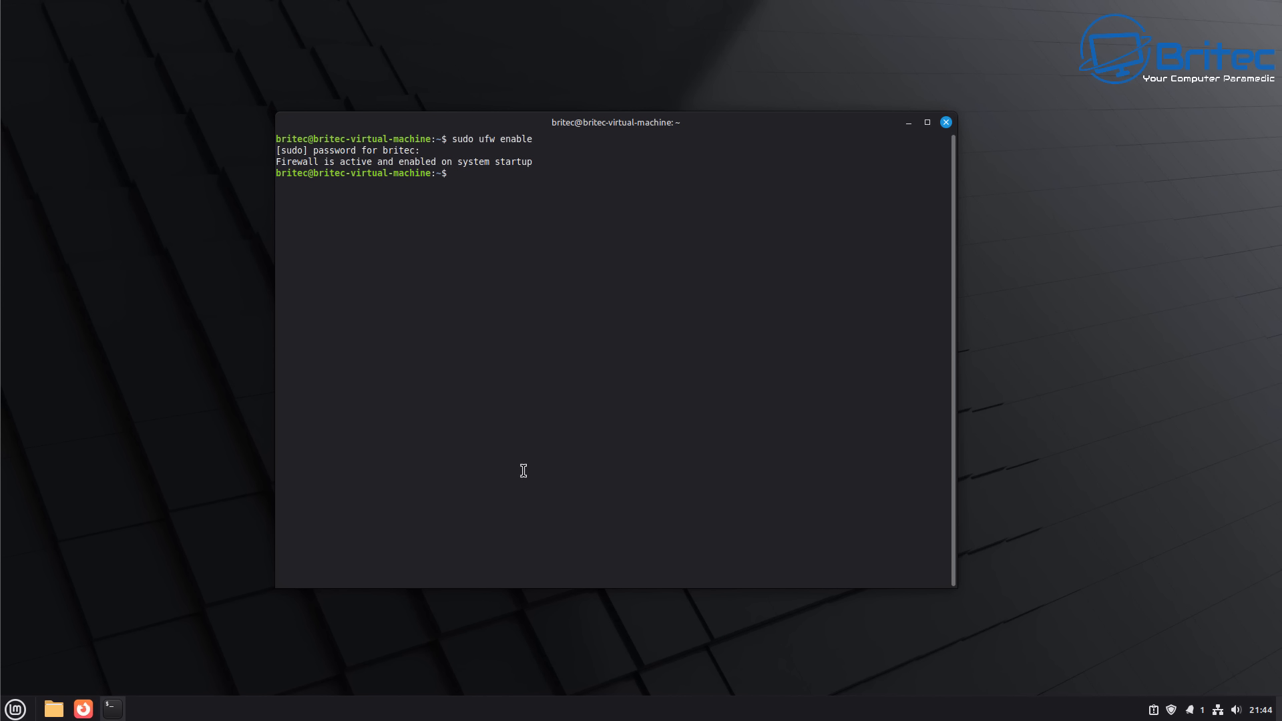
Step: Find Firewall Configuration by searching the installed applications for "firewall" and launch it, authenticating with the account password
key("super")
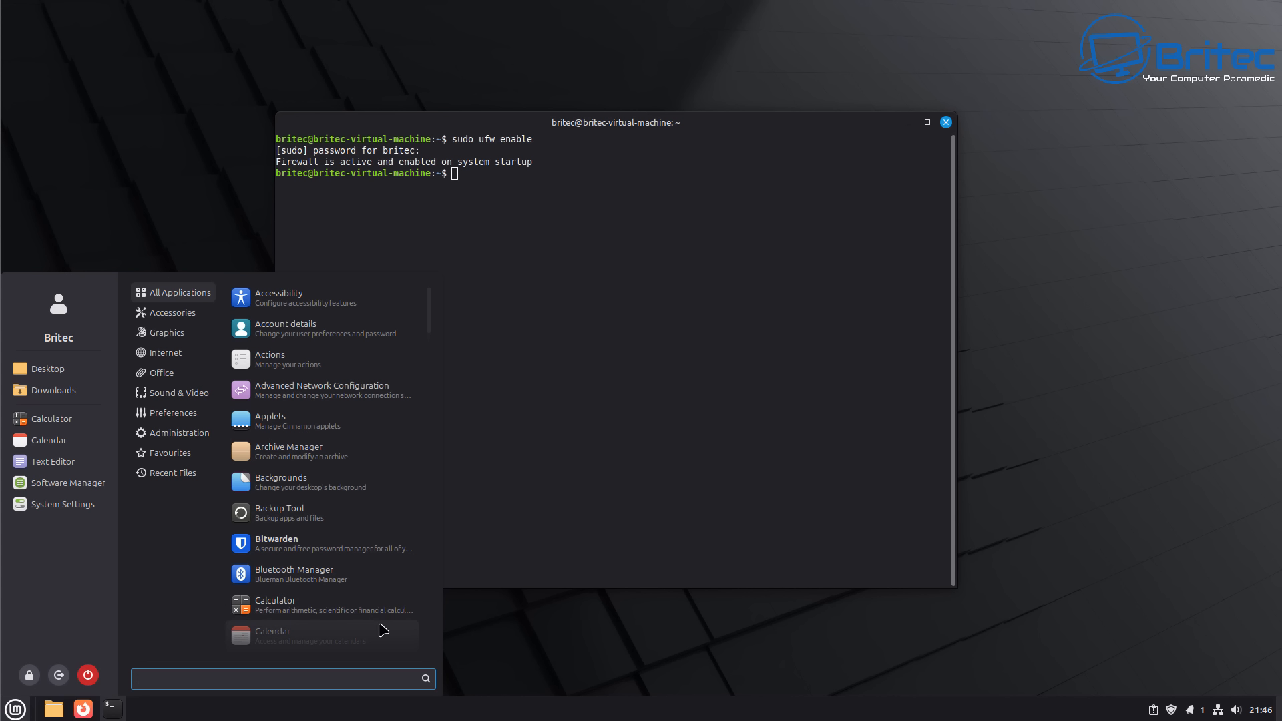
scroll(358, 633, "down", 1)
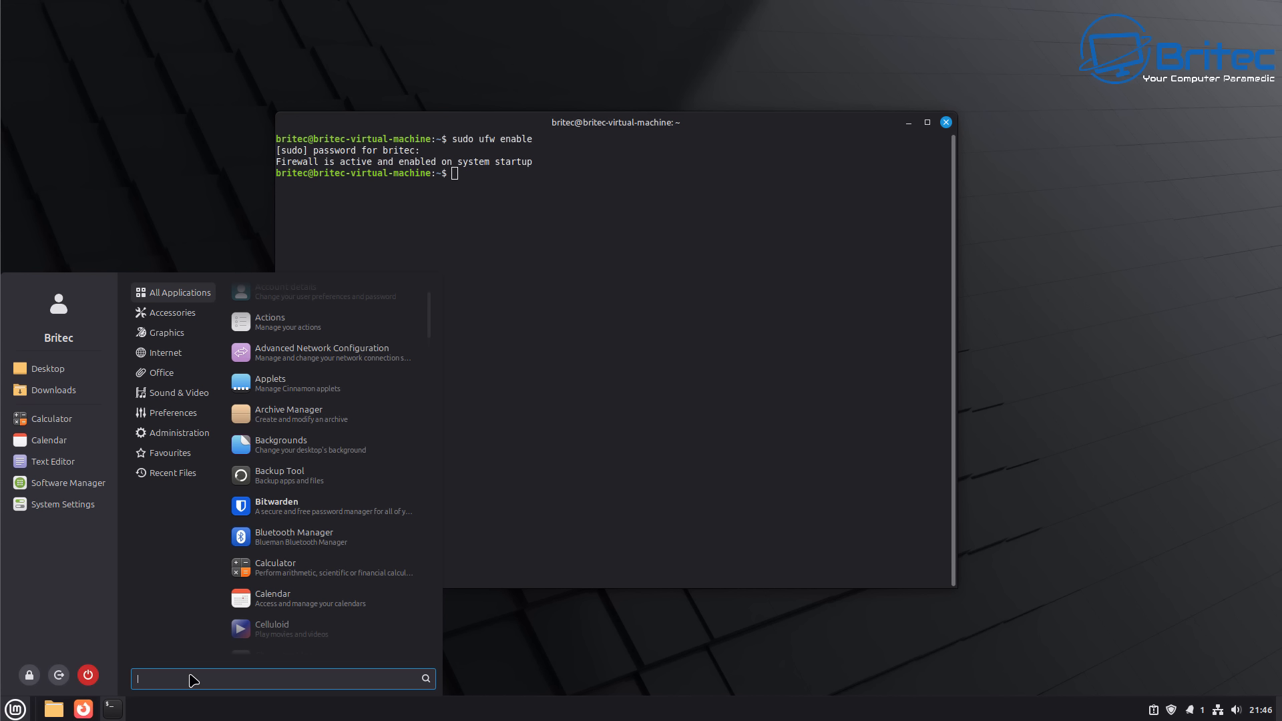
type("firewall")
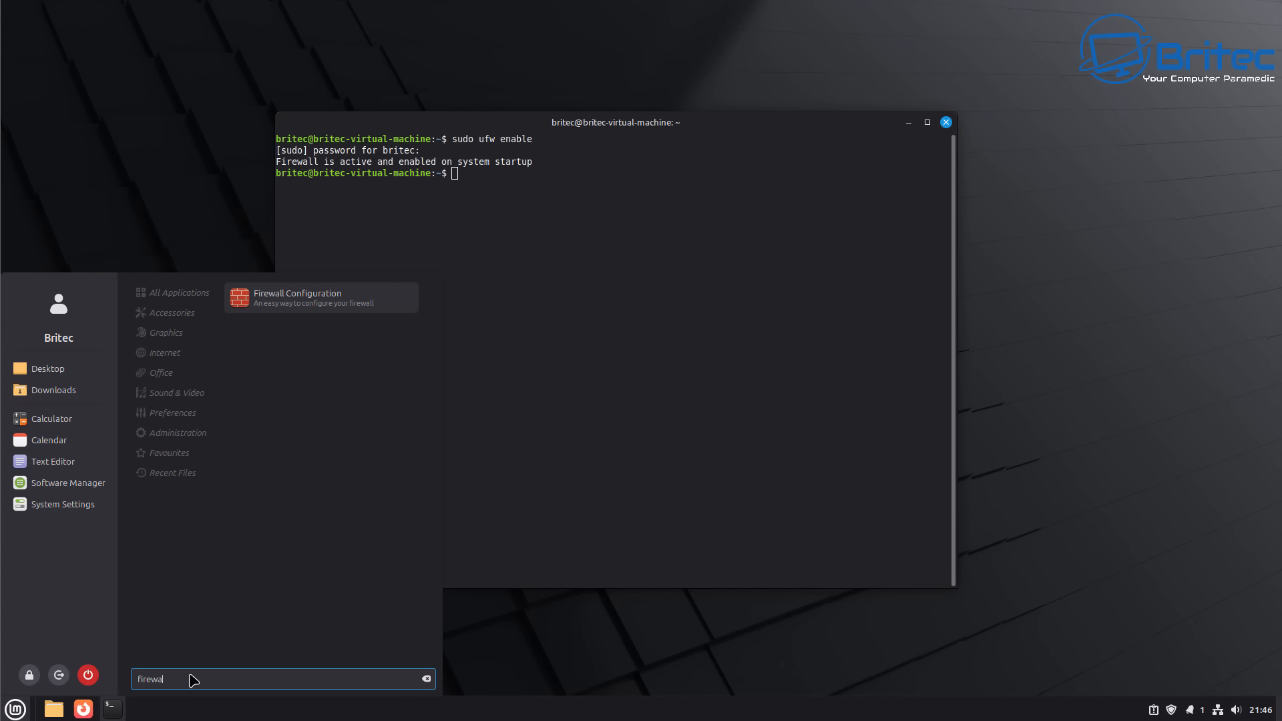
left_click(327, 304)
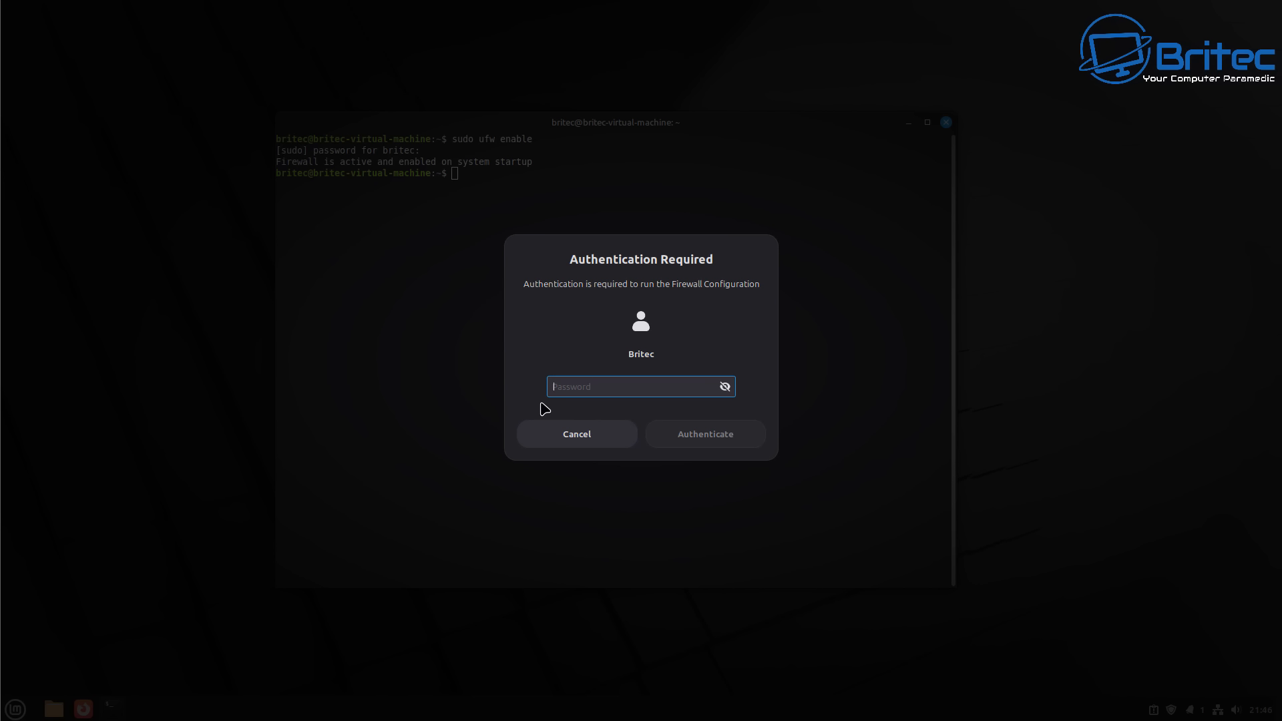
type("••••••")
key("Return")
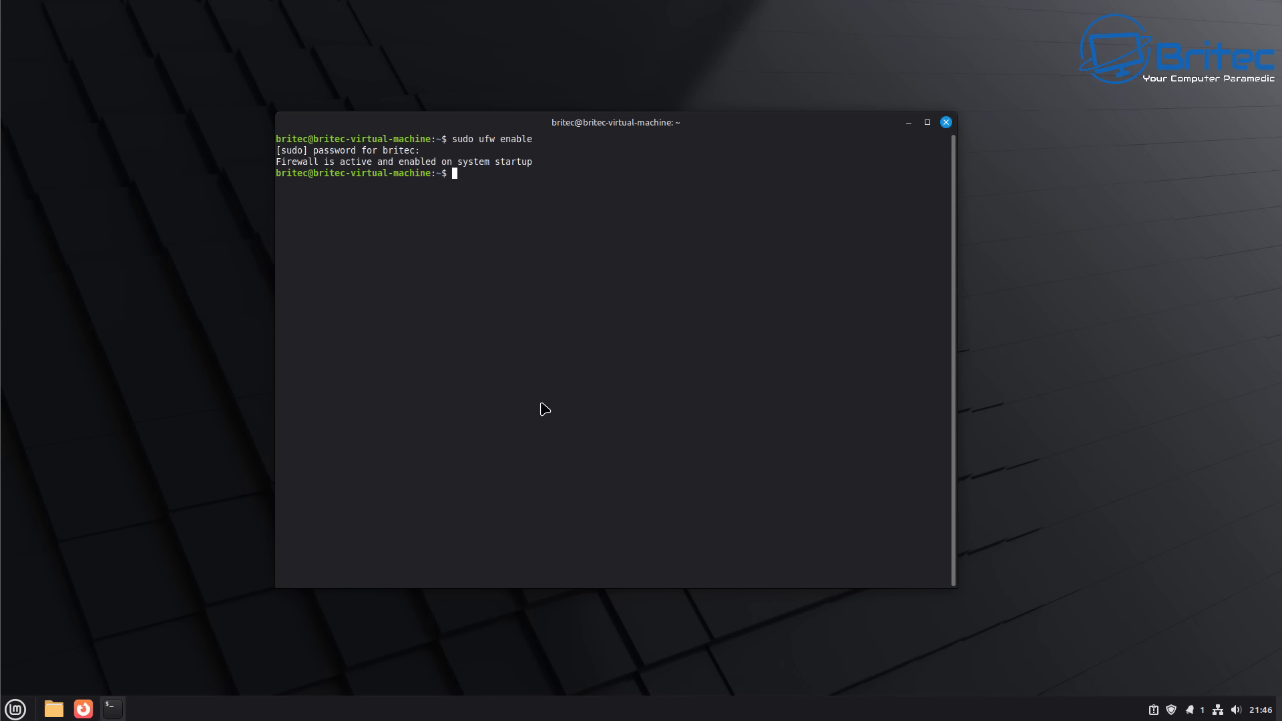
Step: Minimise the terminal, move the Firewall window near the centre of the desktop and enlarge it
left_click(909, 122)
left_click_drag(185, 115, 570, 139)
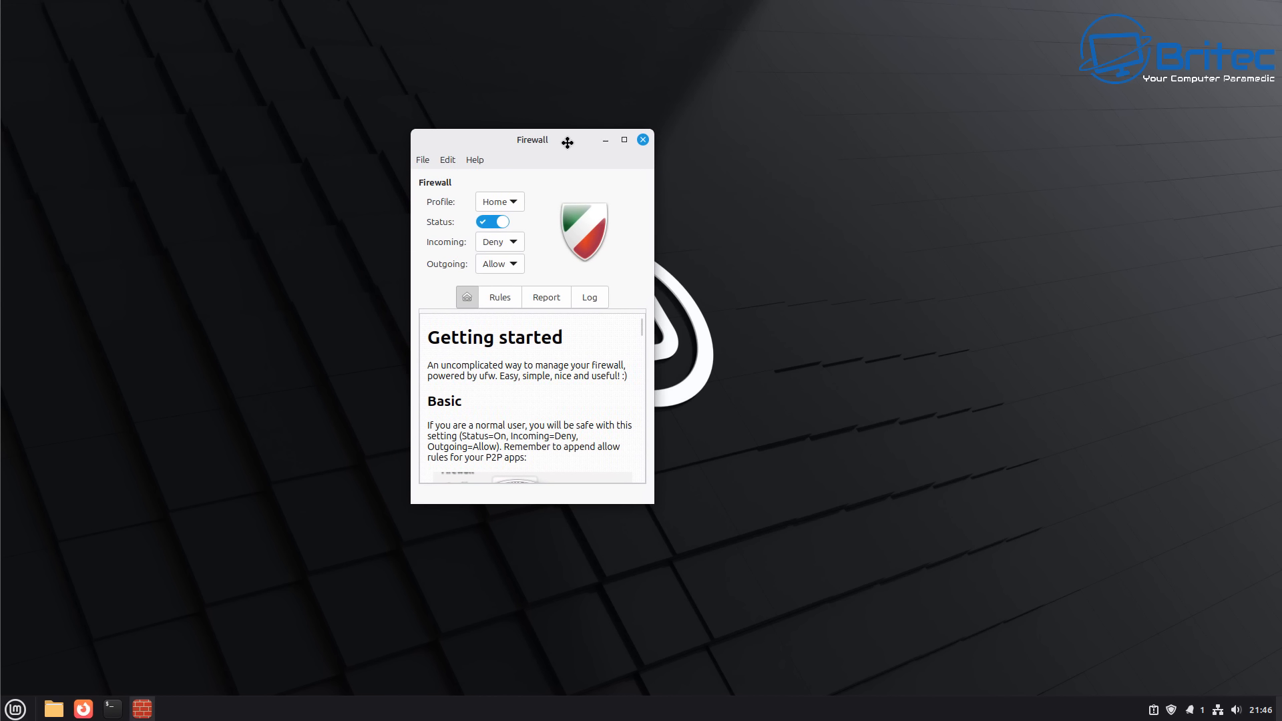
left_click_drag(654, 502, 873, 603)
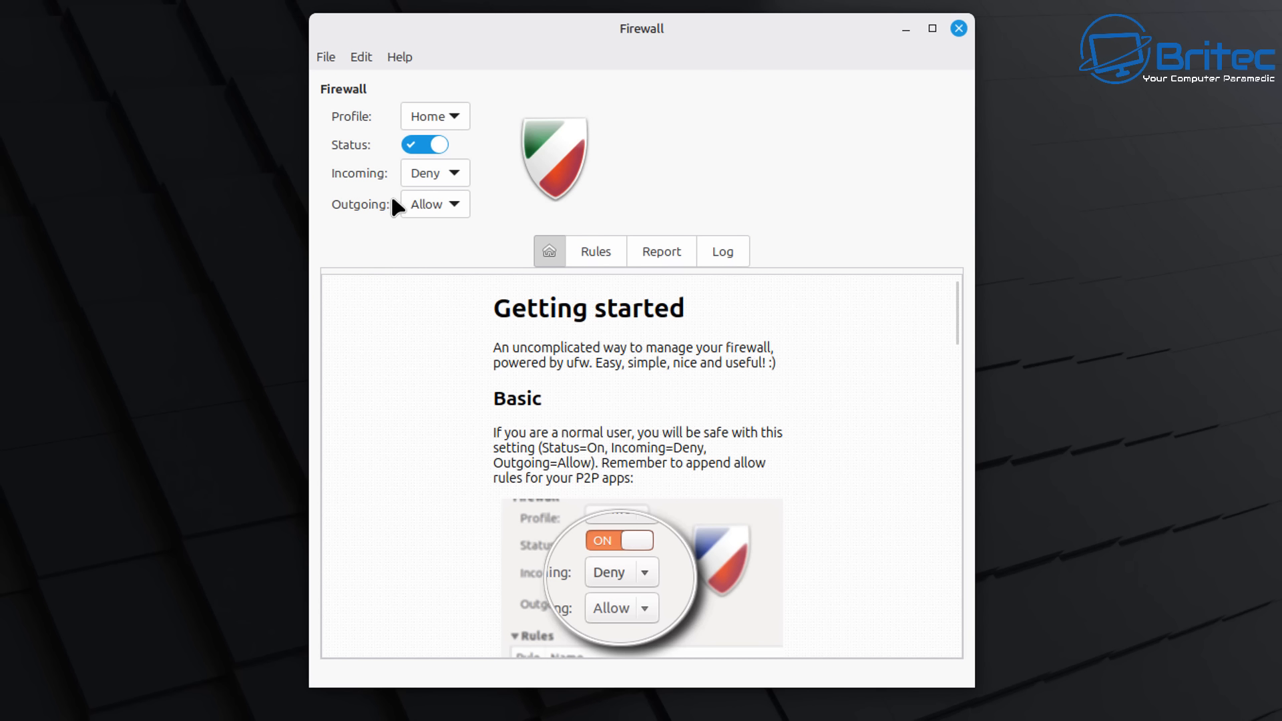
Step: Examine the available choices for the firewall's profile, incoming policy and outgoing policy
left_click(451, 126)
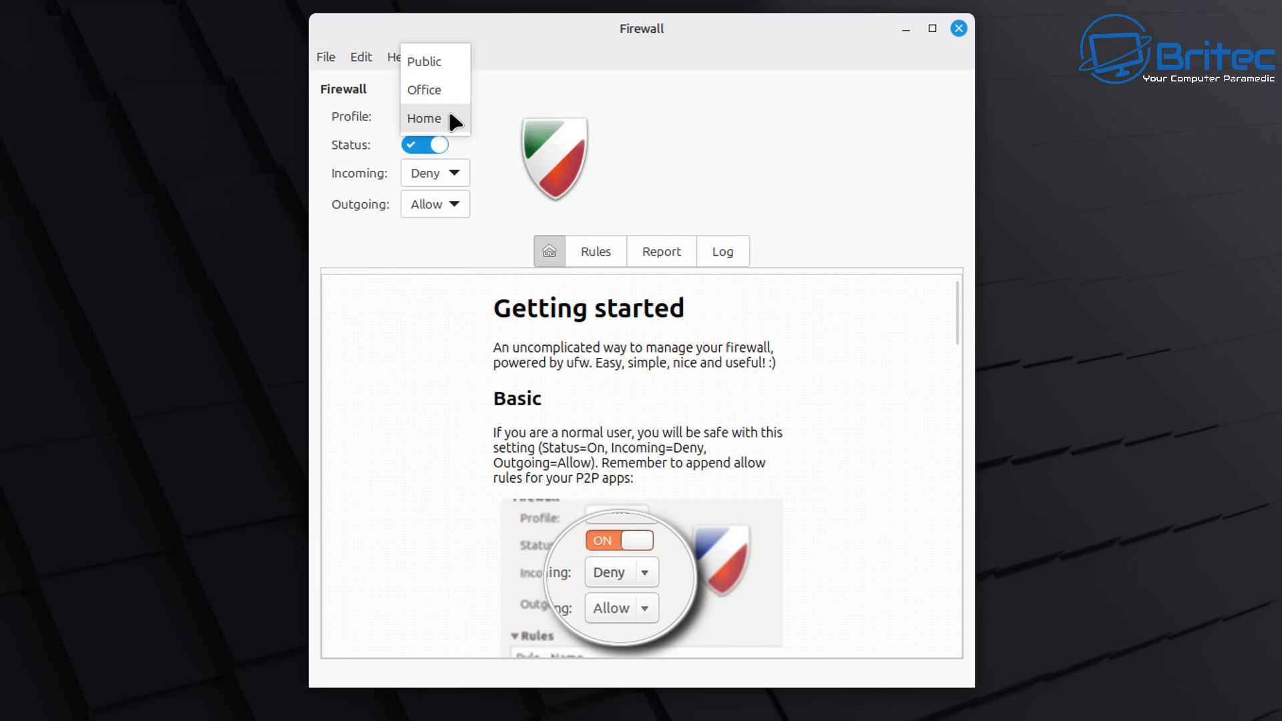
left_click(450, 116)
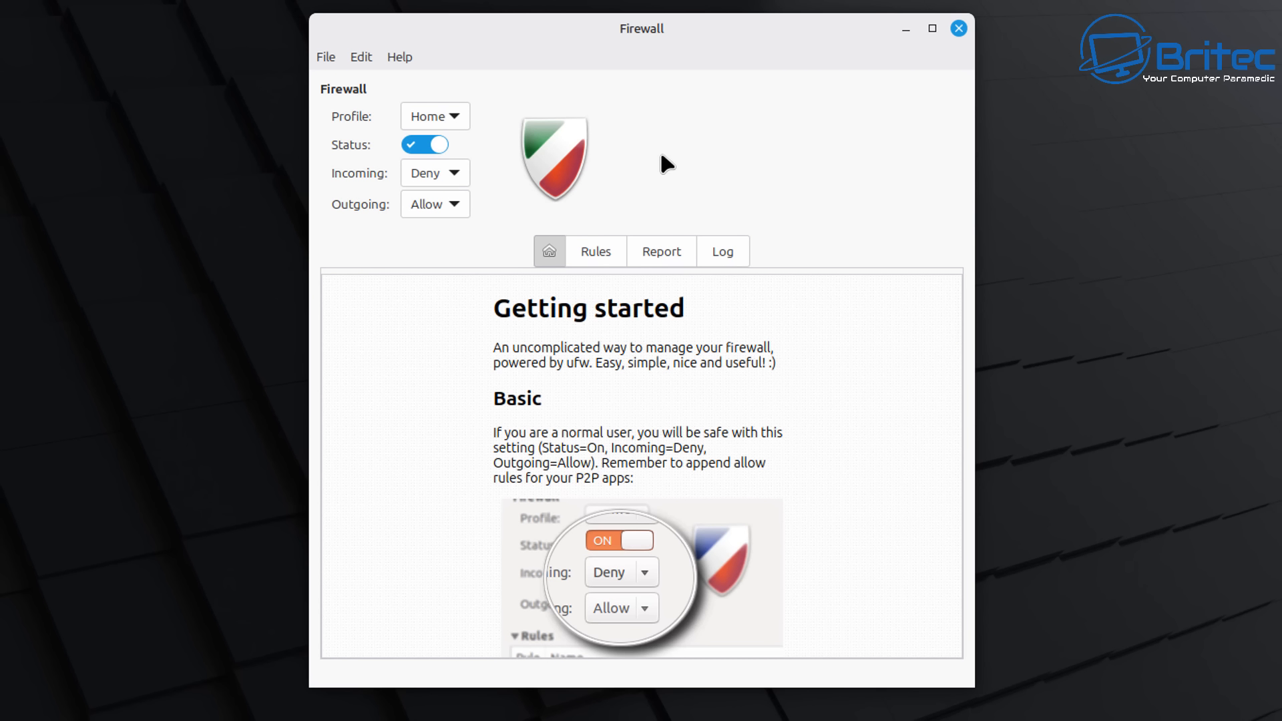
left_click(458, 175)
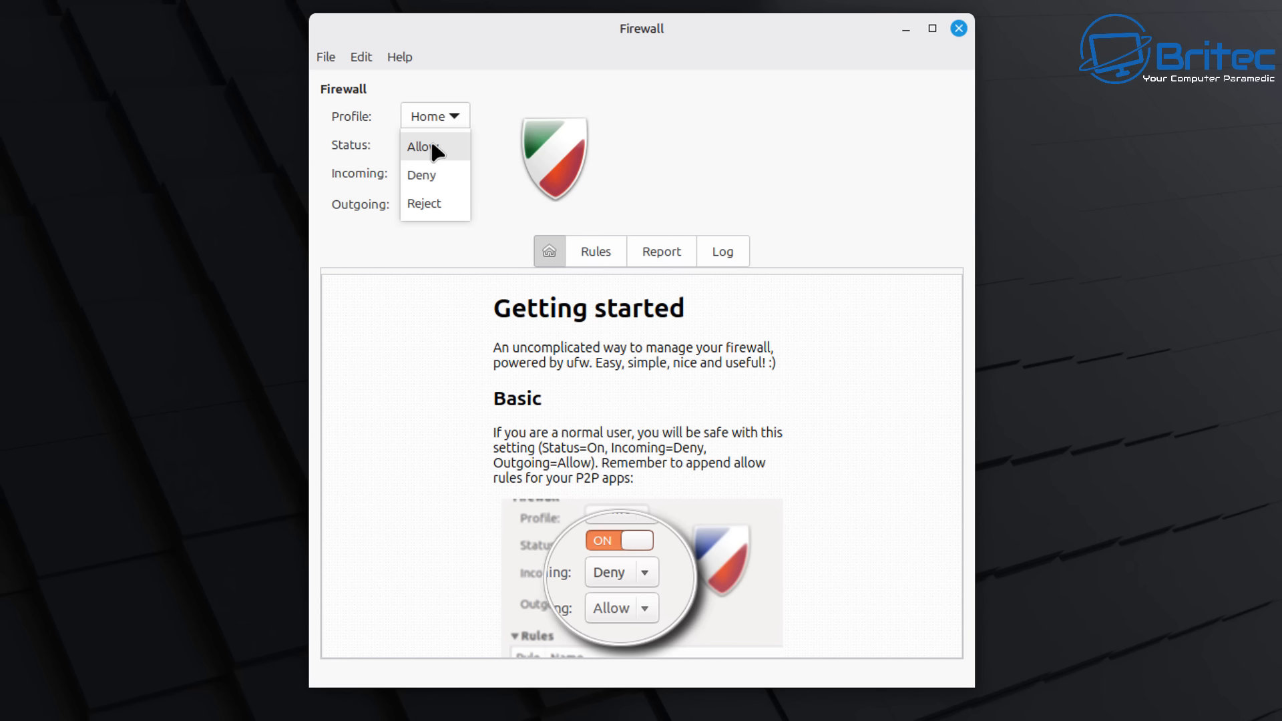
left_click(428, 251)
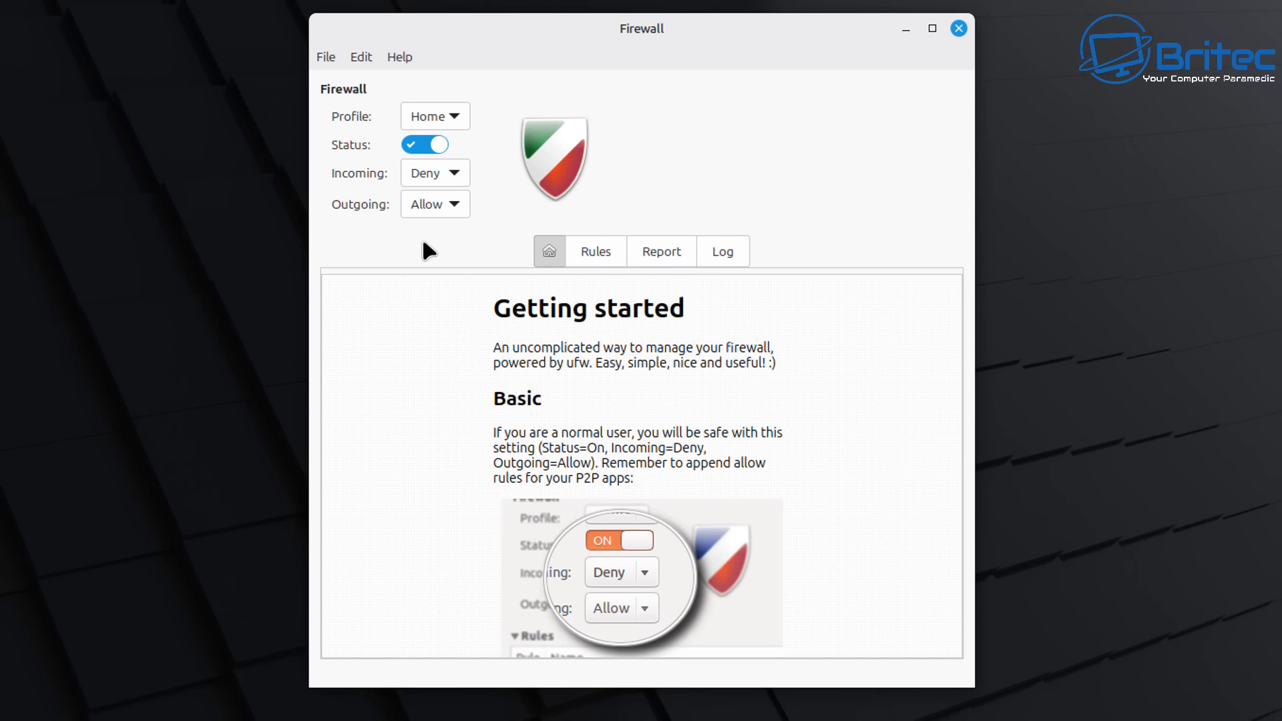
left_click(464, 206)
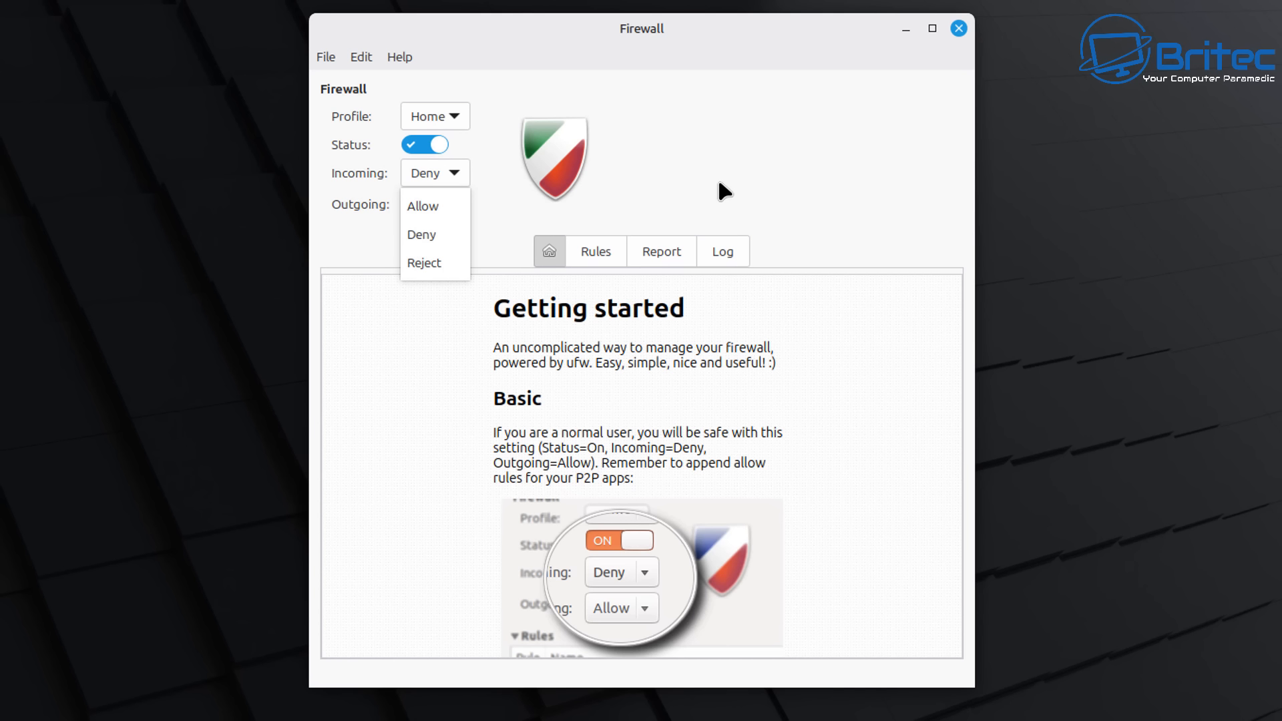
left_click(733, 327)
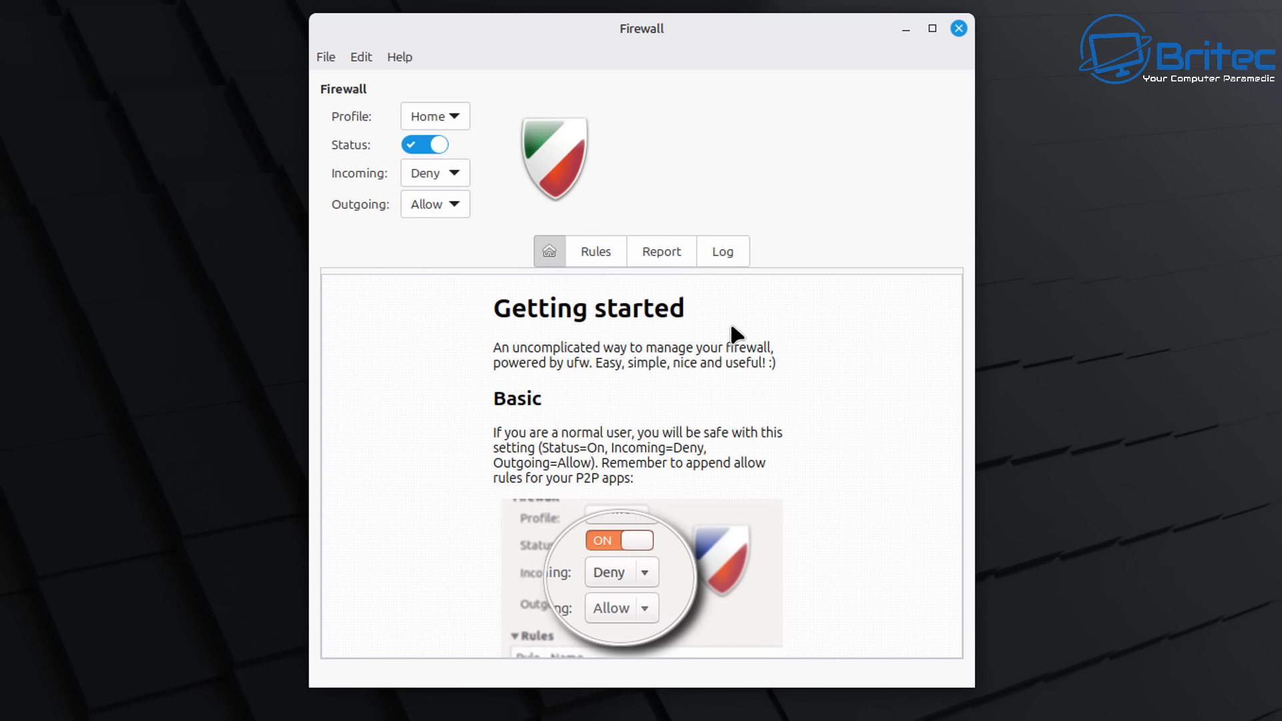
Step: Examine the firewall's rules, its log and the report of listening applications
left_click(591, 257)
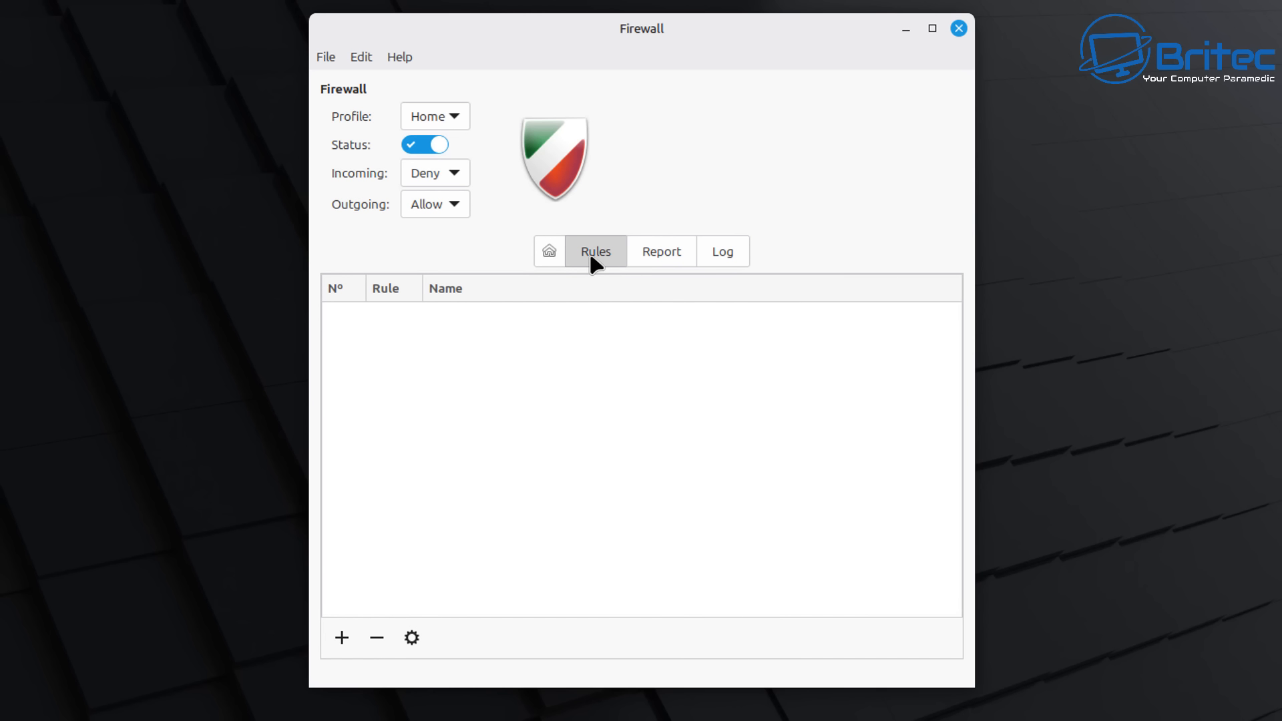
left_click(723, 255)
left_click(668, 255)
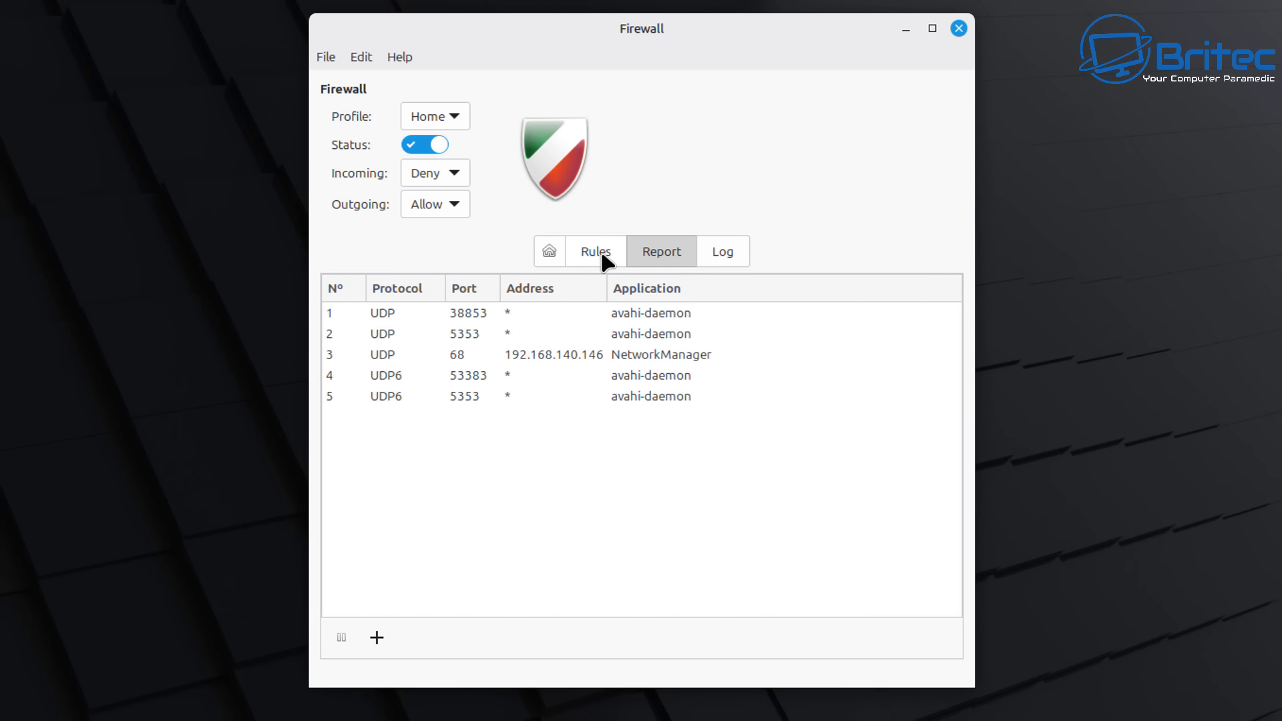
Step: Return to the firewall's rules list and examine the commands for importing and exporting a profile
left_click(601, 255)
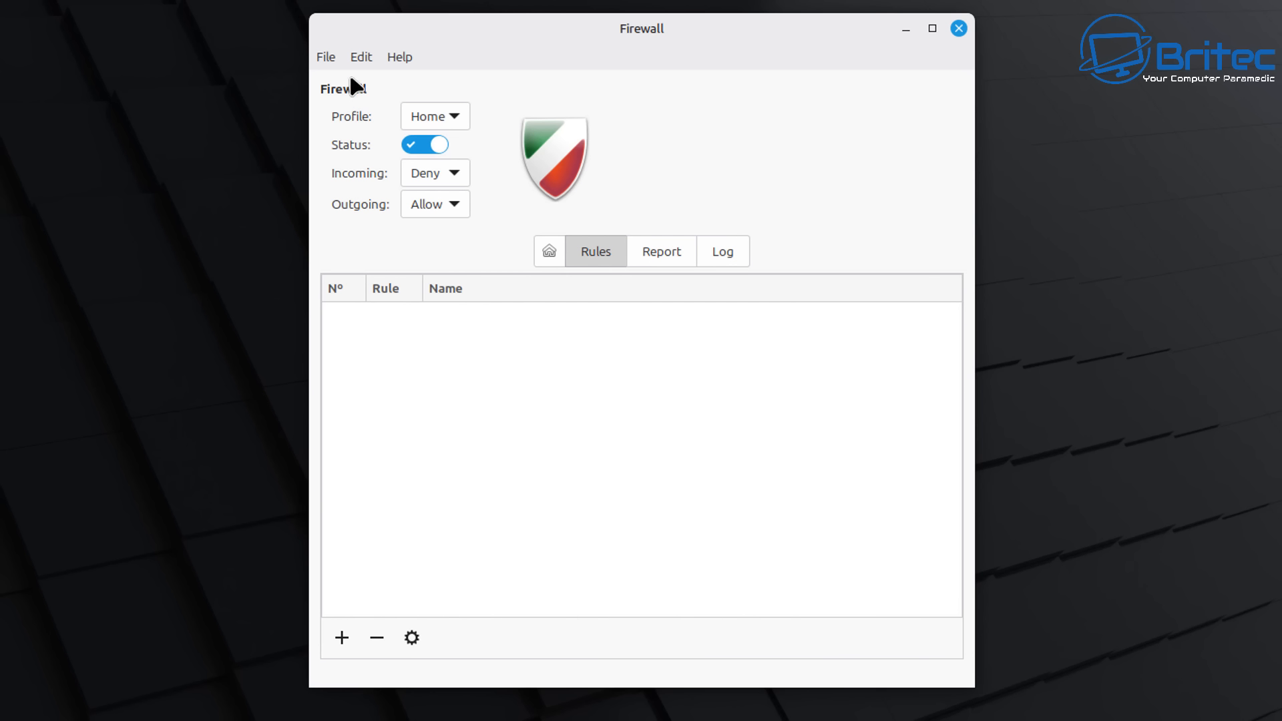
left_click(325, 58)
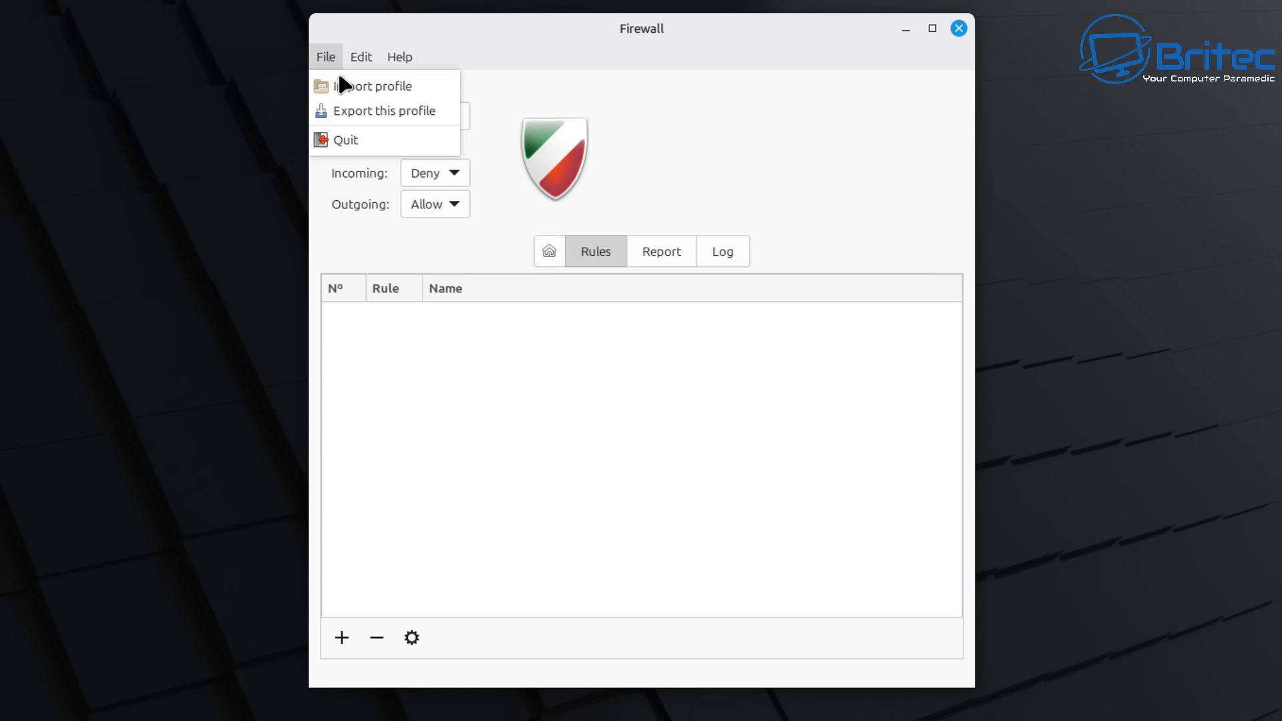
mouse_move(352, 60)
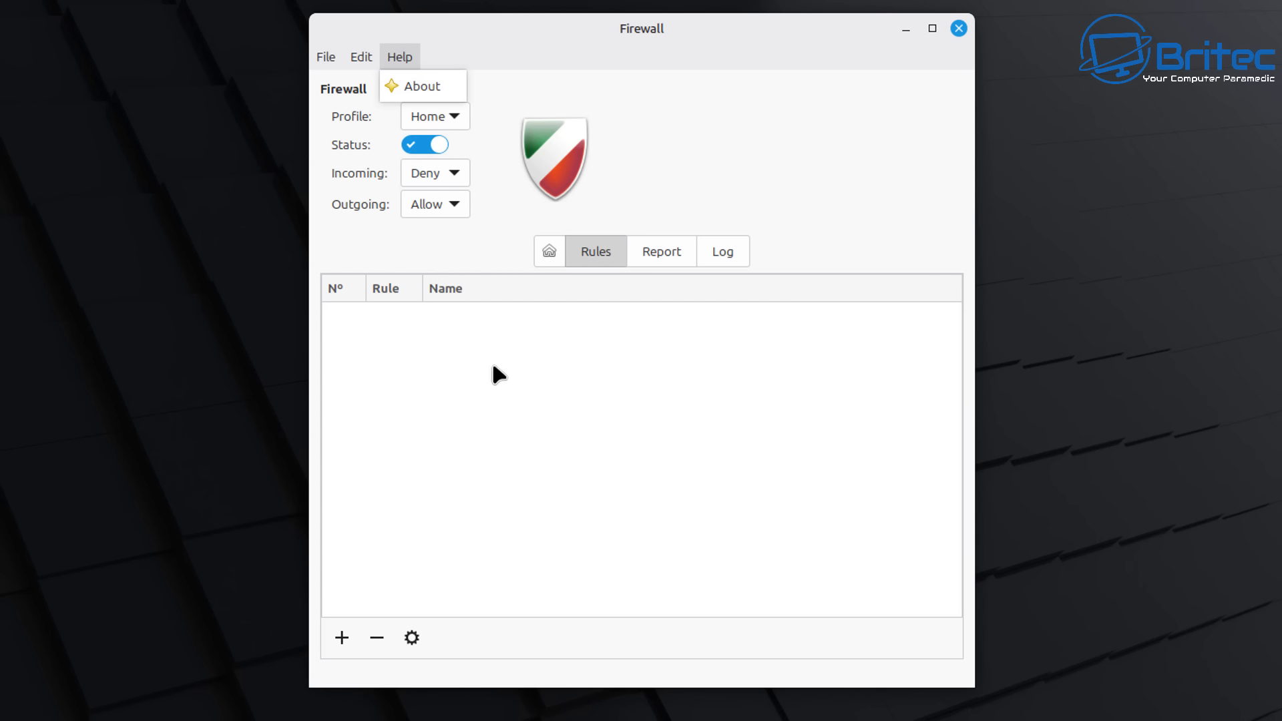
left_click(514, 398)
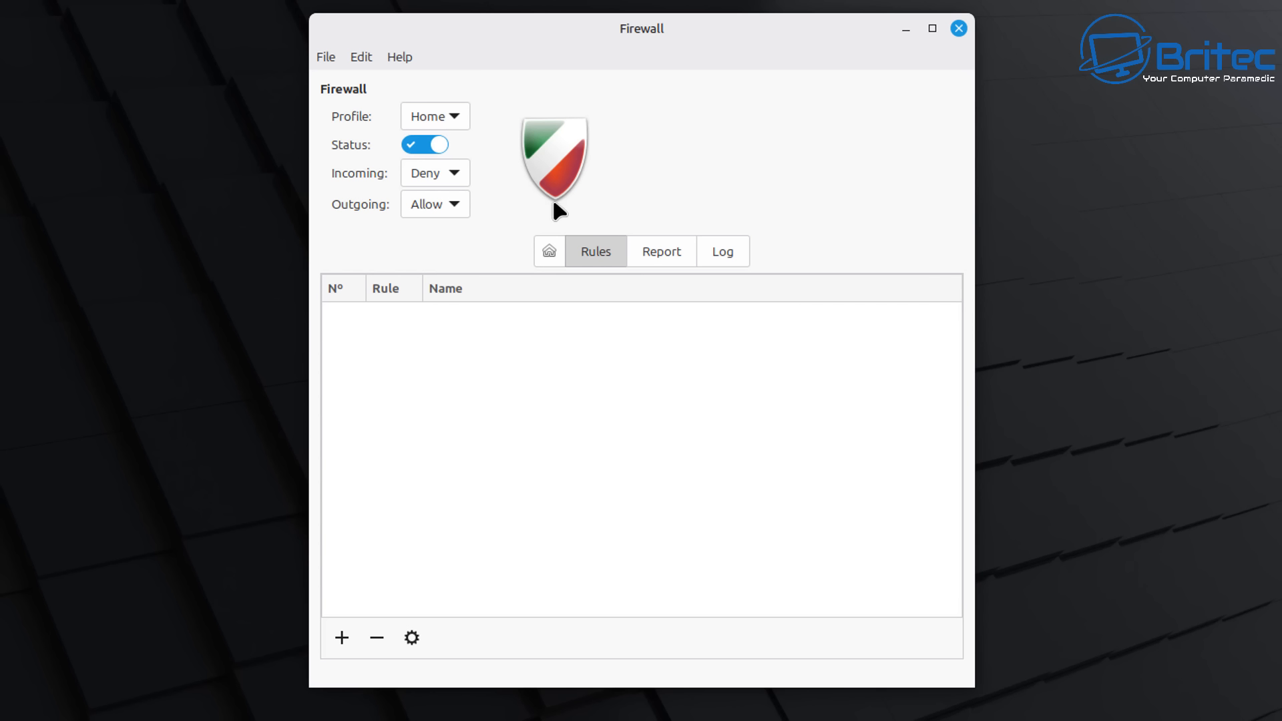
Step: Examine the applications offered for a preconfigured firewall rule and close the Firewall window without adding a rule
left_click(342, 634)
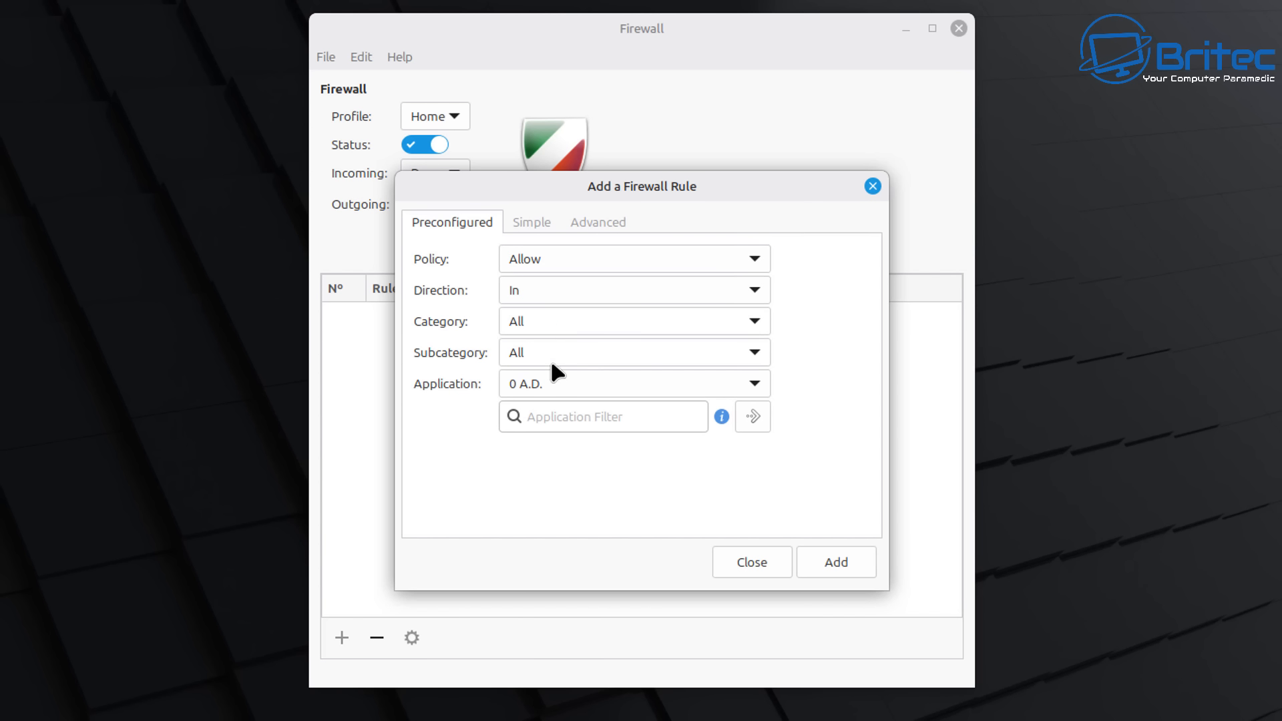
left_click(758, 384)
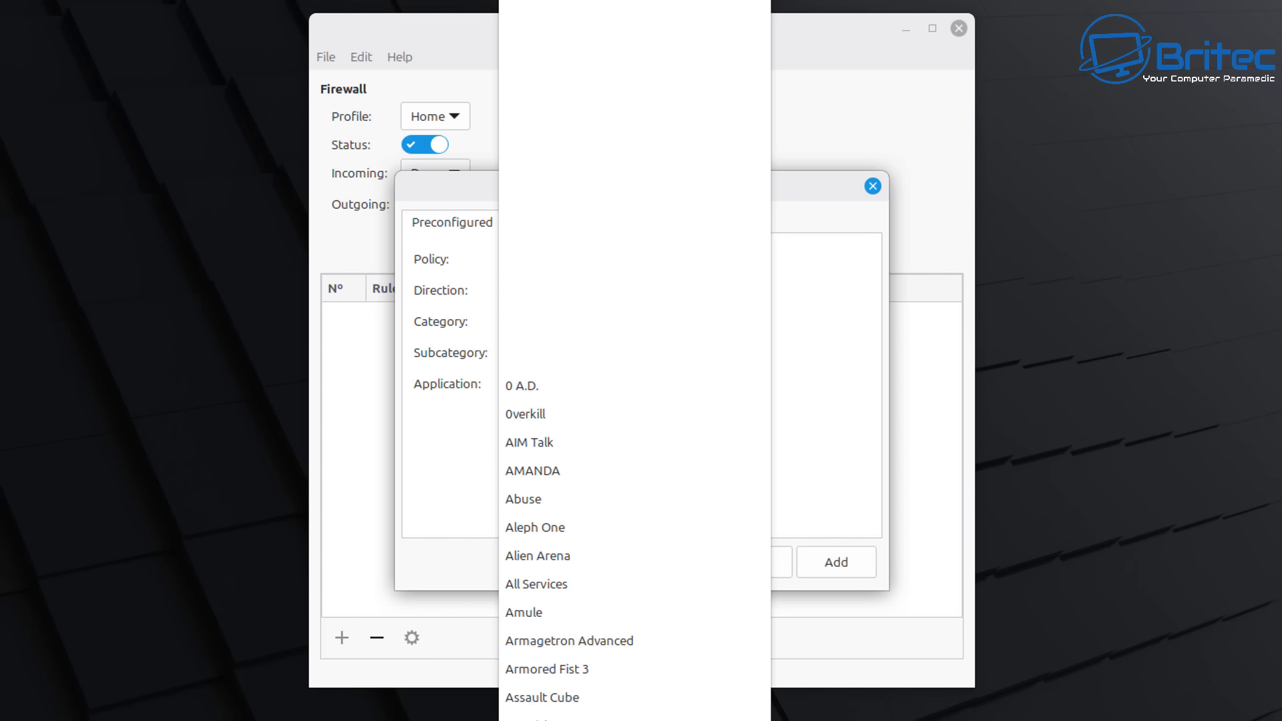
scroll(567, 414, "down", 9)
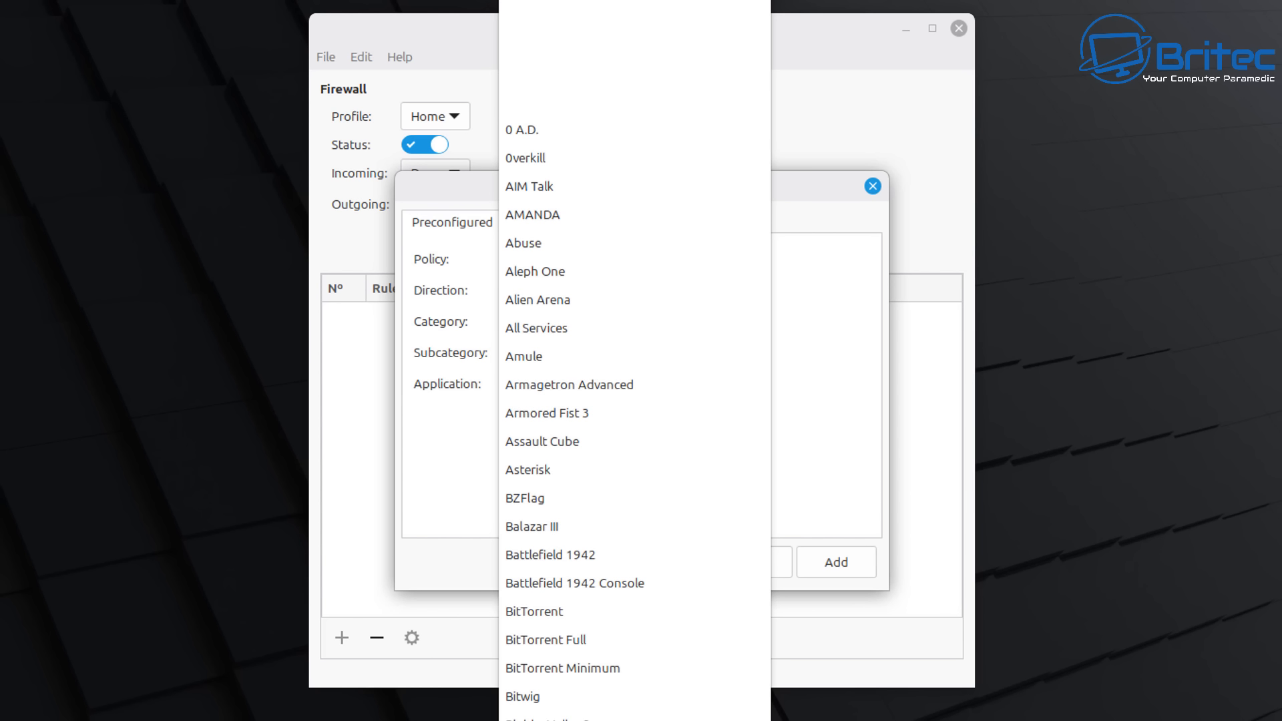
scroll(571, 701, "down", 3)
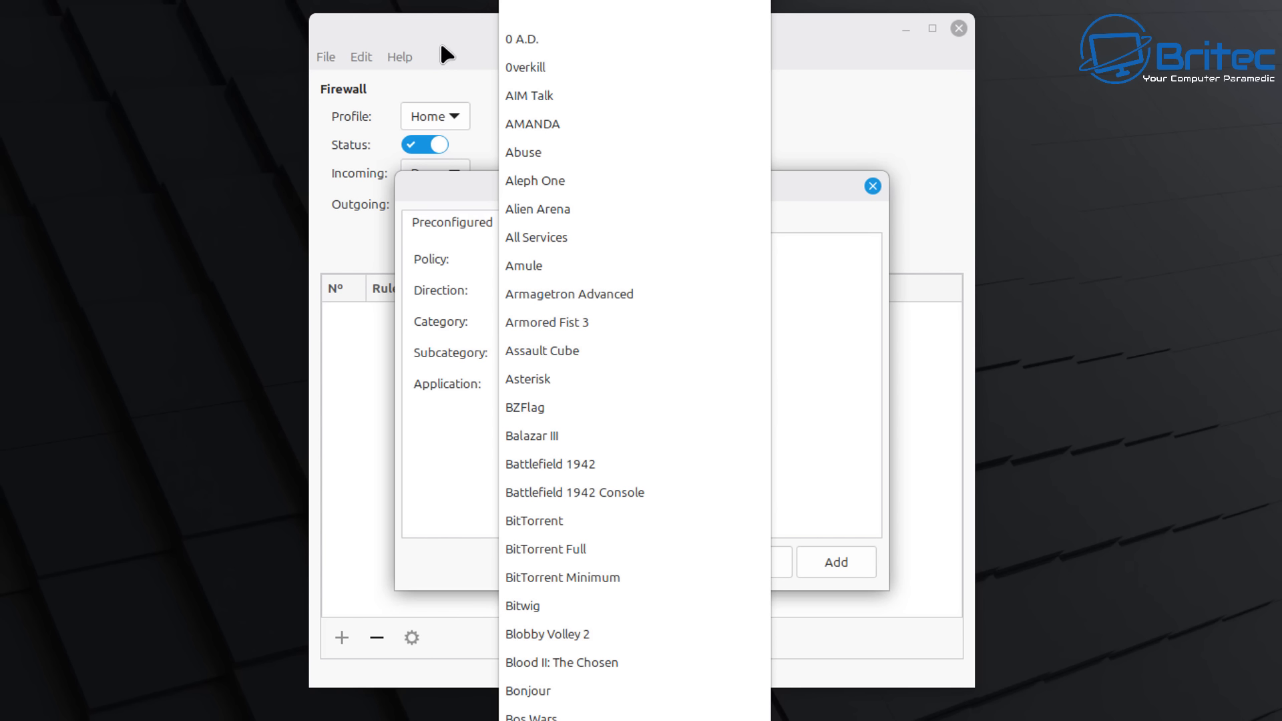
left_click(480, 67)
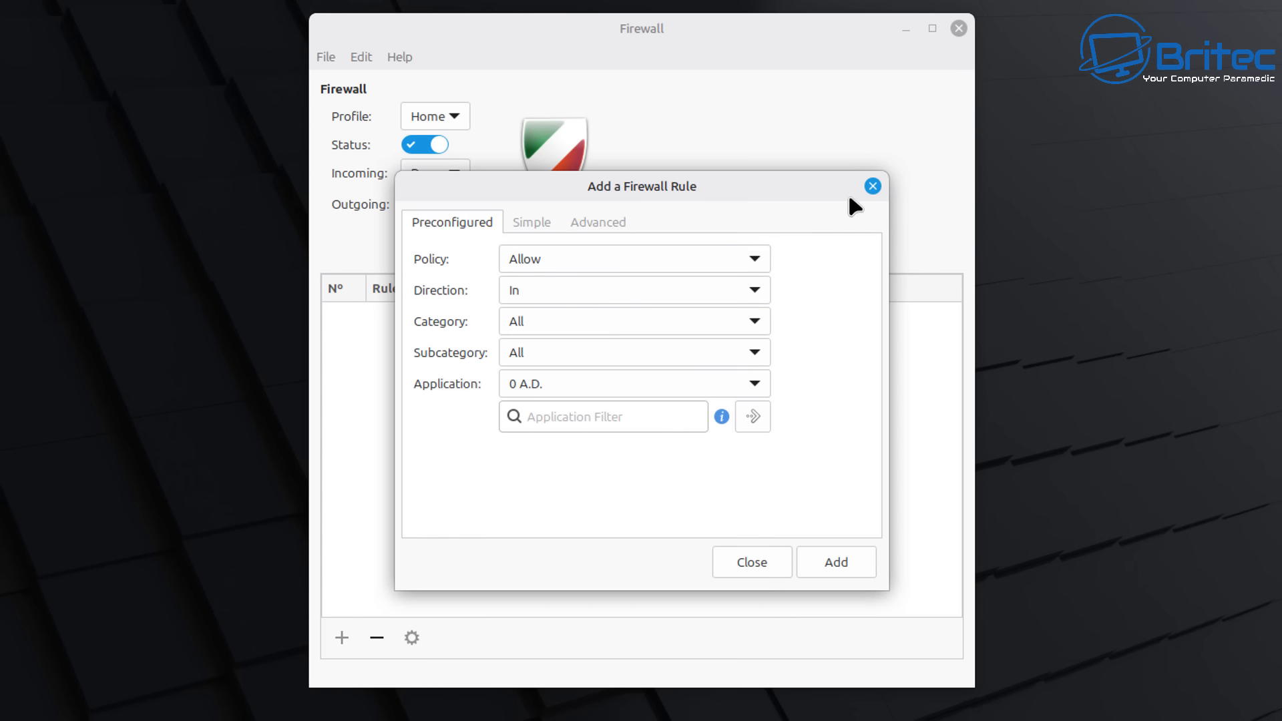
left_click(872, 186)
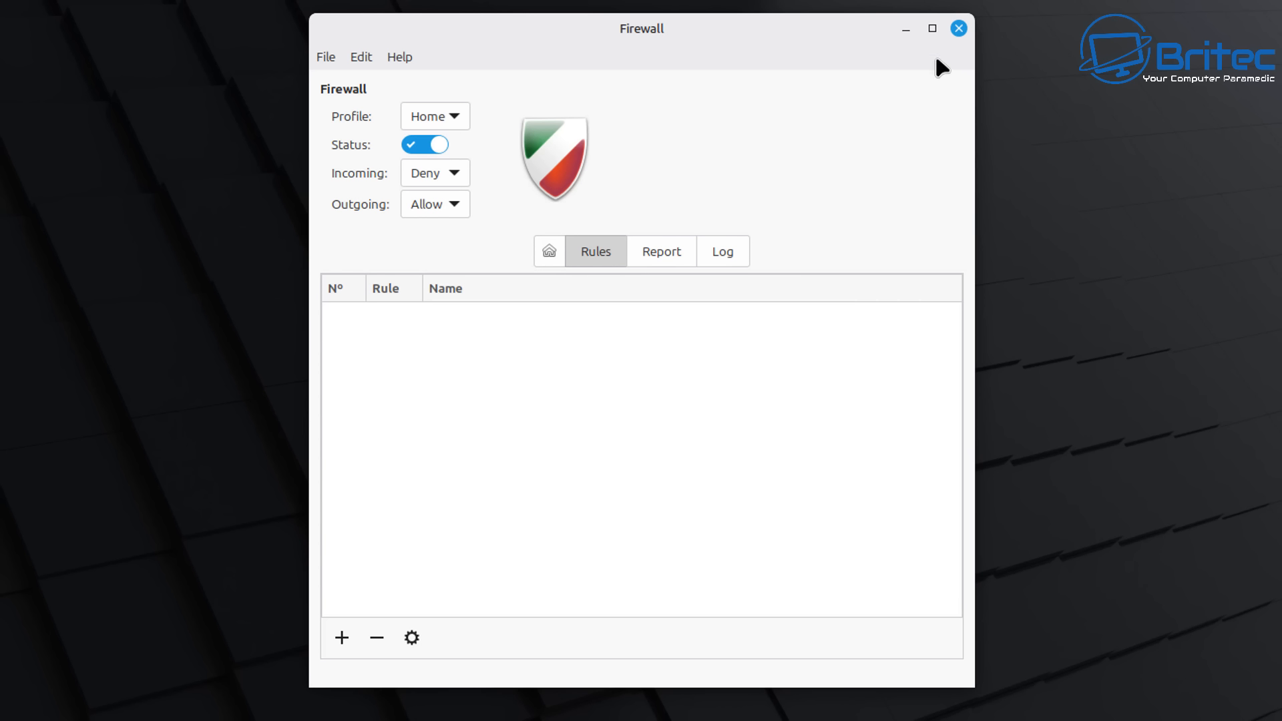
left_click(959, 28)
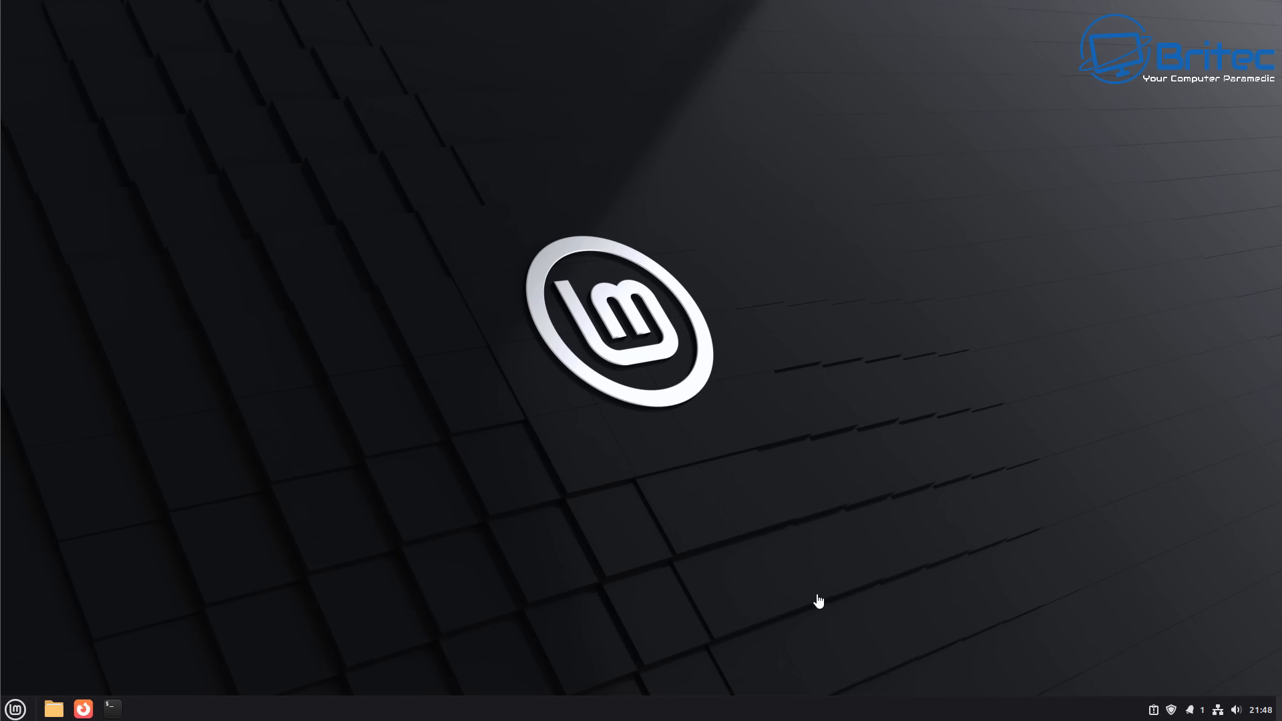
Step: Open the configuration settings of the desktop's Menu applet and move the window near the centre of the desktop
right_click(15, 711)
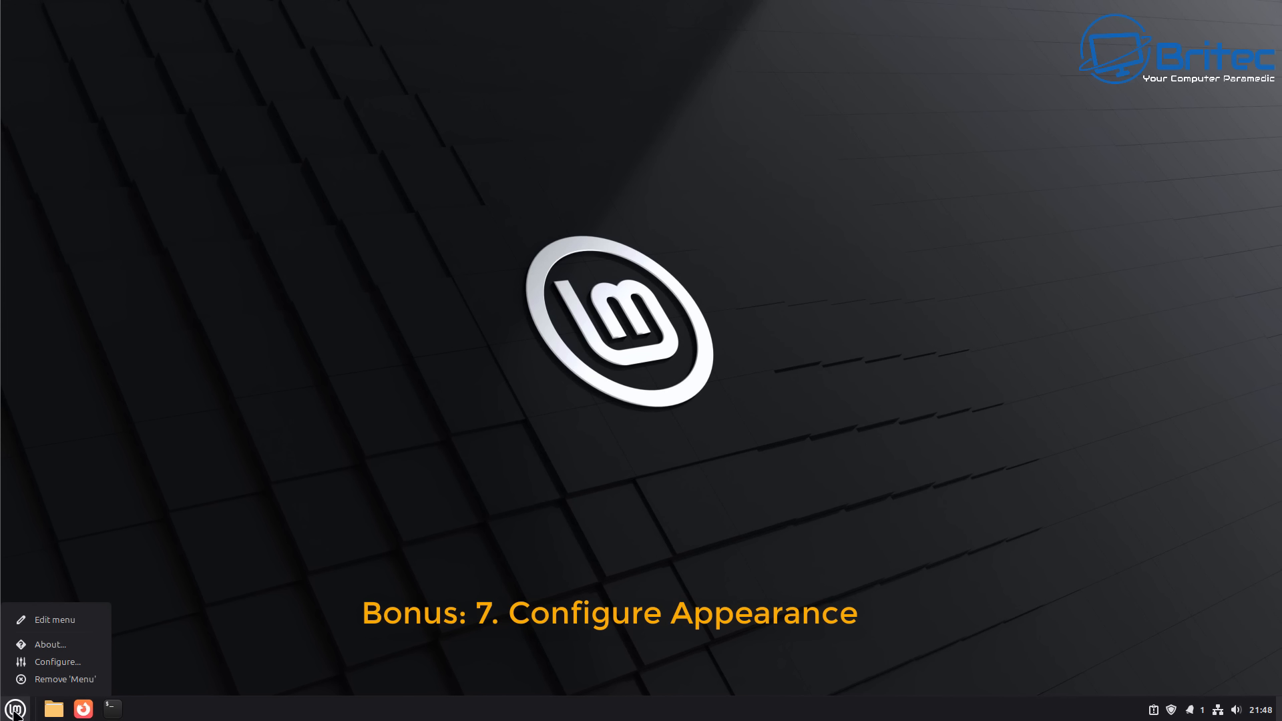
left_click(50, 663)
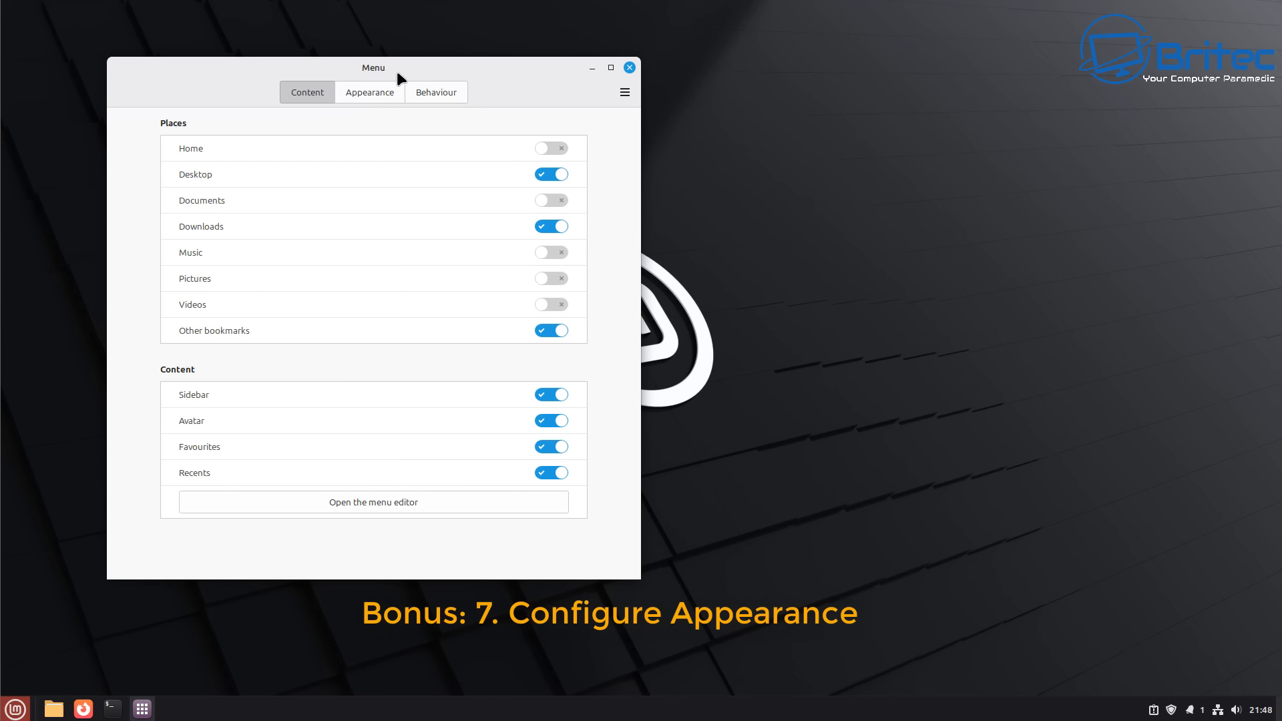
left_click_drag(402, 72, 592, 84)
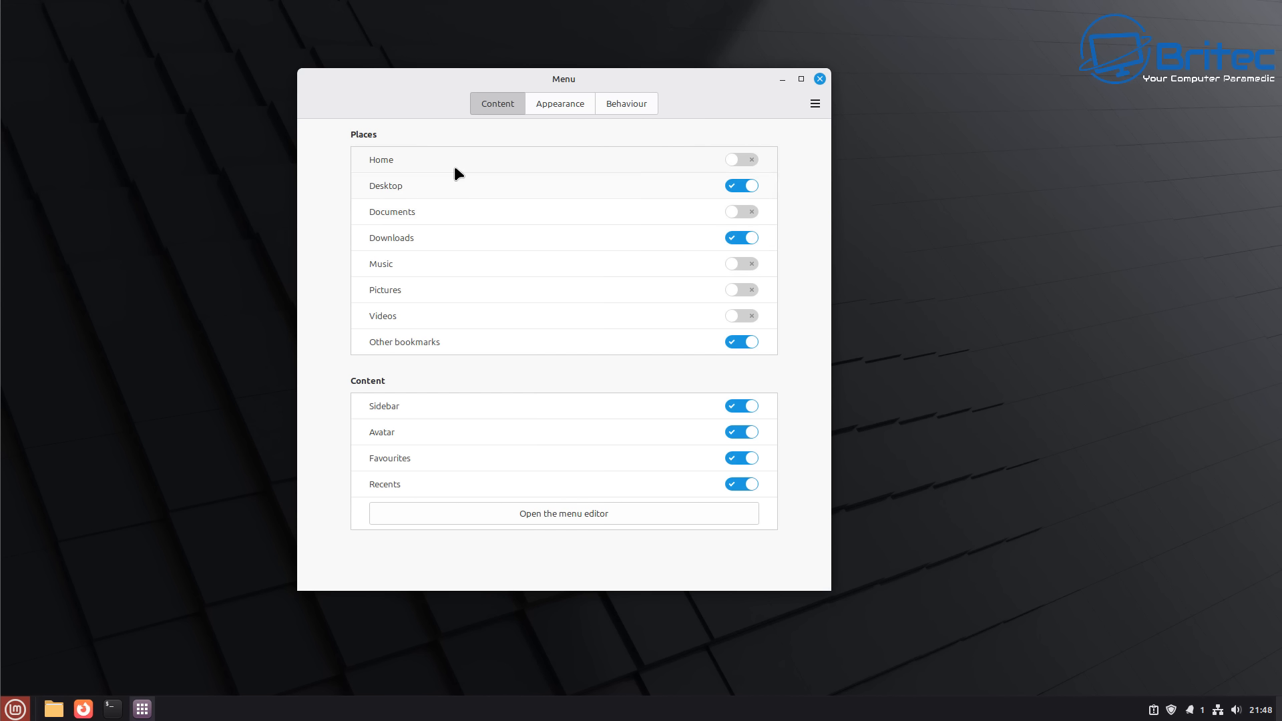
Step: Enable Home, Documents, Music, Pictures and Videos among the places shown in the menu
left_click(742, 162)
left_click(743, 160)
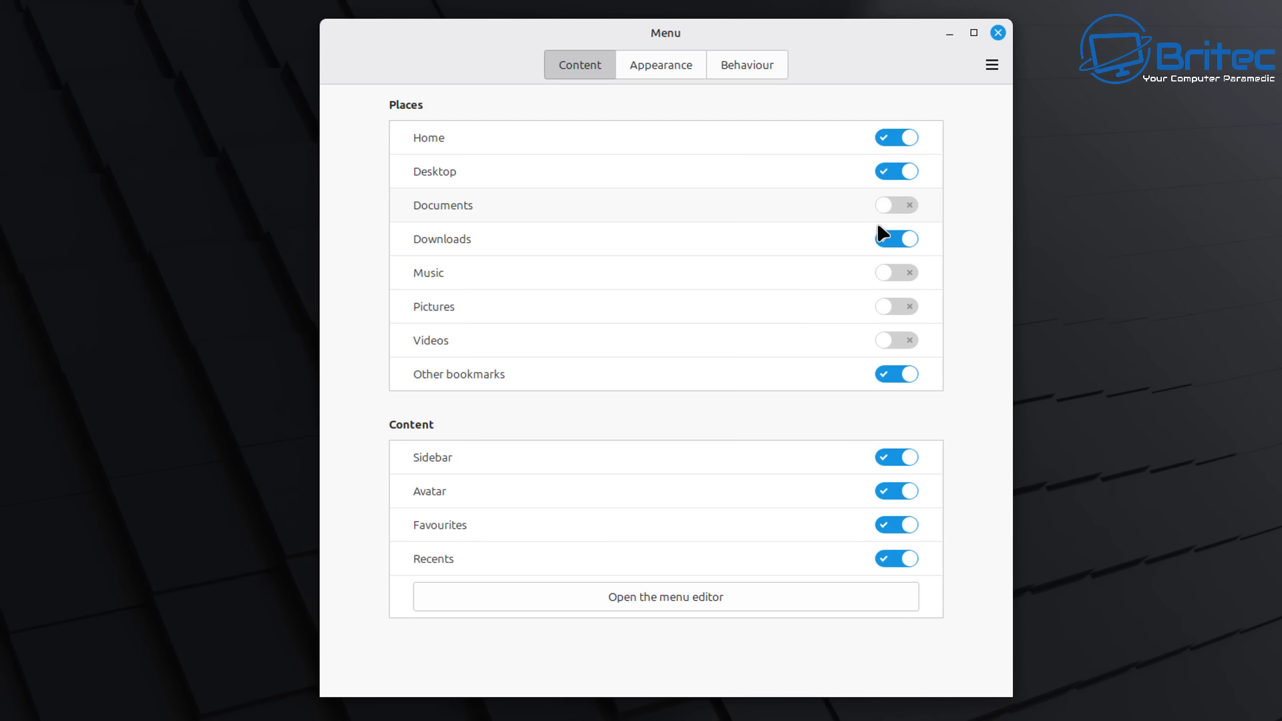
left_click(896, 205)
left_click(892, 307)
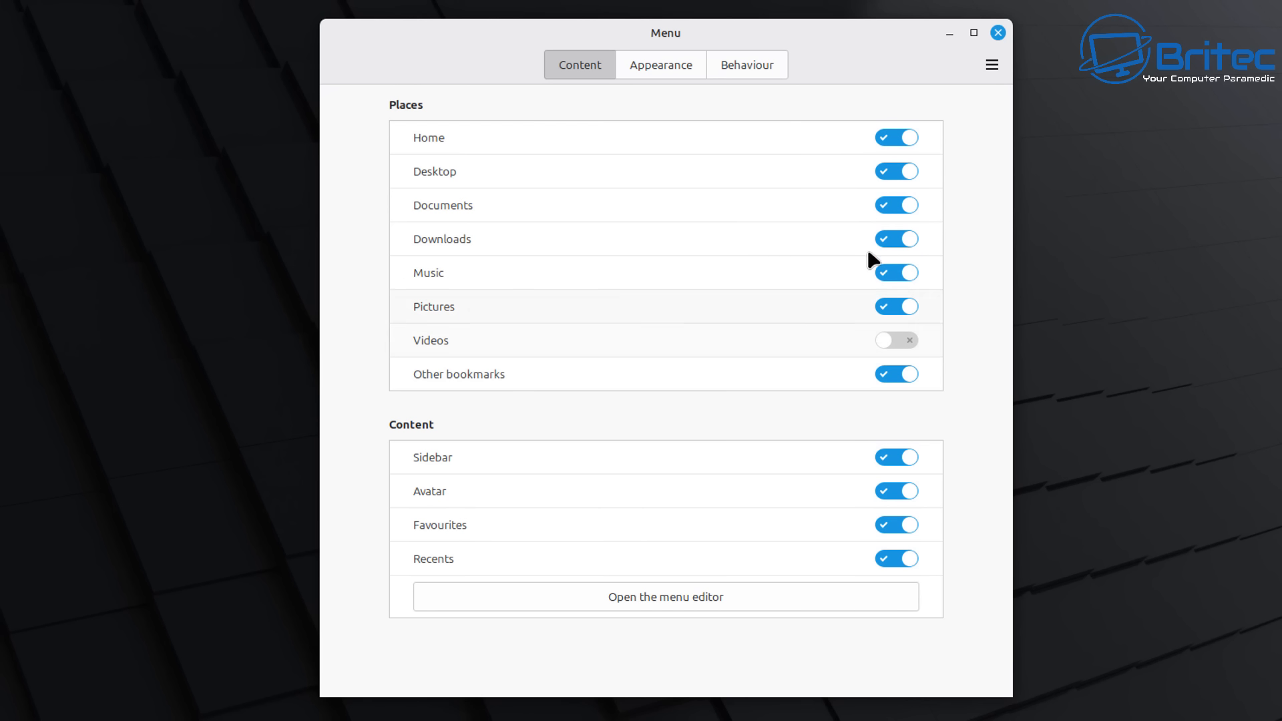
left_click(896, 340)
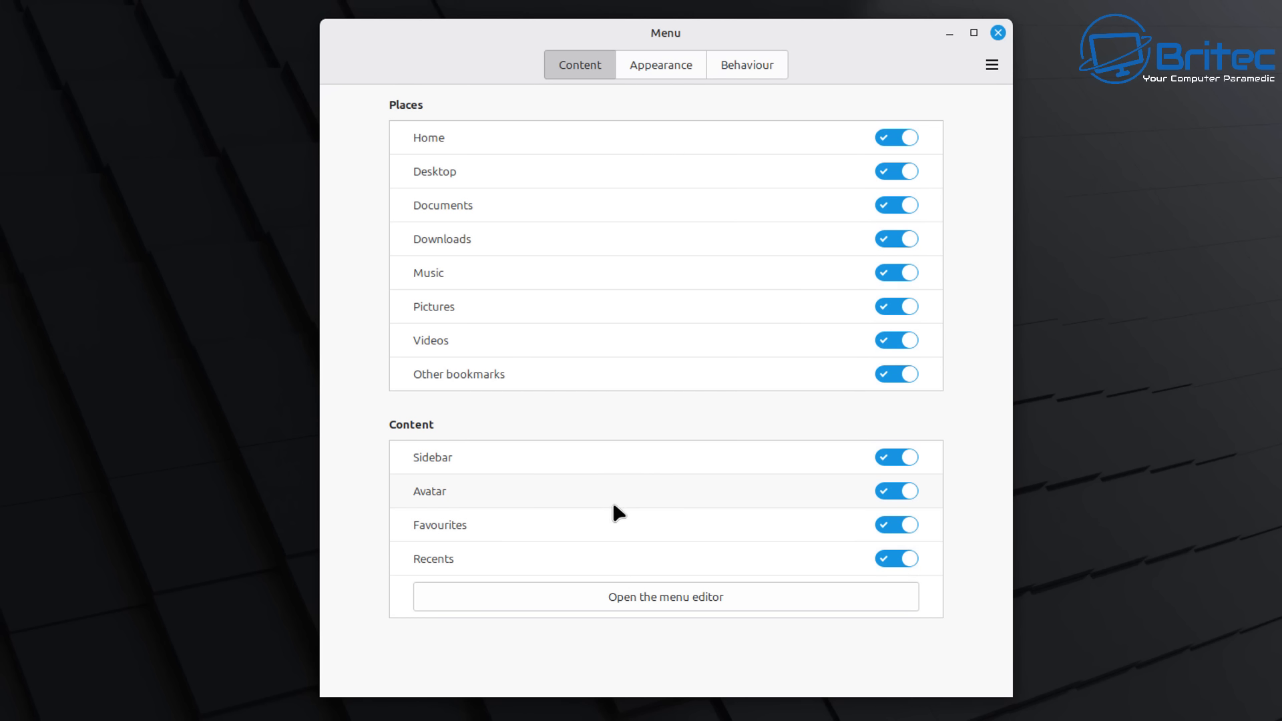
Step: Open the menu editor, examine its application categories and items, and close it without changes
left_click(666, 604)
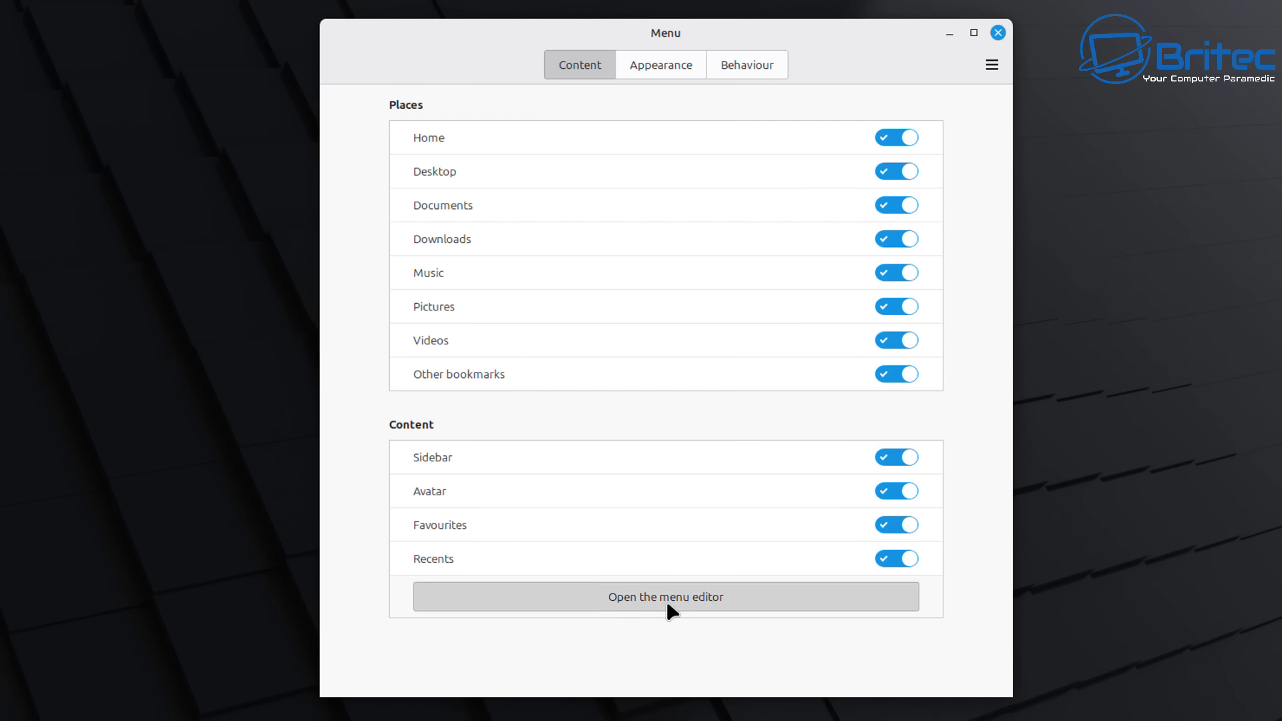
left_click_drag(334, 4, 704, 140)
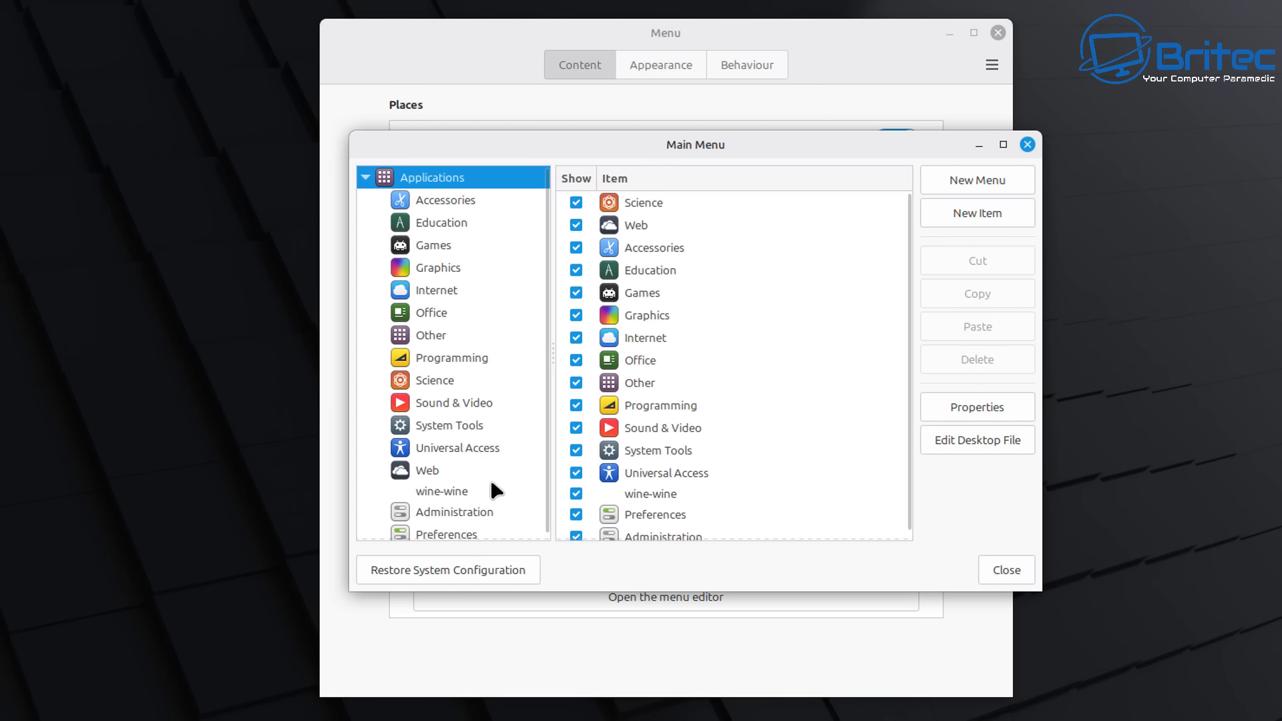
left_click(1027, 144)
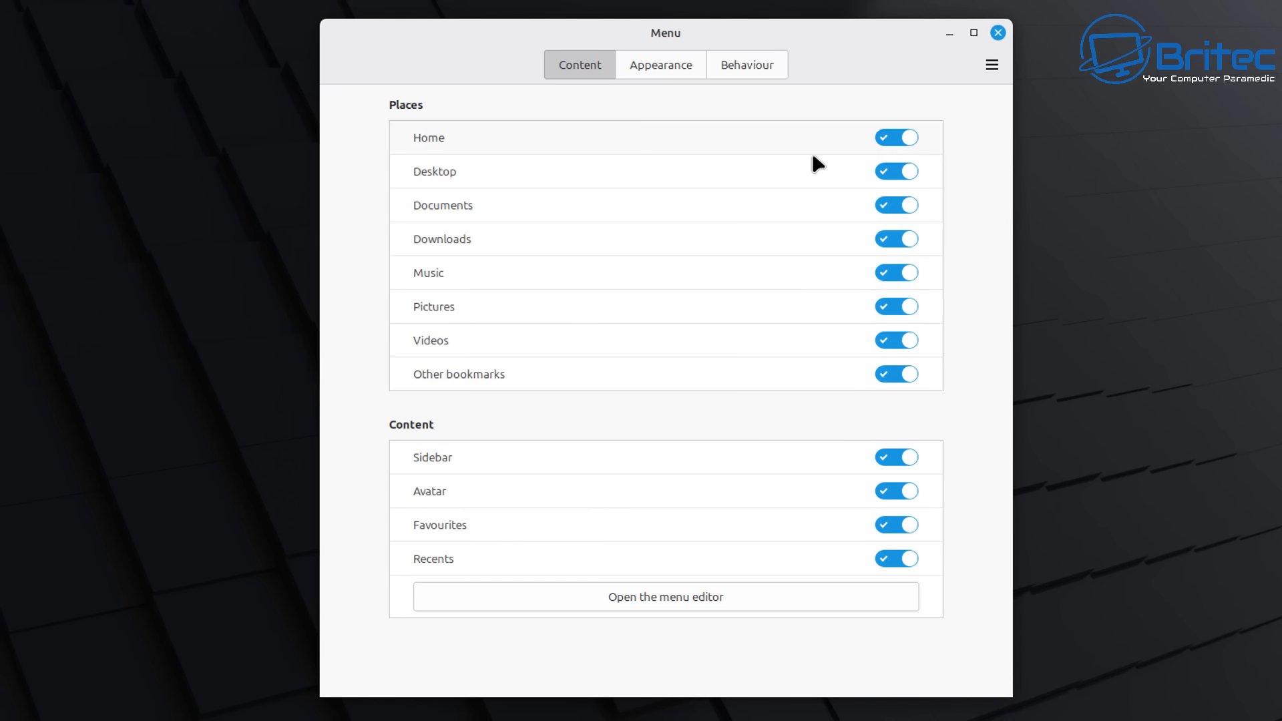
Step: Examine the menu's appearance options, keeping the search bar at the bottom and trying a smaller applications icon size before restoring it
left_click(657, 67)
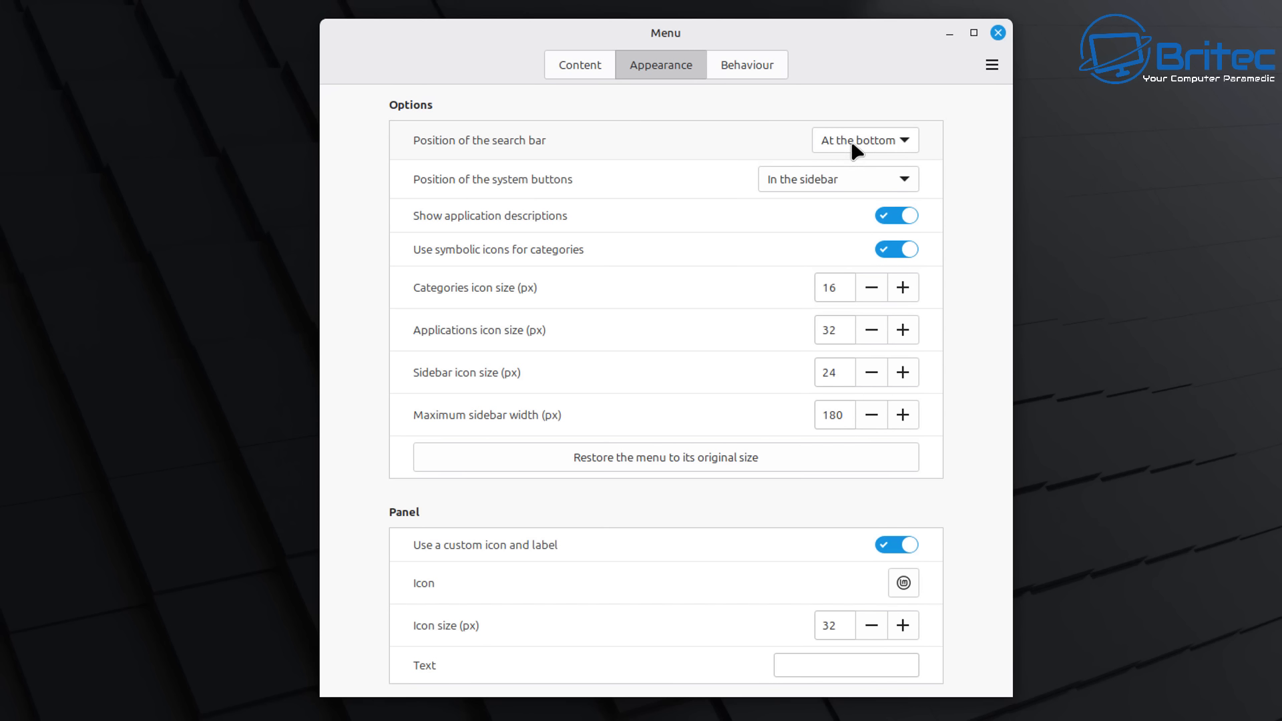
left_click(892, 139)
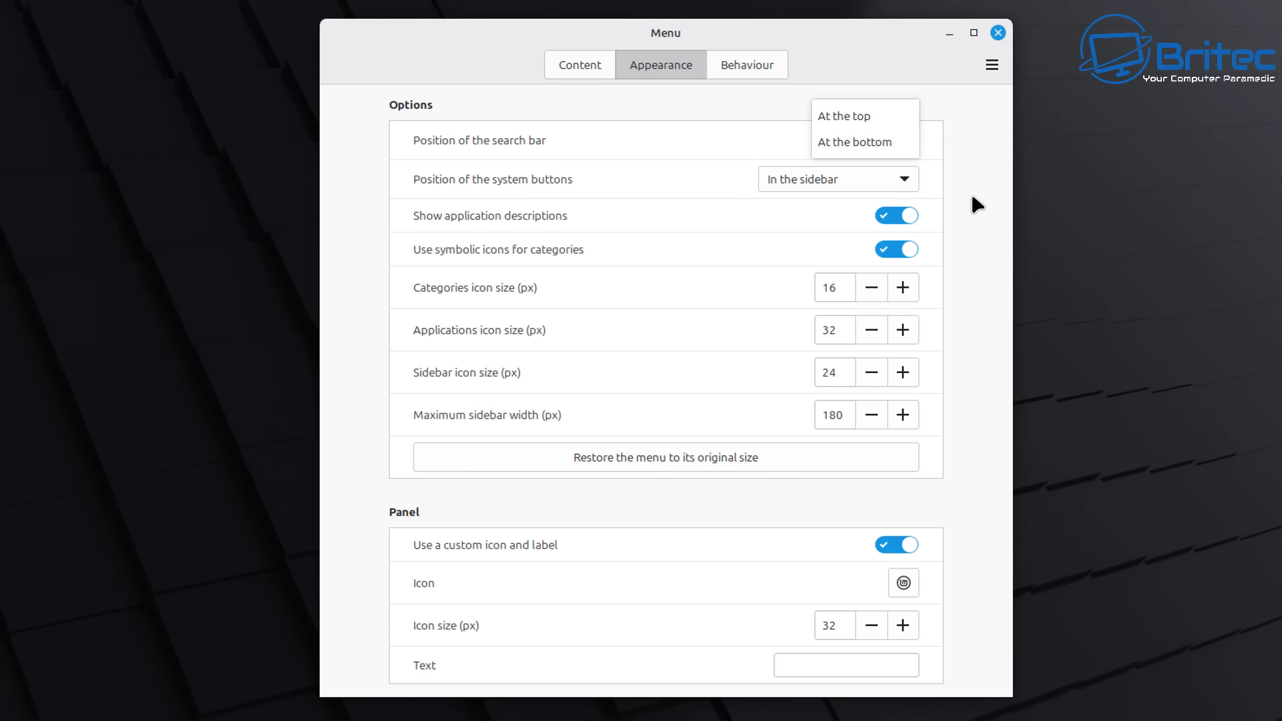
left_click(855, 142)
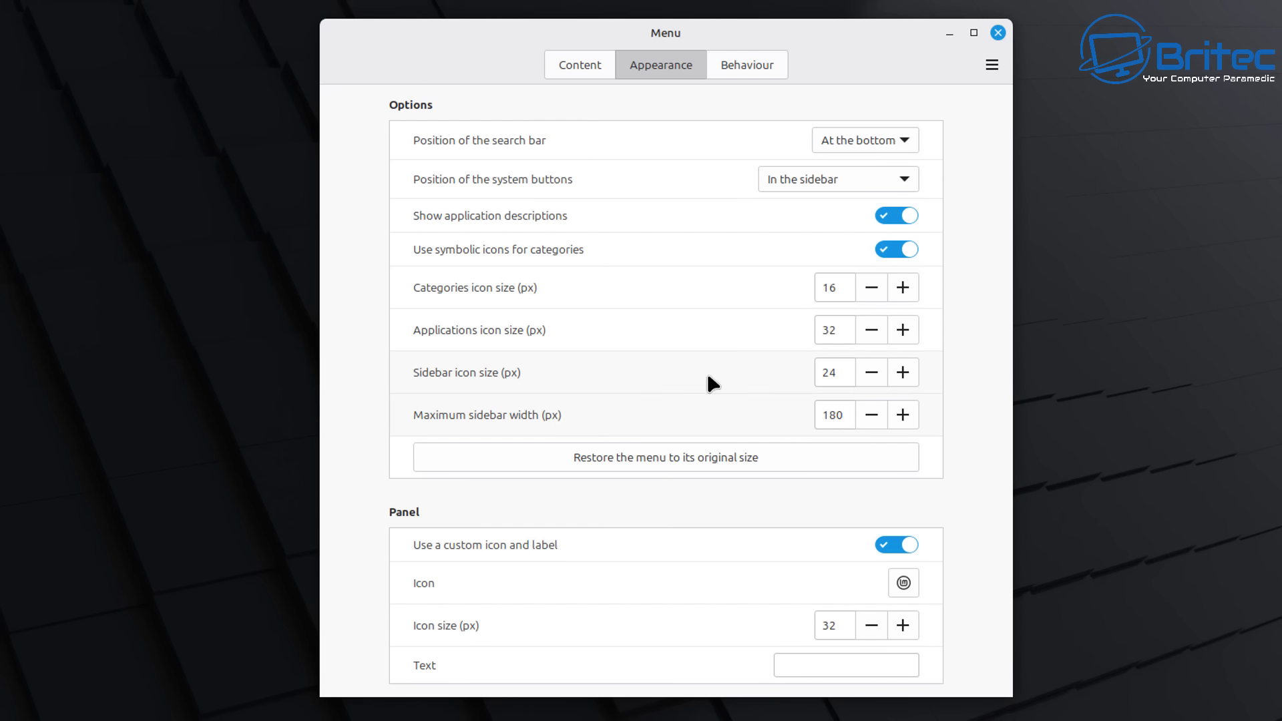
left_click(871, 332)
left_click(901, 332)
Step: Examine the menu's behaviour options, try switching menu animations on and off, and close the settings
left_click(751, 54)
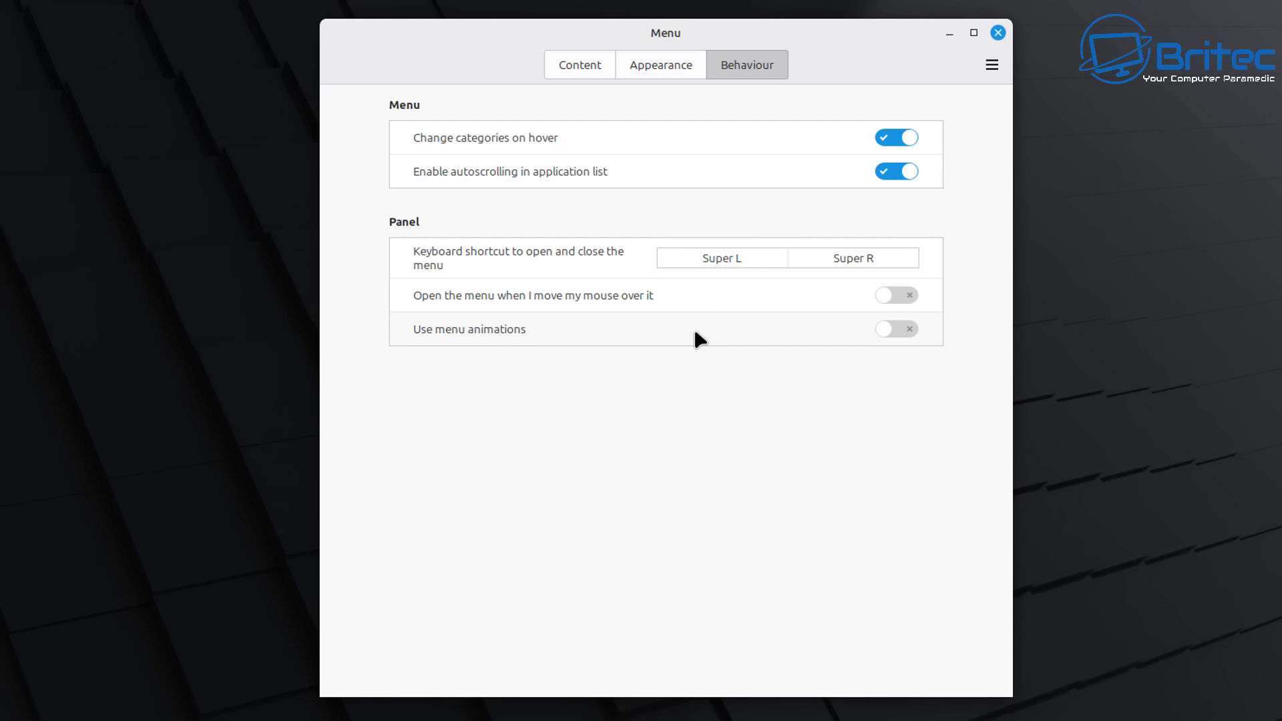
left_click(898, 329)
left_click(898, 330)
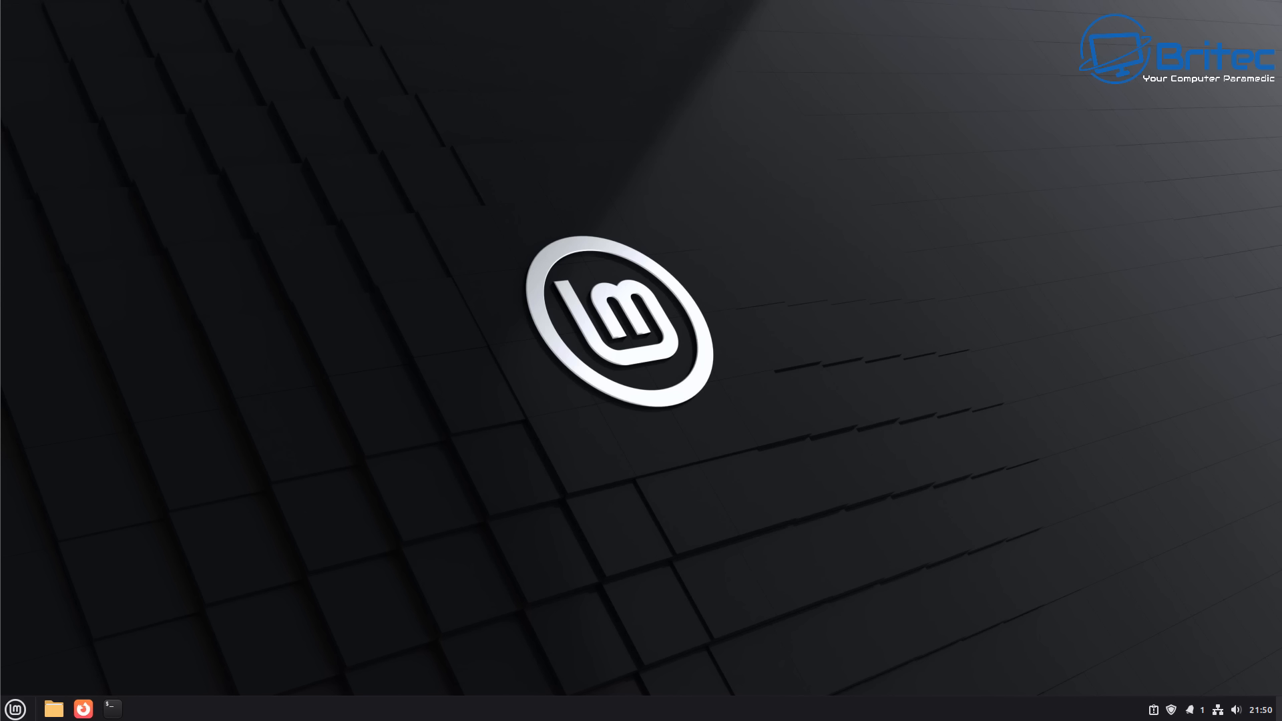
Step: Open the file manager at the Home folder, move its window towards the centre of the desktop and enlarge it
left_click(53, 709)
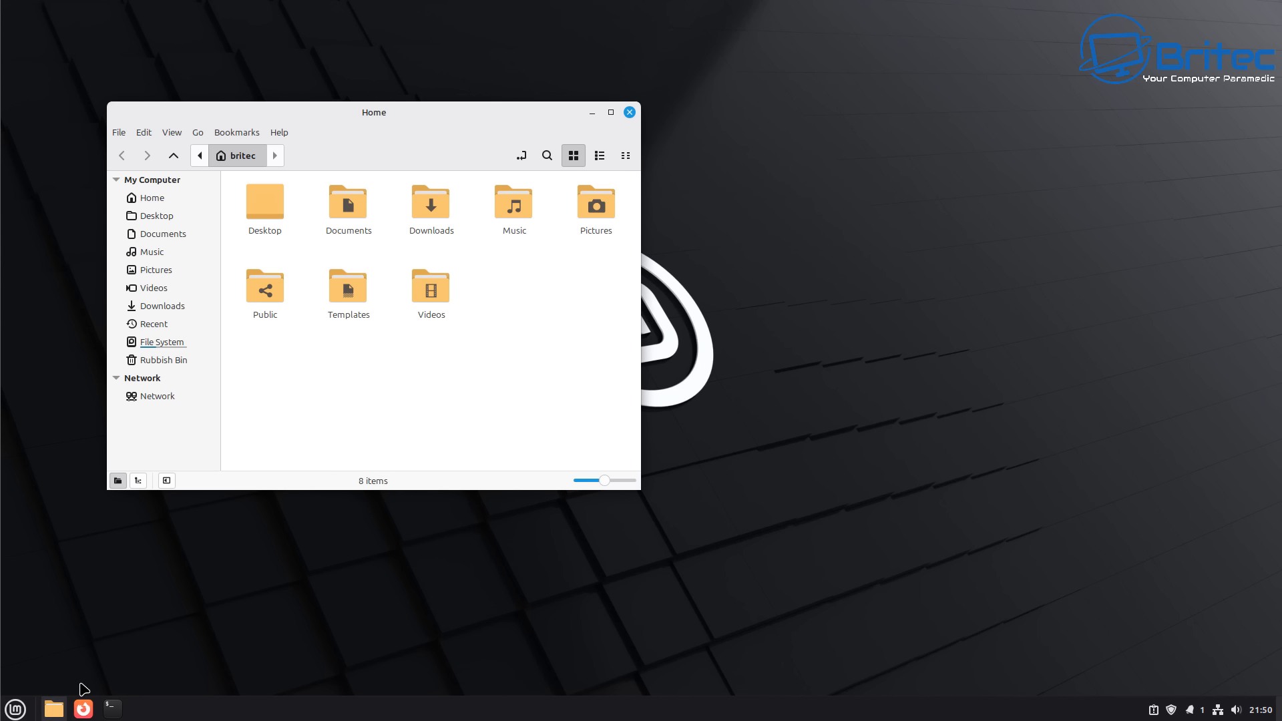
left_click_drag(293, 112, 447, 111)
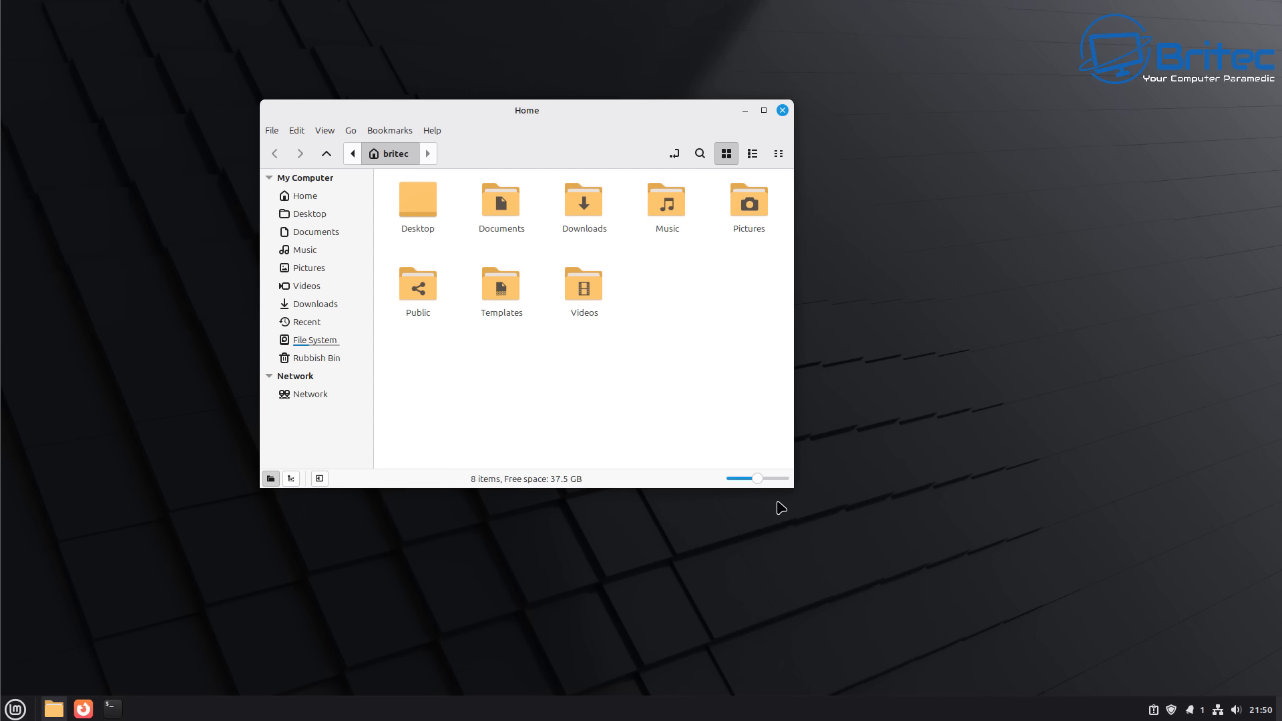
left_click_drag(793, 487, 946, 574)
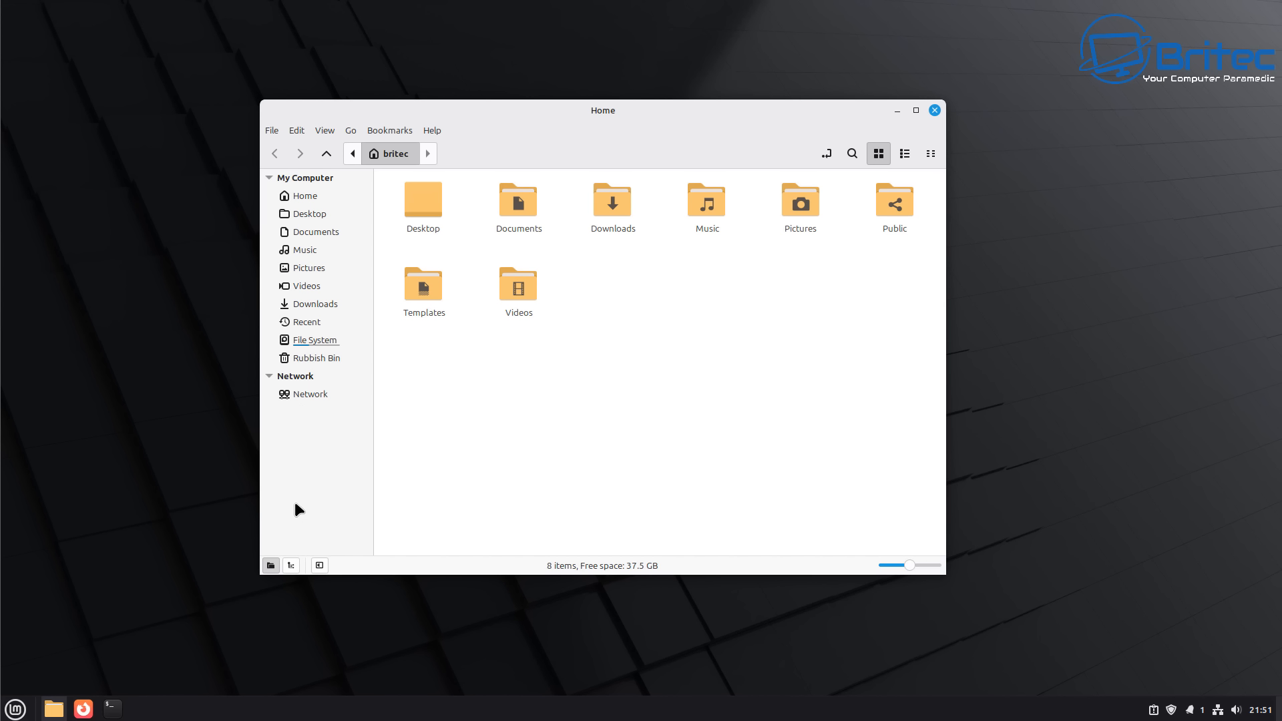
Step: Try the file manager's tree sidebar, return to the places sidebar, and hide and show the sidebar
left_click(291, 566)
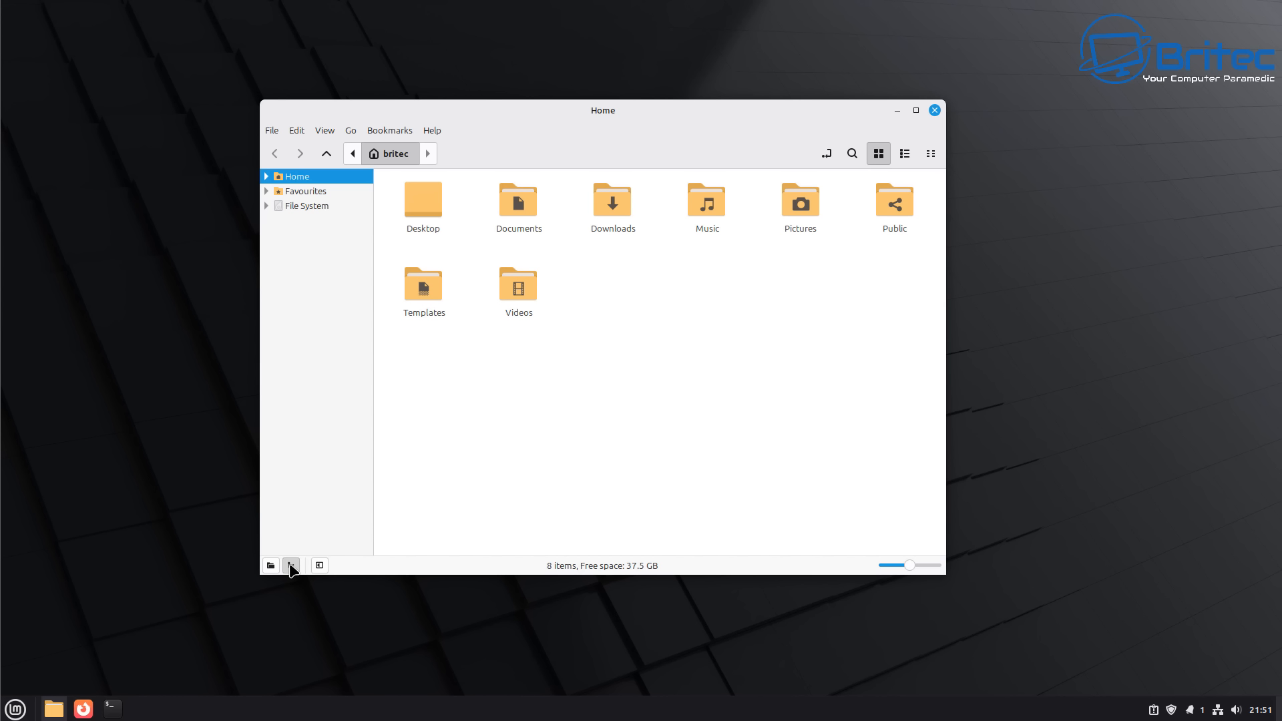
left_click(270, 565)
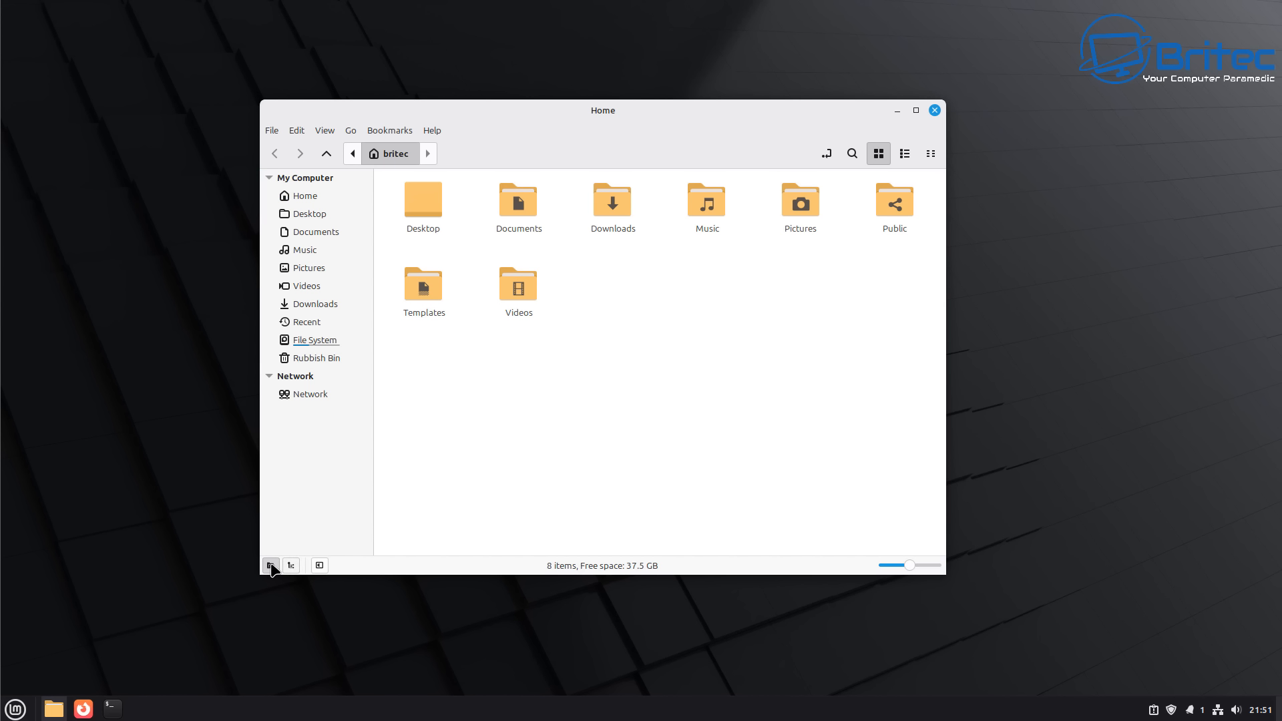
left_click(320, 566)
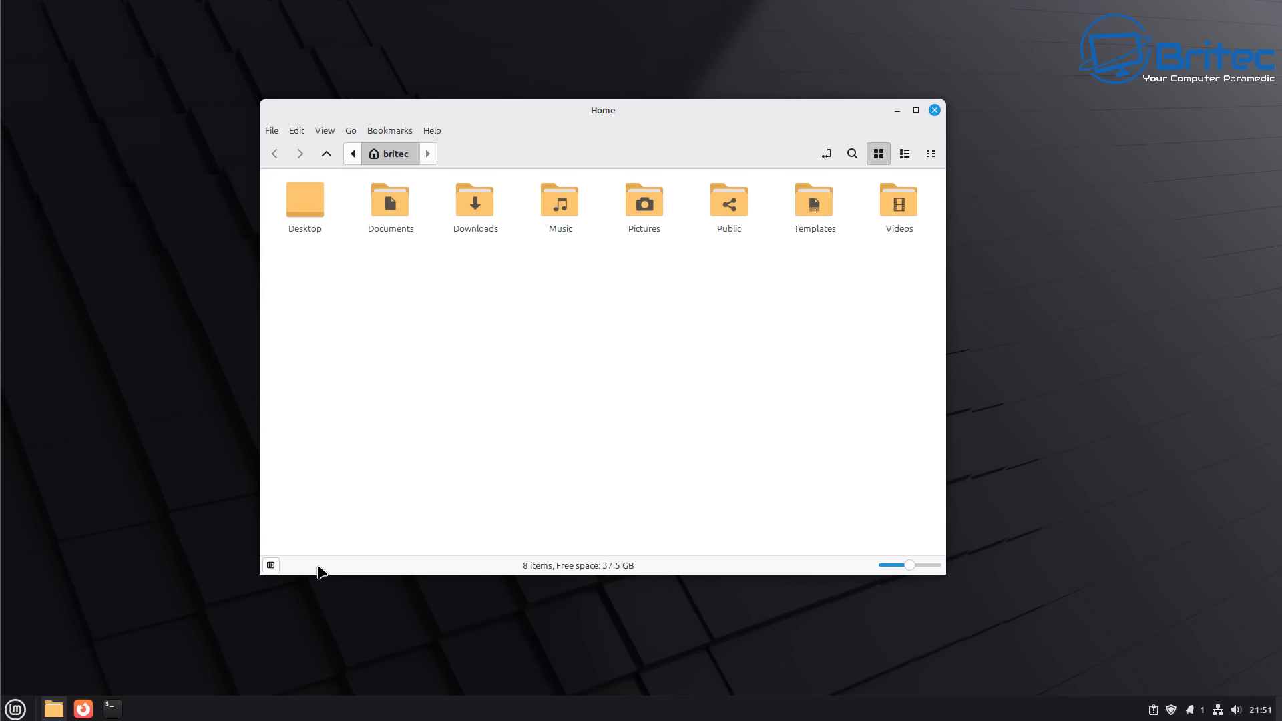
left_click(272, 565)
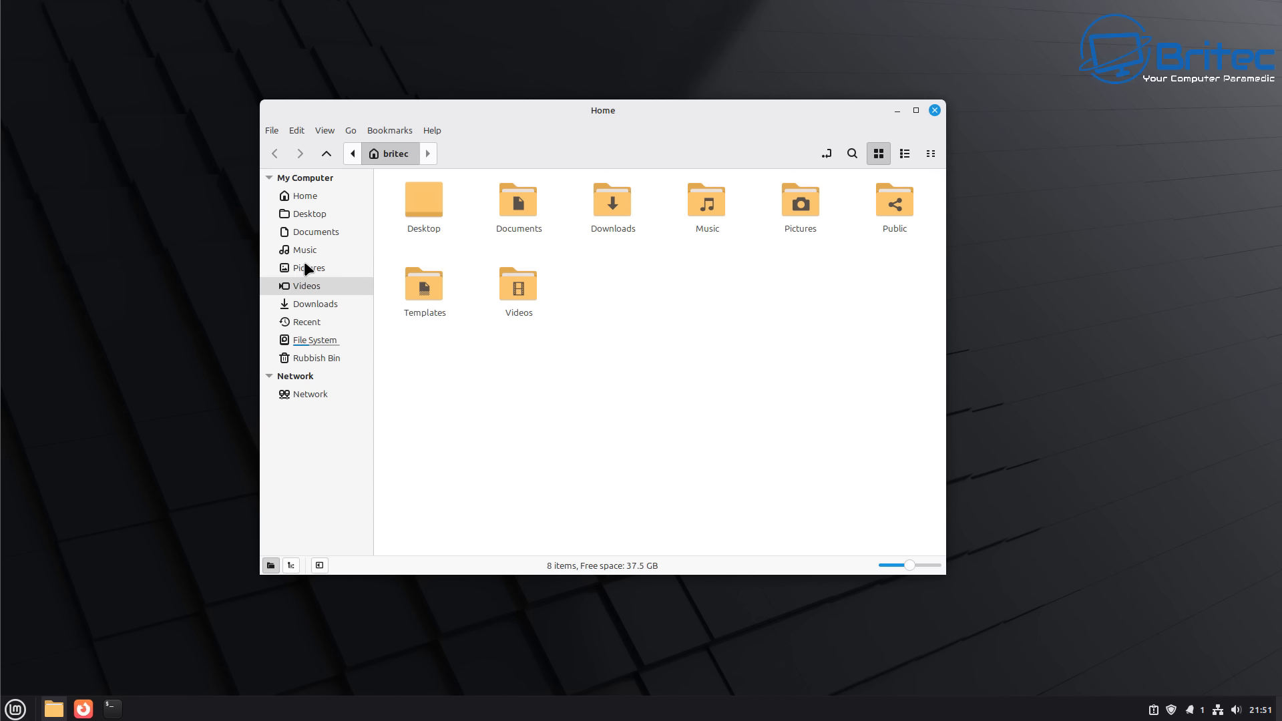
Step: Try the list view for the Home folder, return to icon view, and open the file manager's preferences
left_click(905, 155)
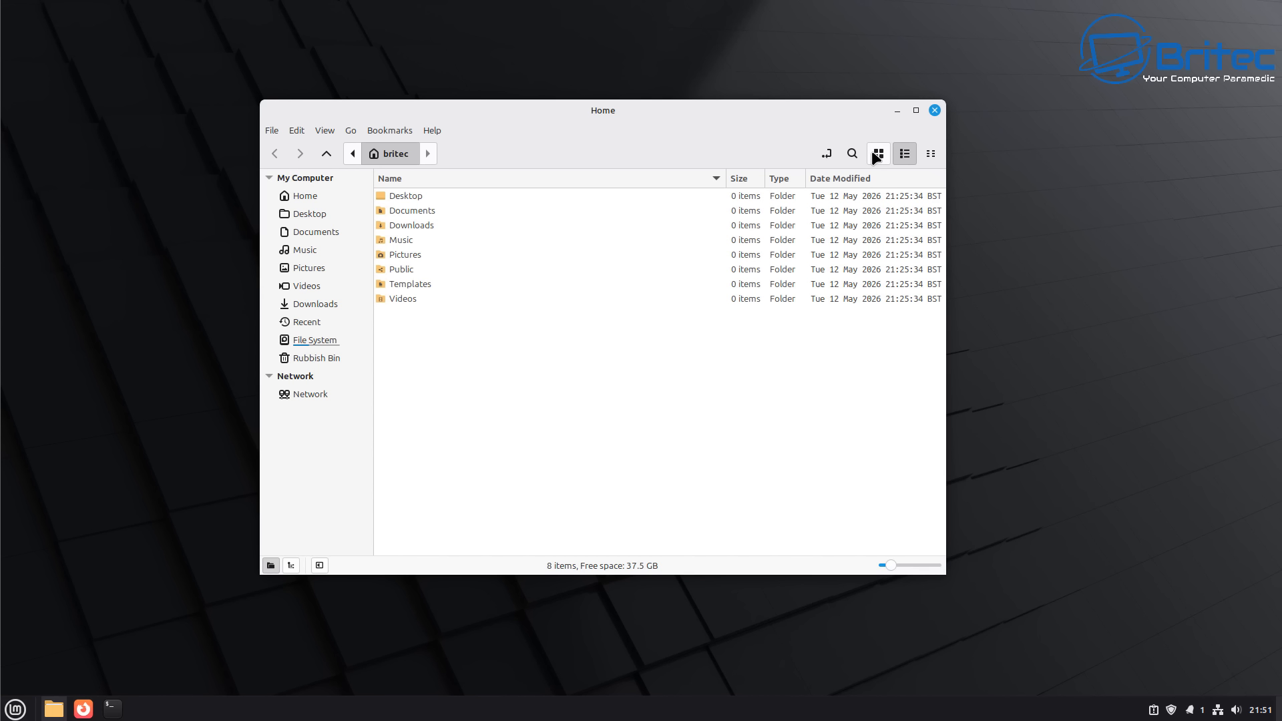
left_click(877, 156)
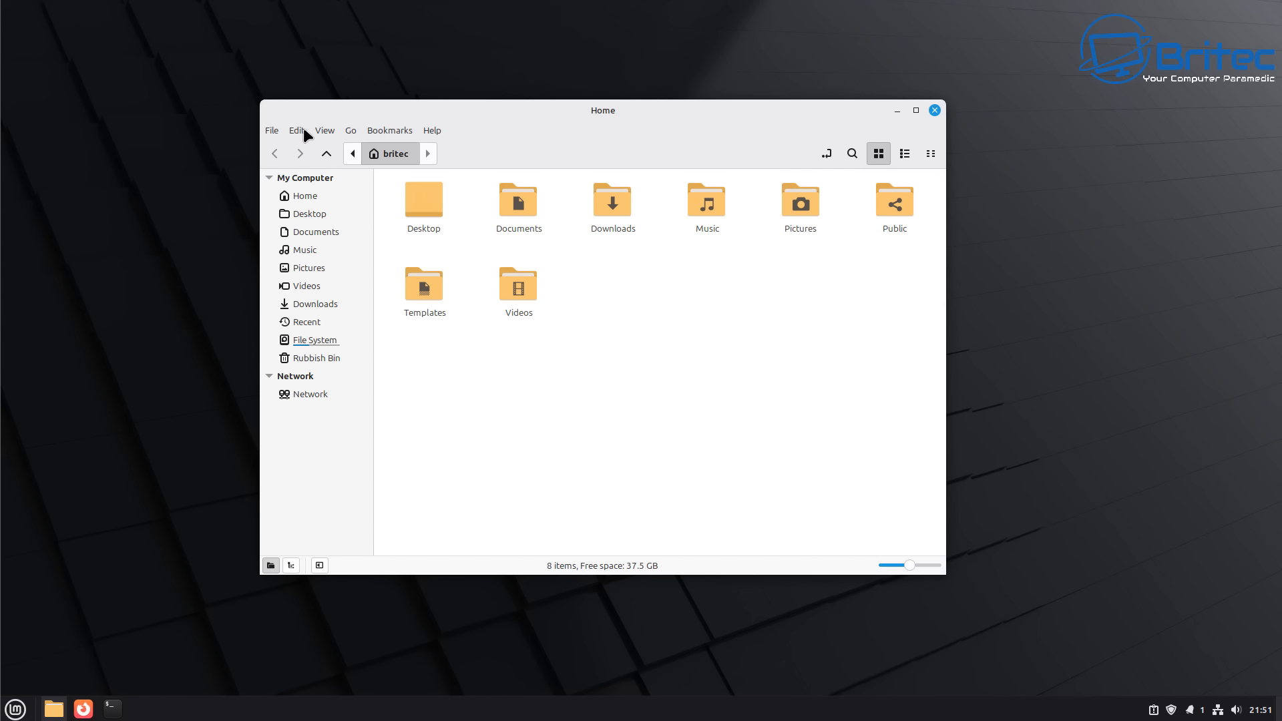
left_click(390, 131)
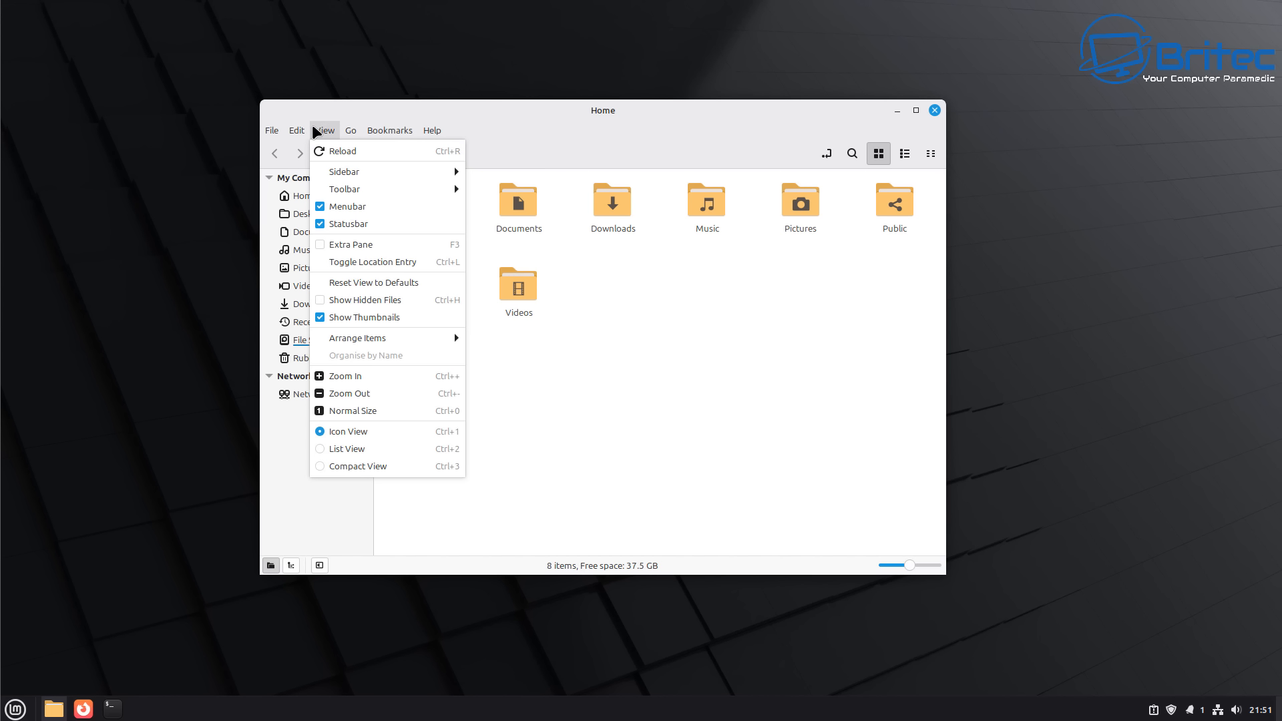
mouse_move(291, 131)
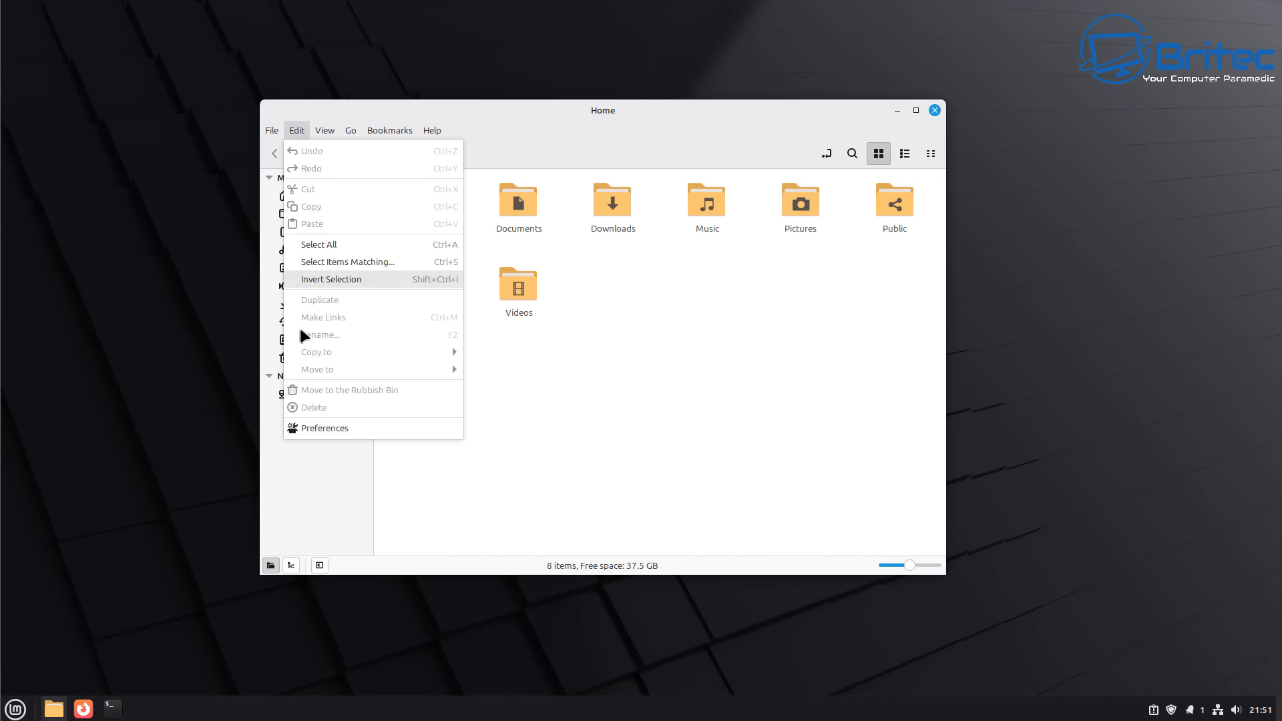
left_click(323, 428)
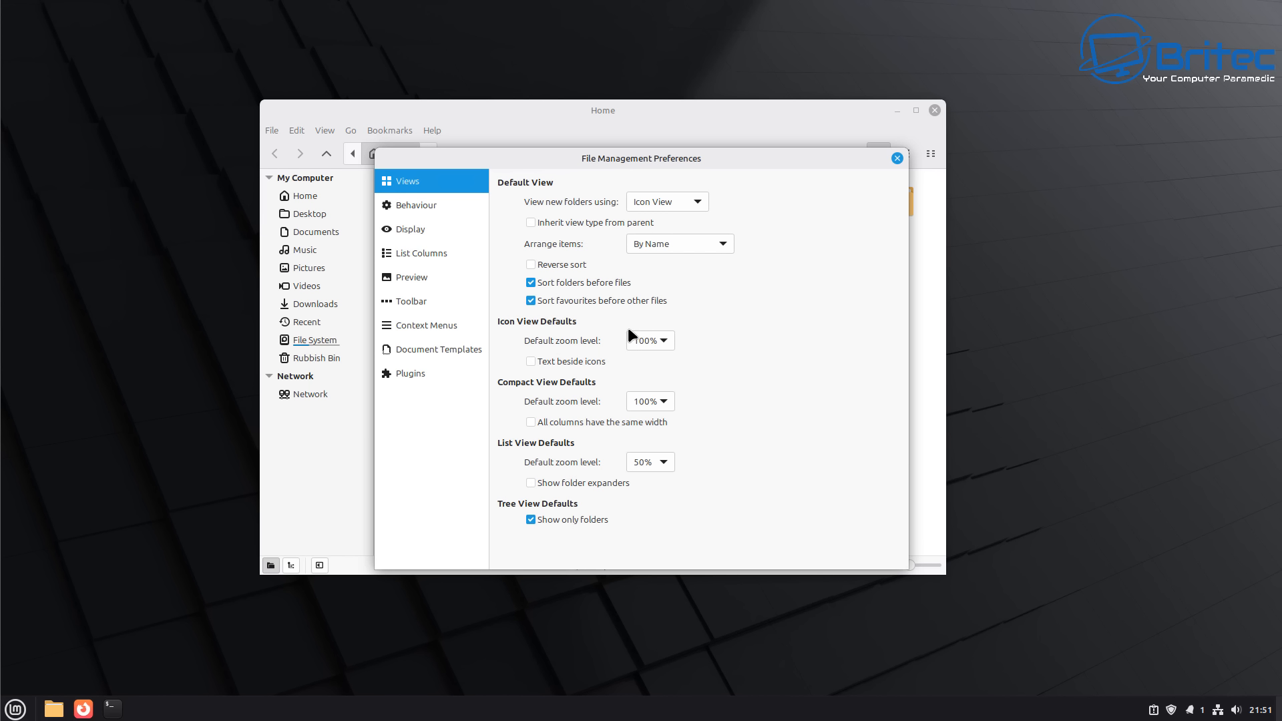
Step: Examine the file manager's preferences for behaviour, display, list columns, preview, toolbar, context menus, document templates and plugins, and close them
left_click(414, 205)
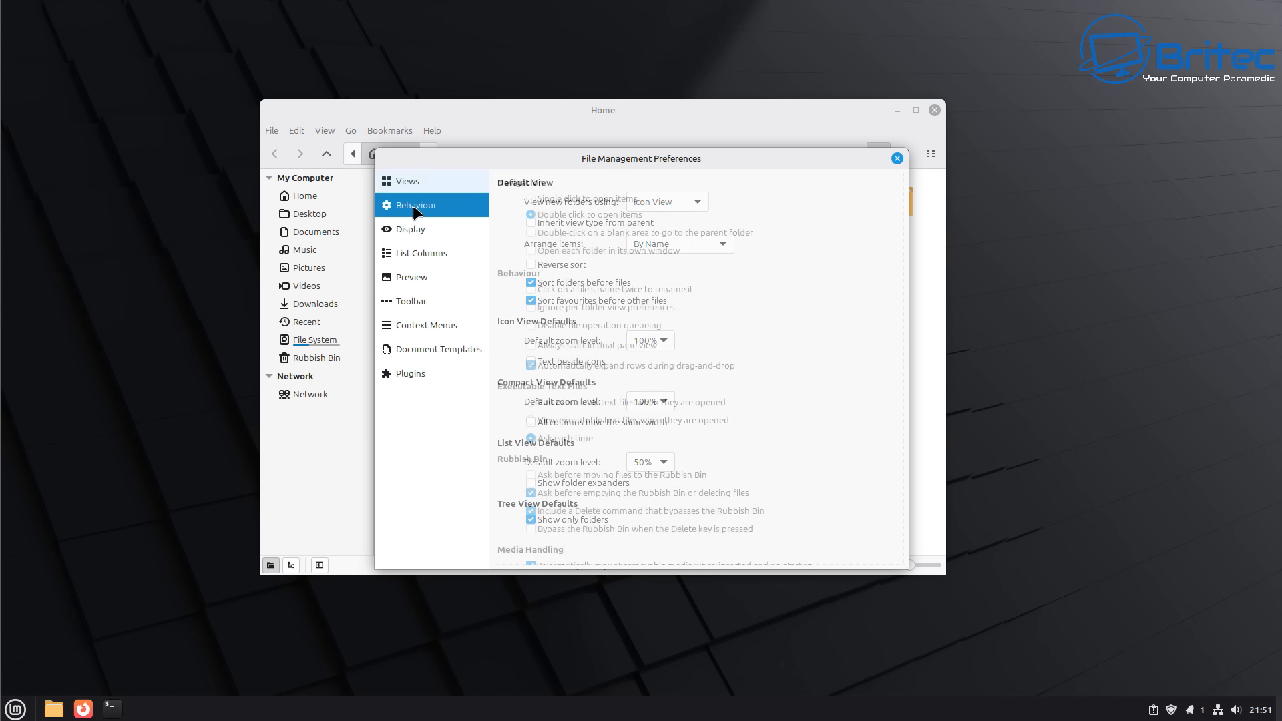
left_click(401, 234)
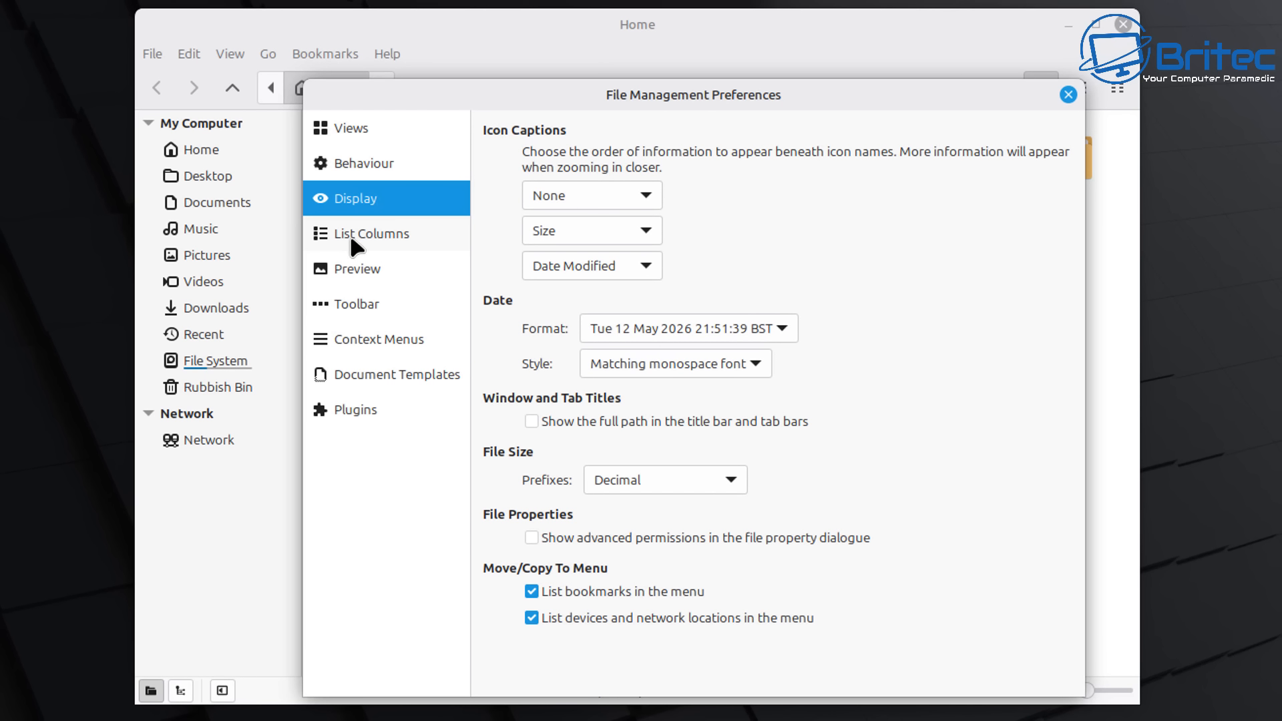
left_click(351, 235)
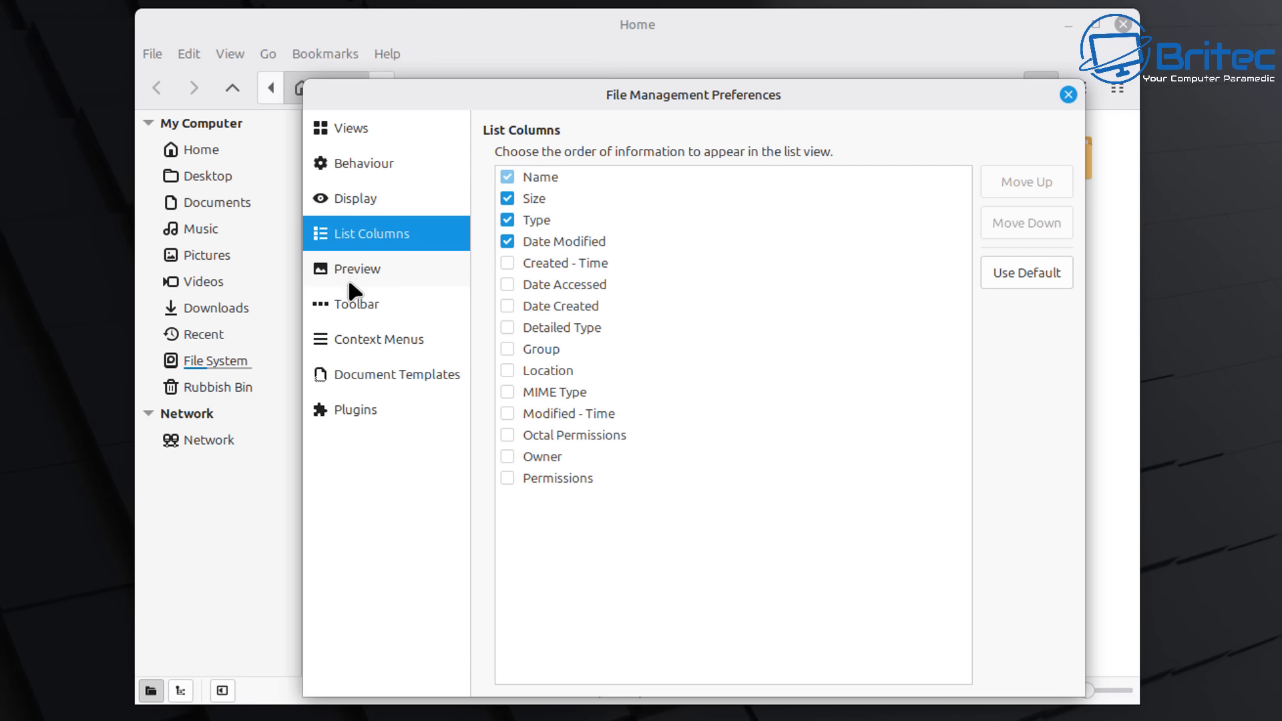
left_click(348, 278)
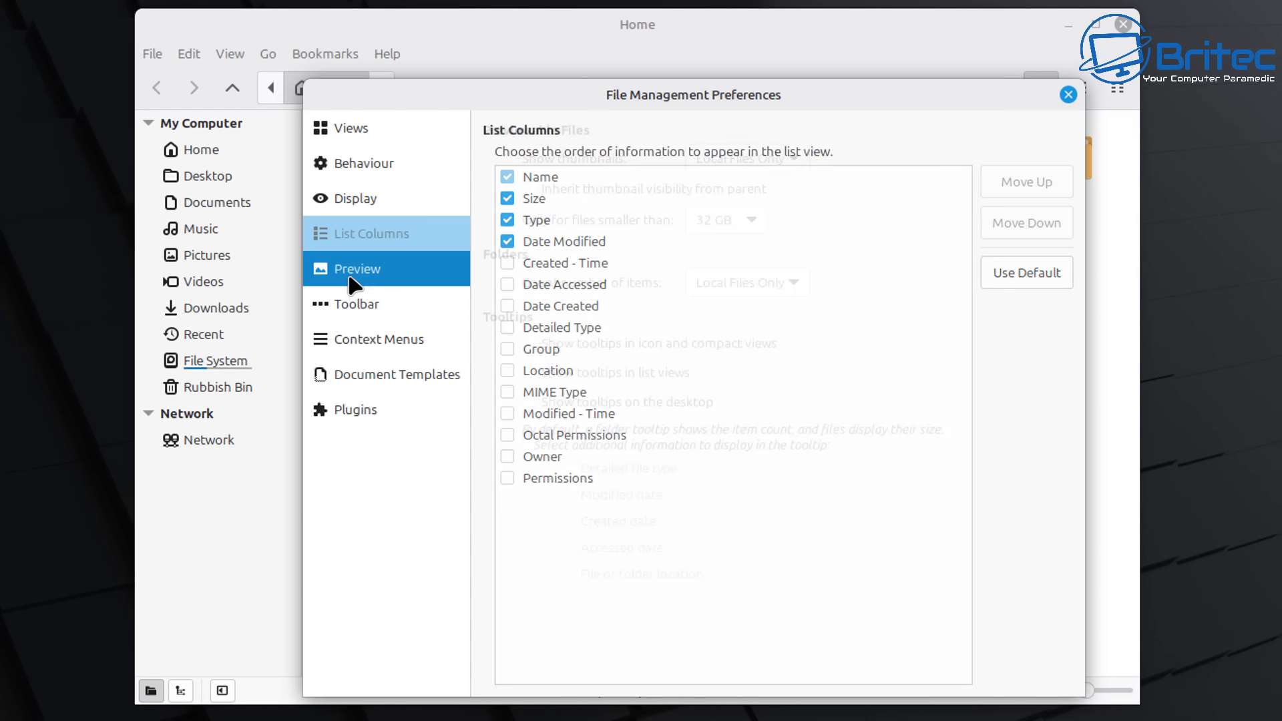
left_click(354, 314)
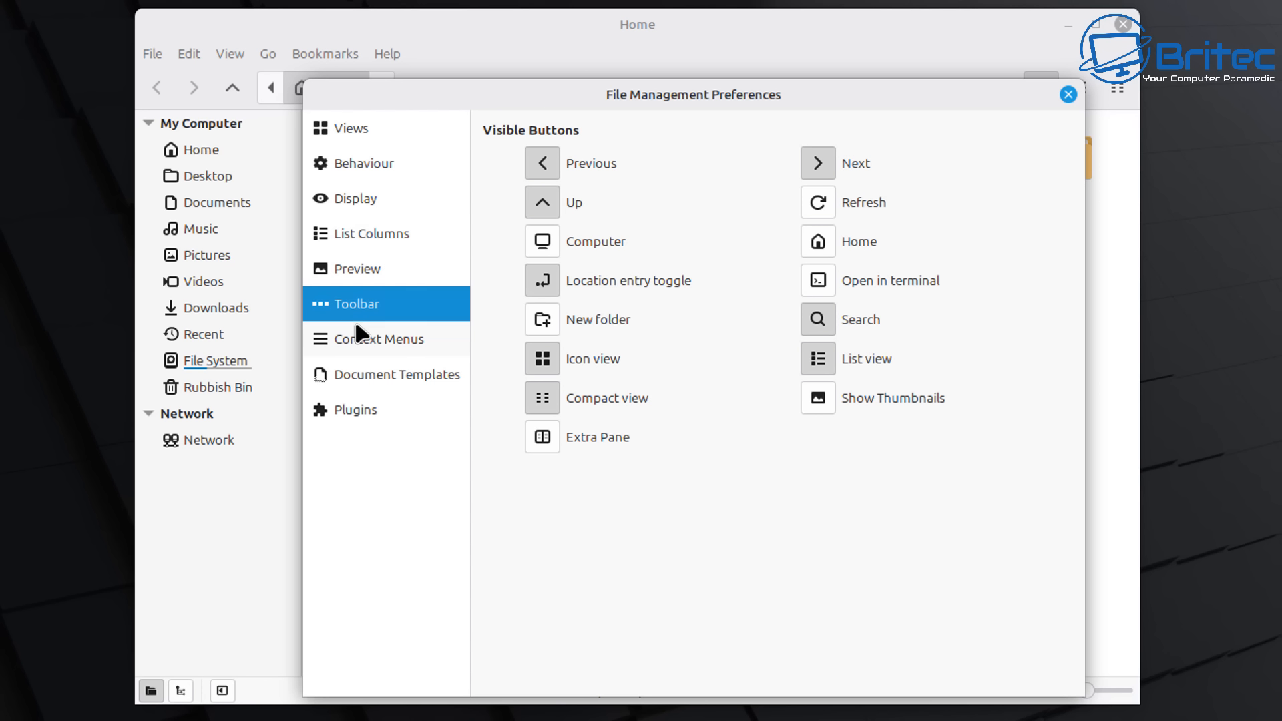
left_click(359, 348)
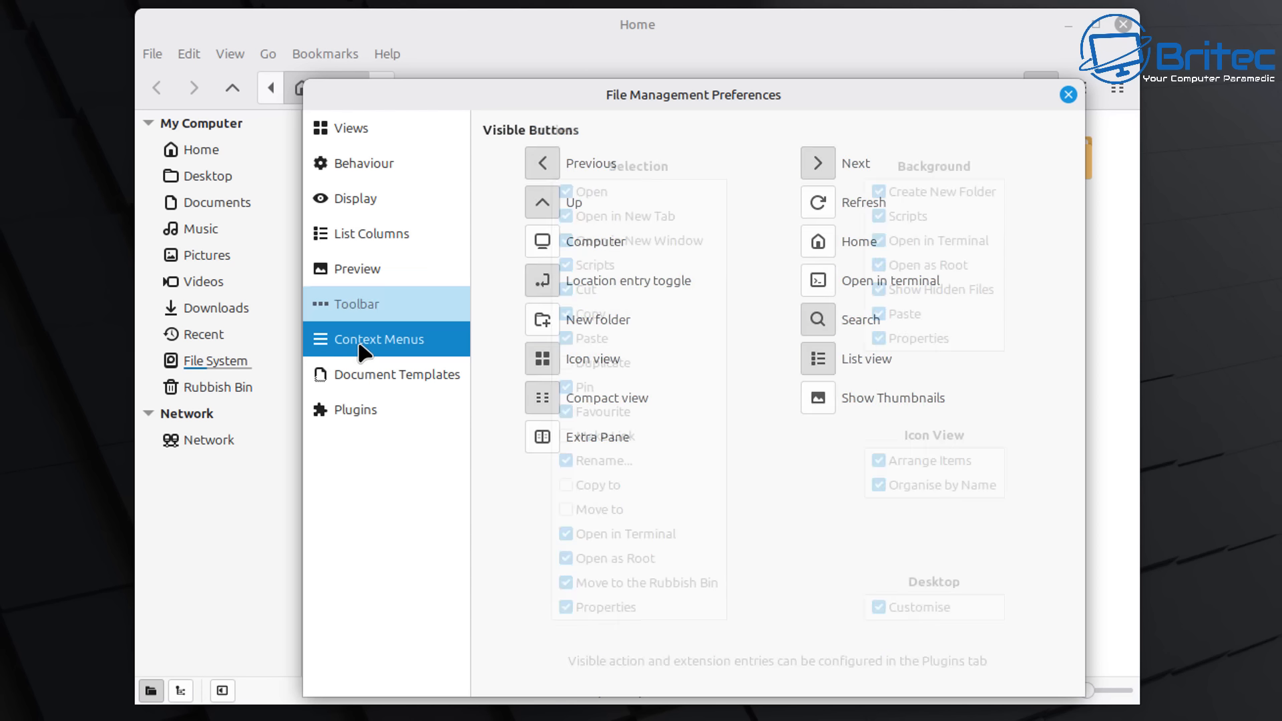
left_click(387, 382)
left_click(368, 412)
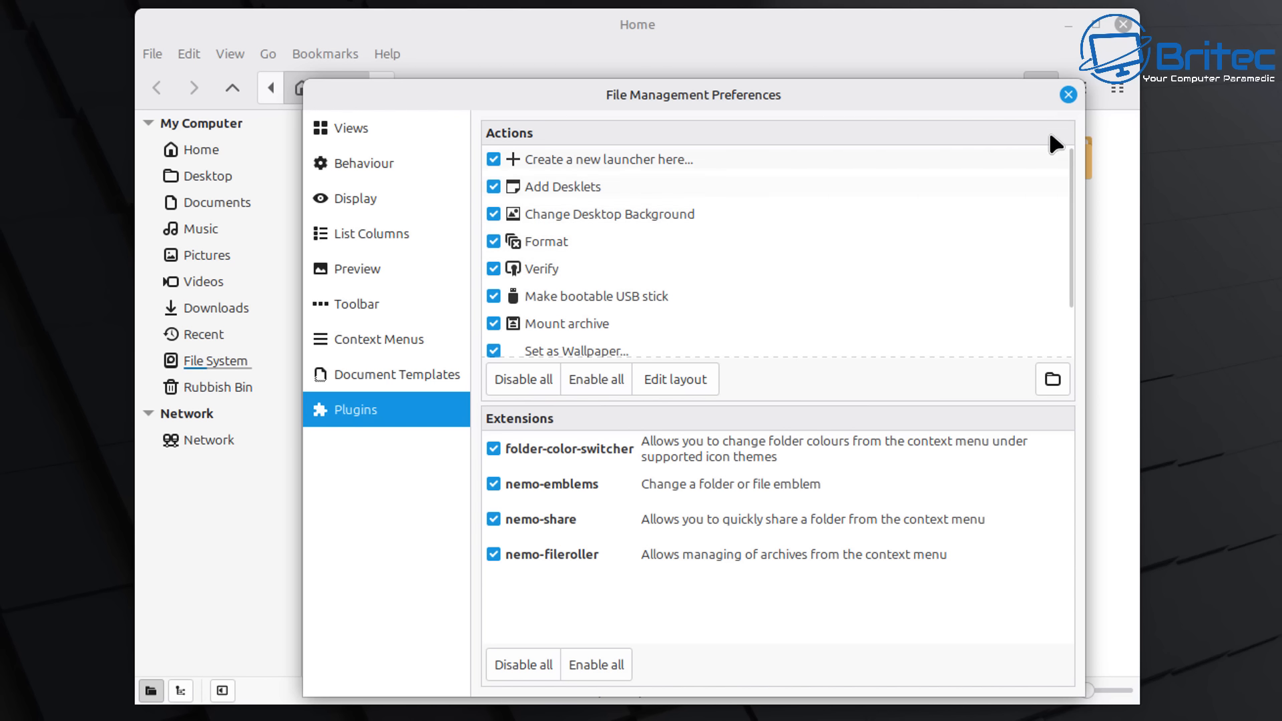
left_click(1068, 94)
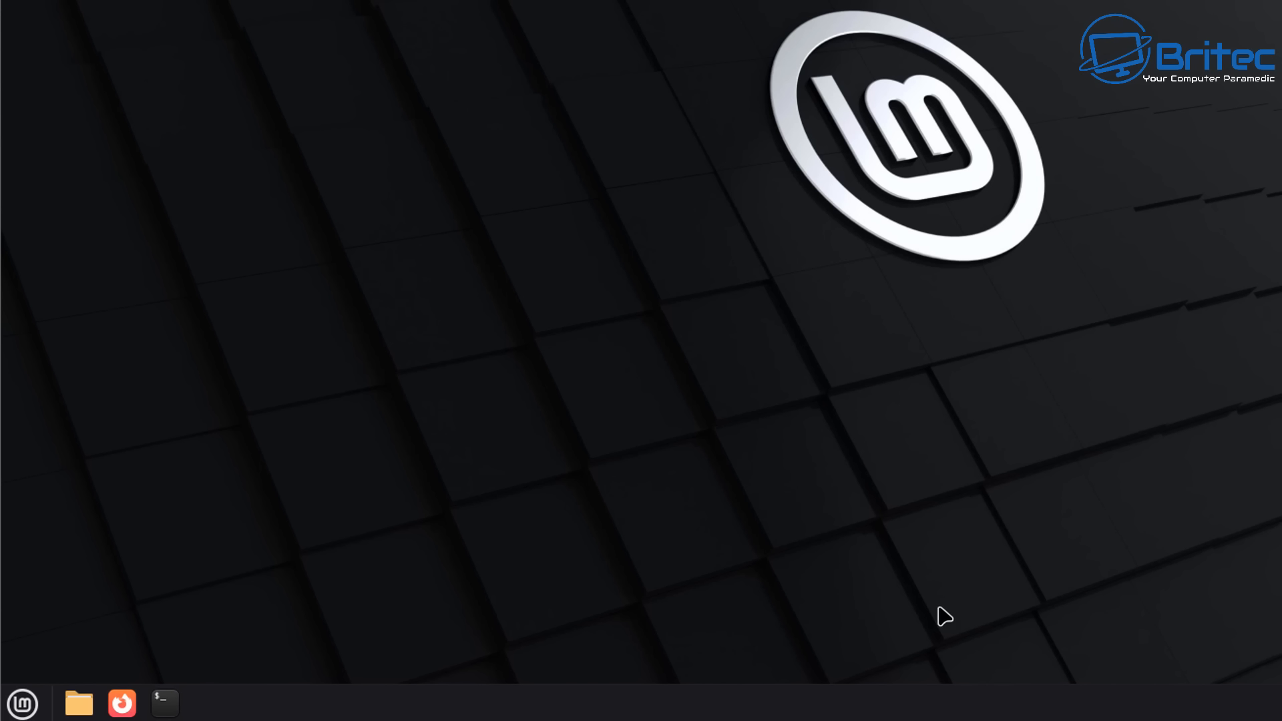
Step: Open System Settings, examine the Themes options for style, appearance and colour, and return to the settings overview
left_click(26, 705)
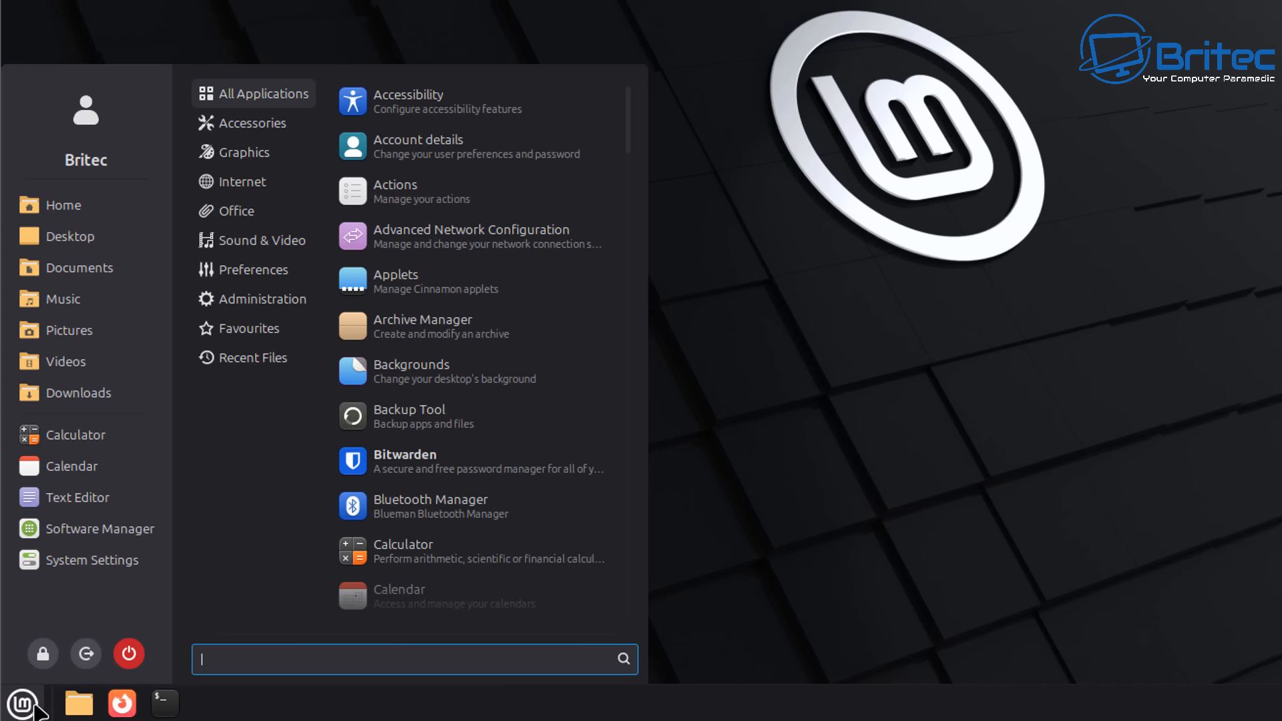
left_click(27, 566)
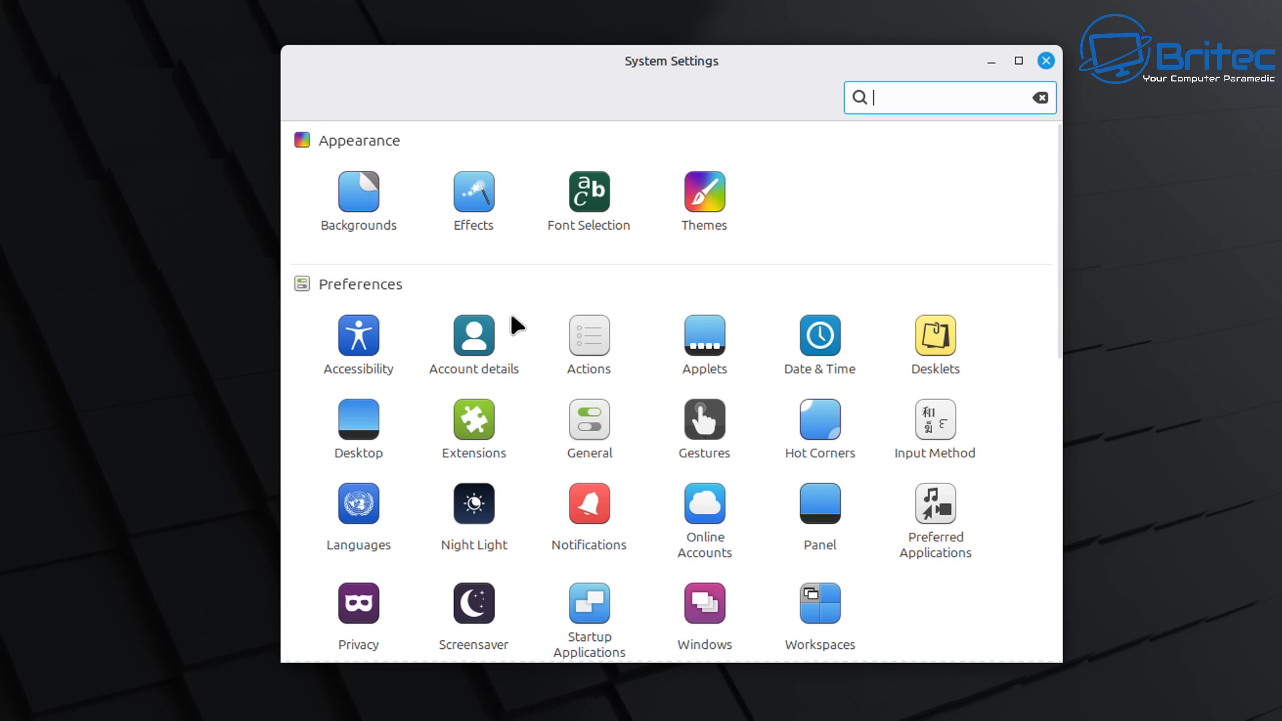
left_click(704, 201)
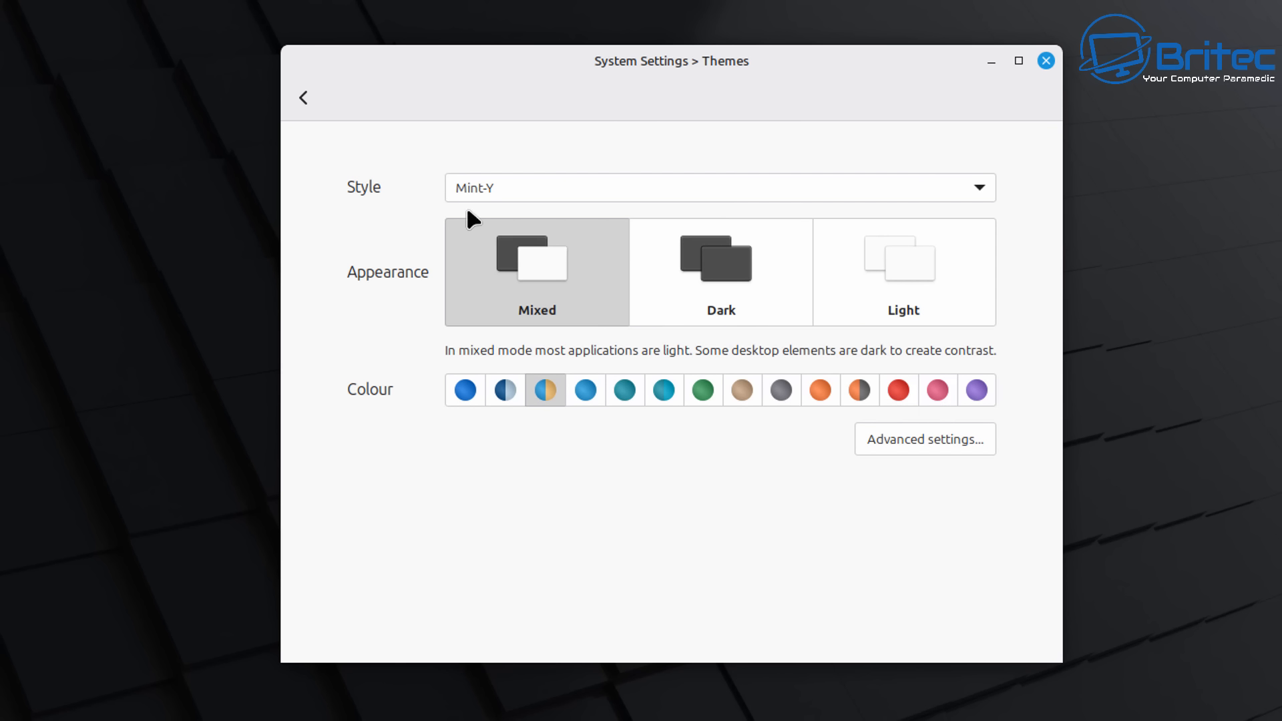
left_click(537, 194)
left_click(537, 194)
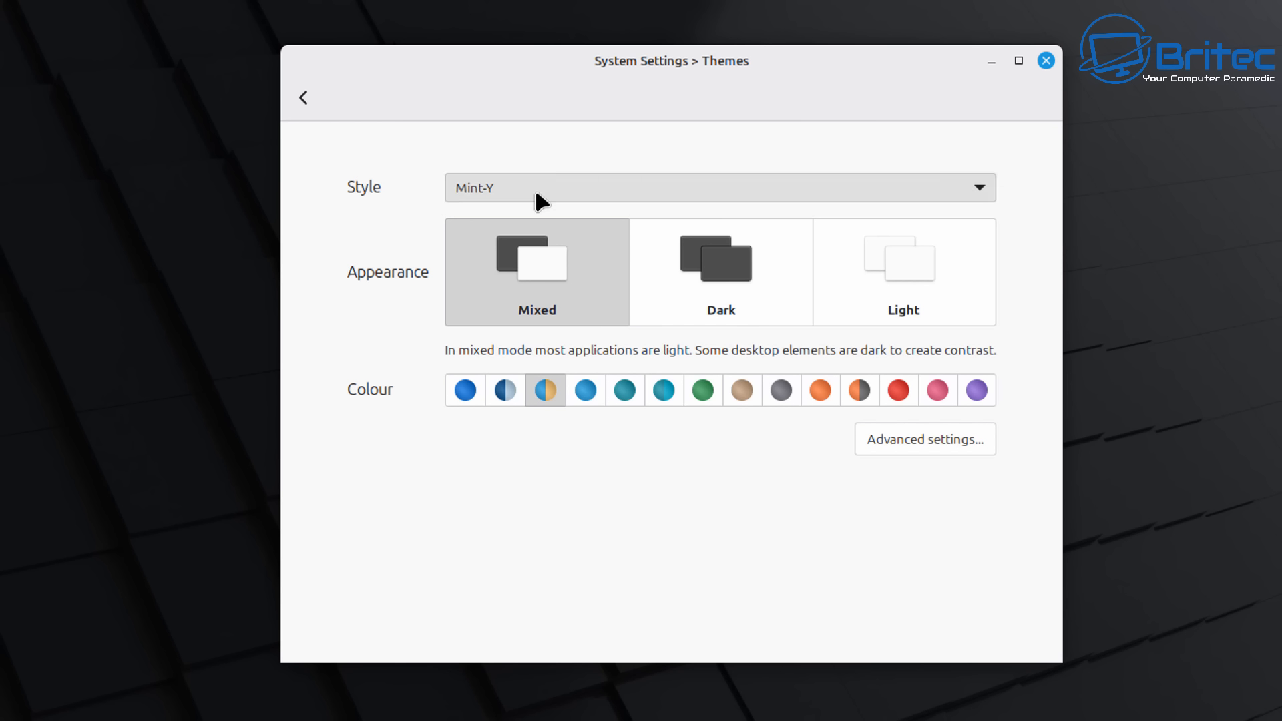
left_click(304, 98)
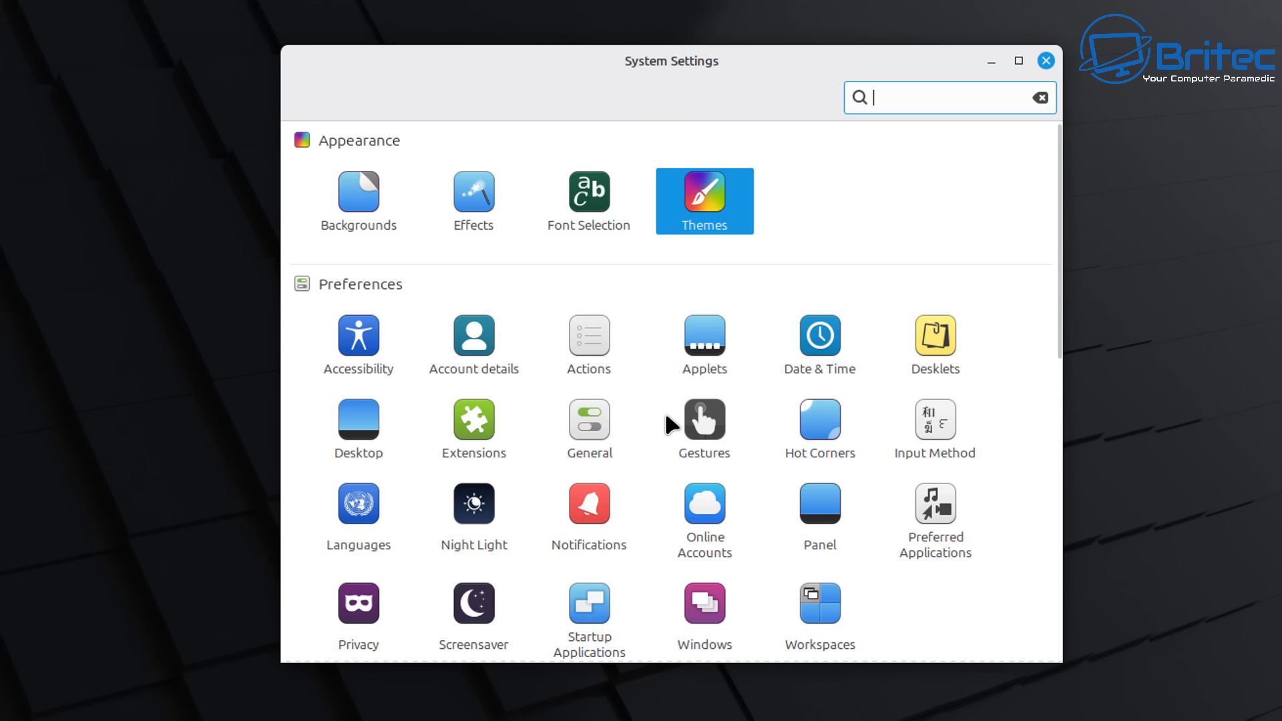
Step: Browse the downloadable applets, reopen the Applets settings from the panel, and install the Weather applet
left_click(698, 337)
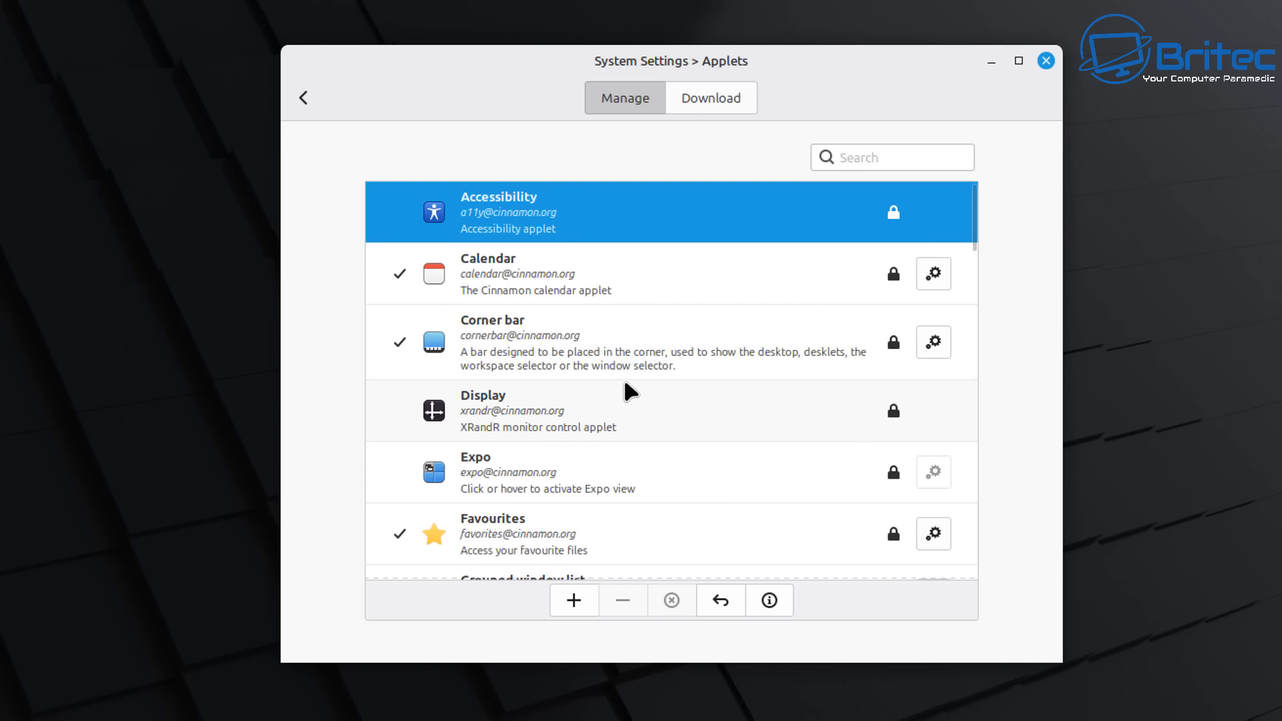
left_click(715, 99)
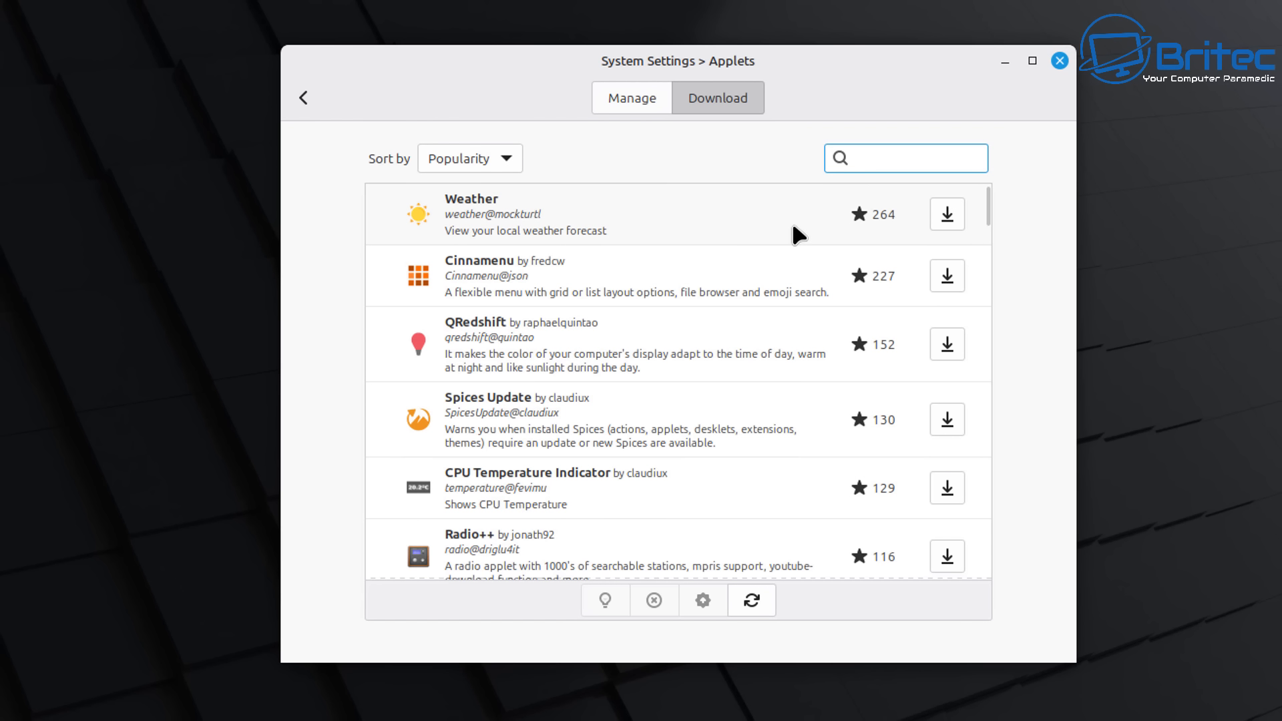
right_click(476, 720)
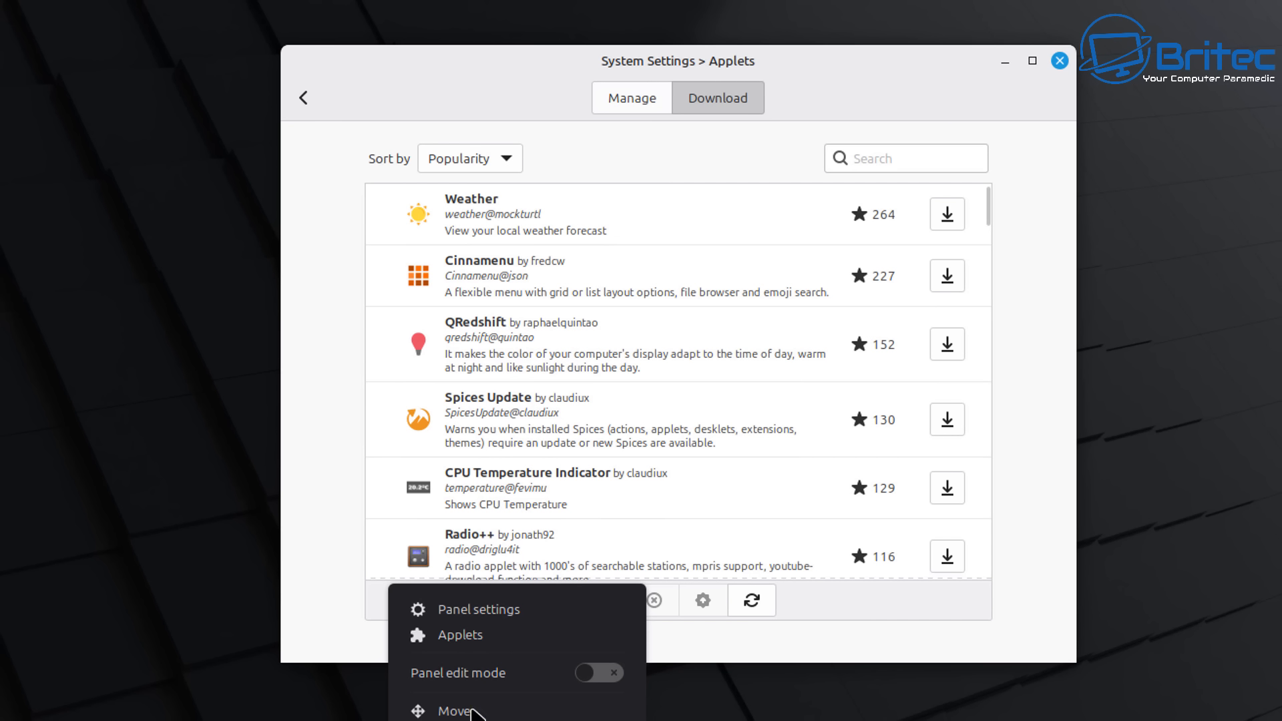
left_click(478, 633)
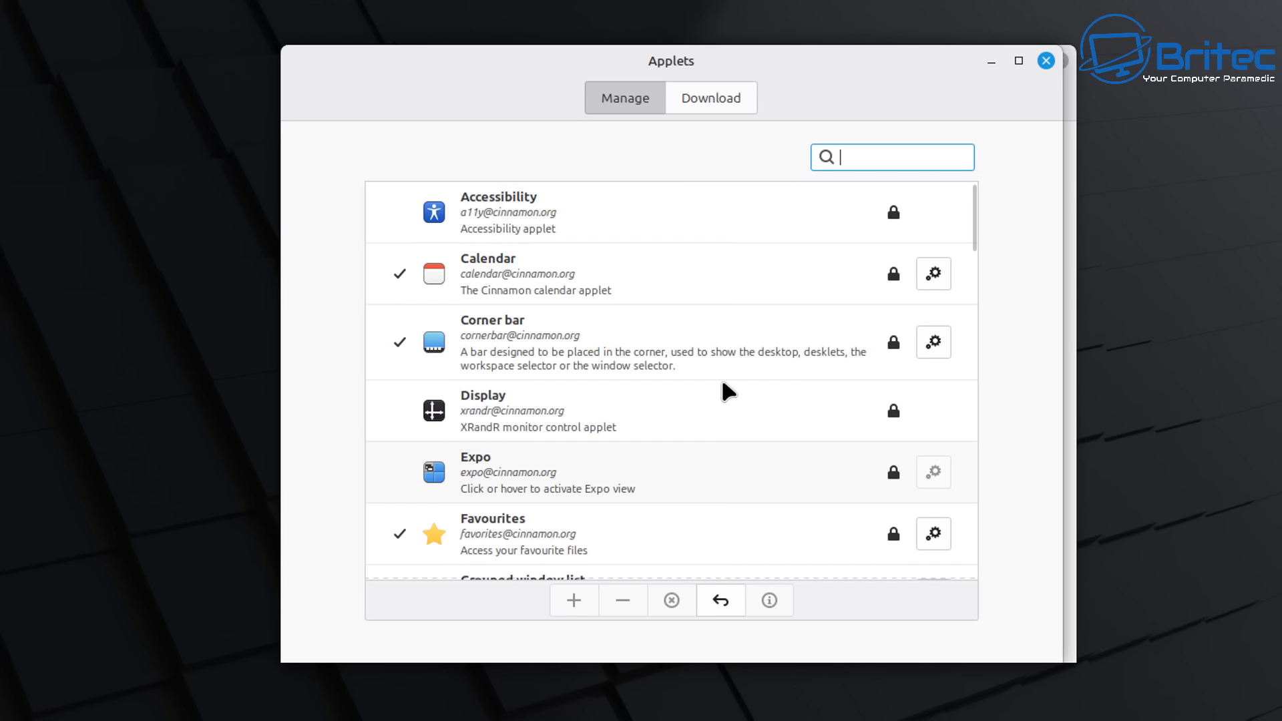
left_click(714, 100)
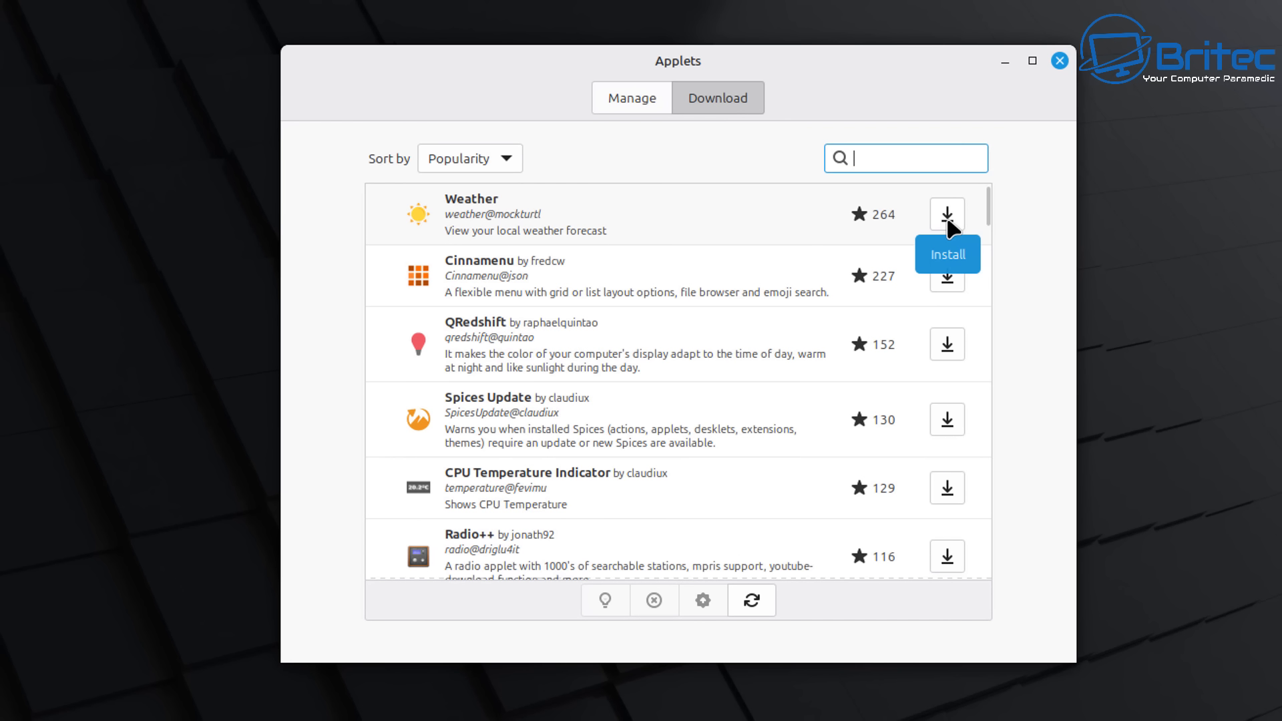
left_click(948, 221)
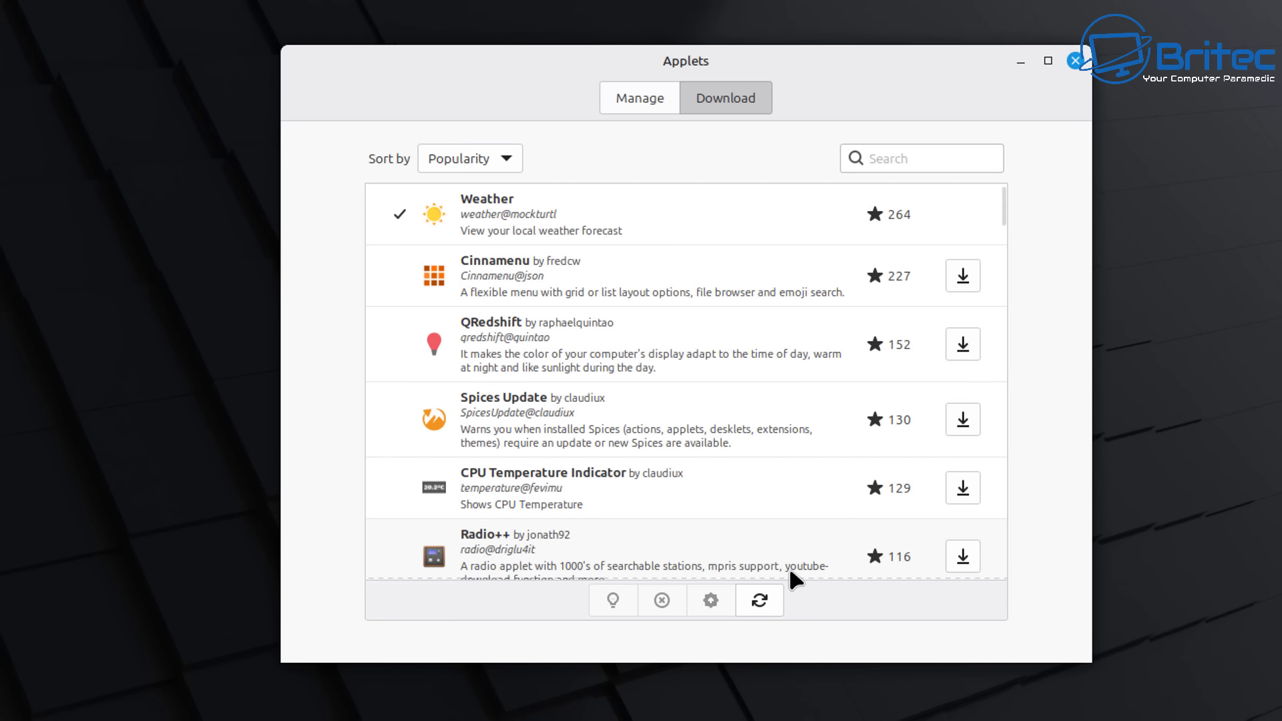
Step: Manage the installed Weather applet, trying its removal from the panel and adding it again
left_click(575, 209)
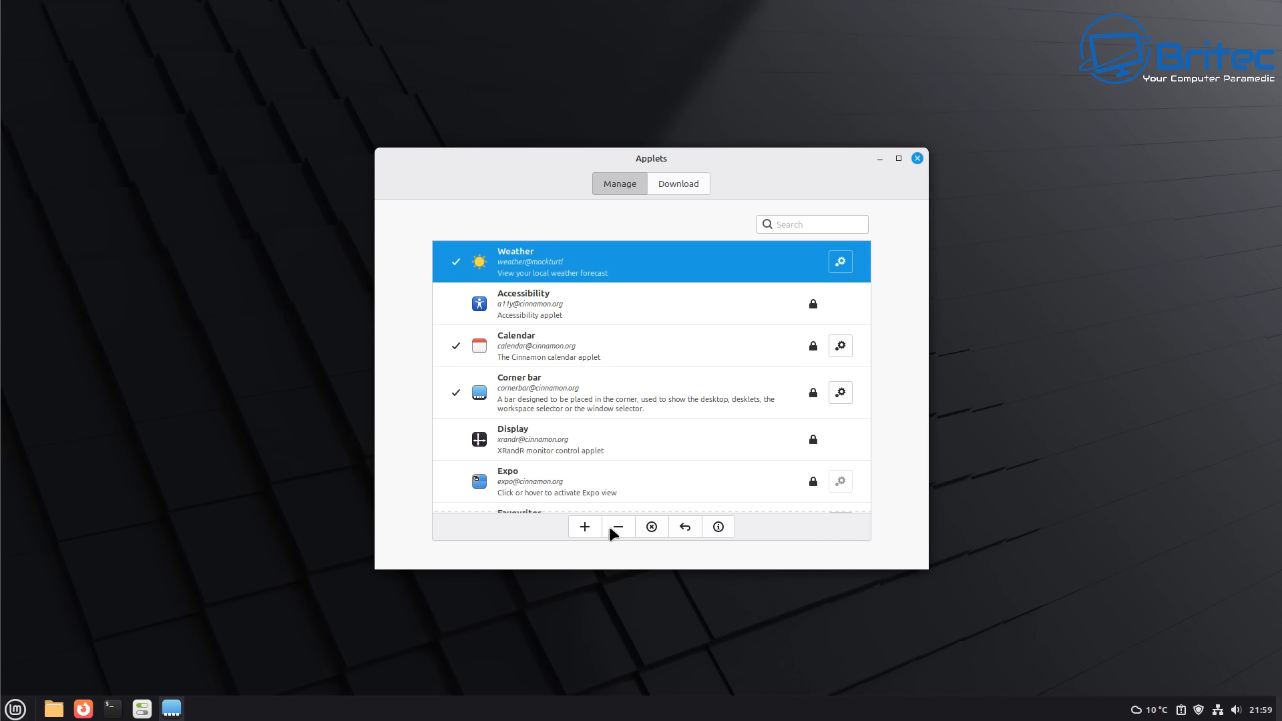
left_click(613, 529)
left_click(585, 529)
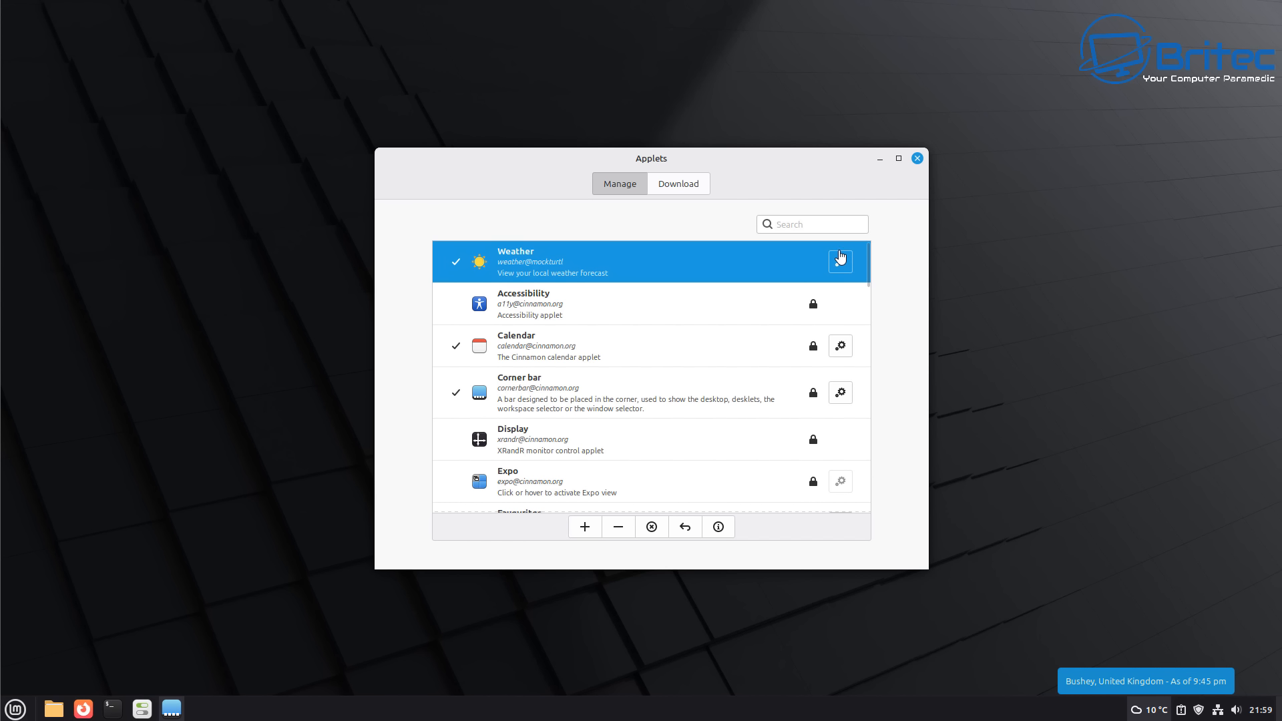
Step: Open the Weather applet's settings, move the window to the centre of the desktop, and keep Open-Meteo as the data service
left_click(841, 261)
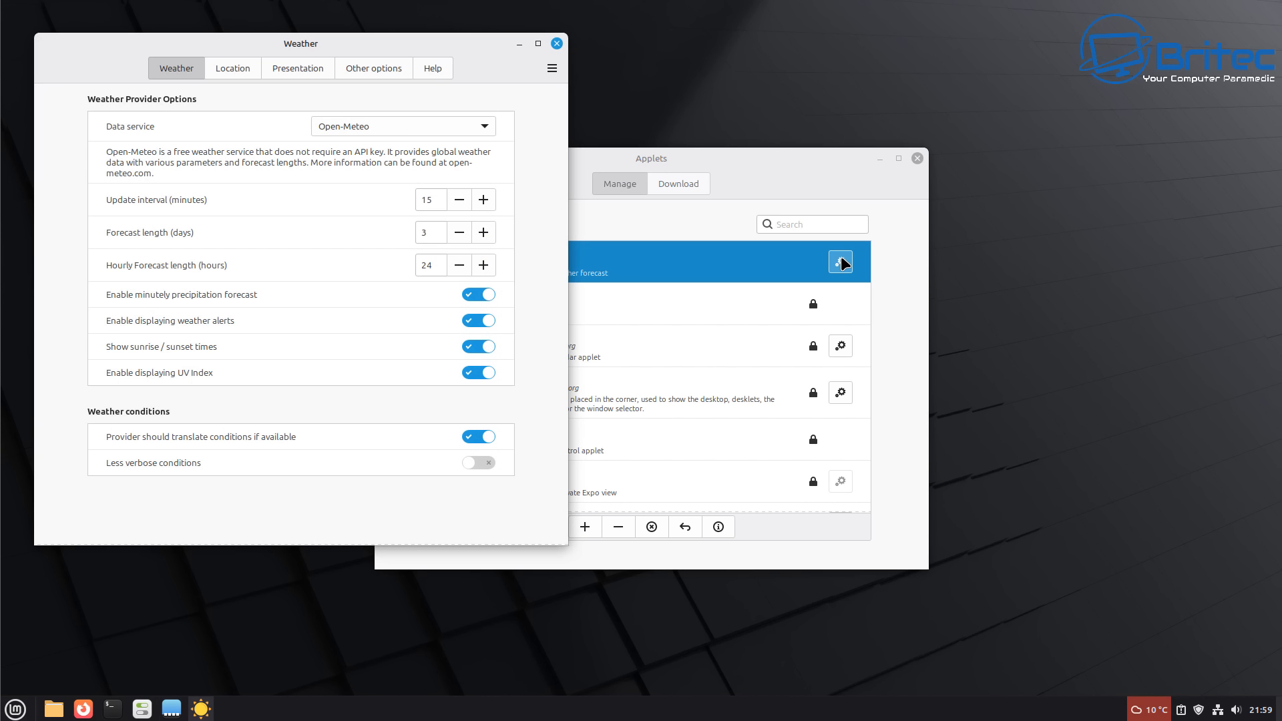
left_click_drag(323, 57, 675, 102)
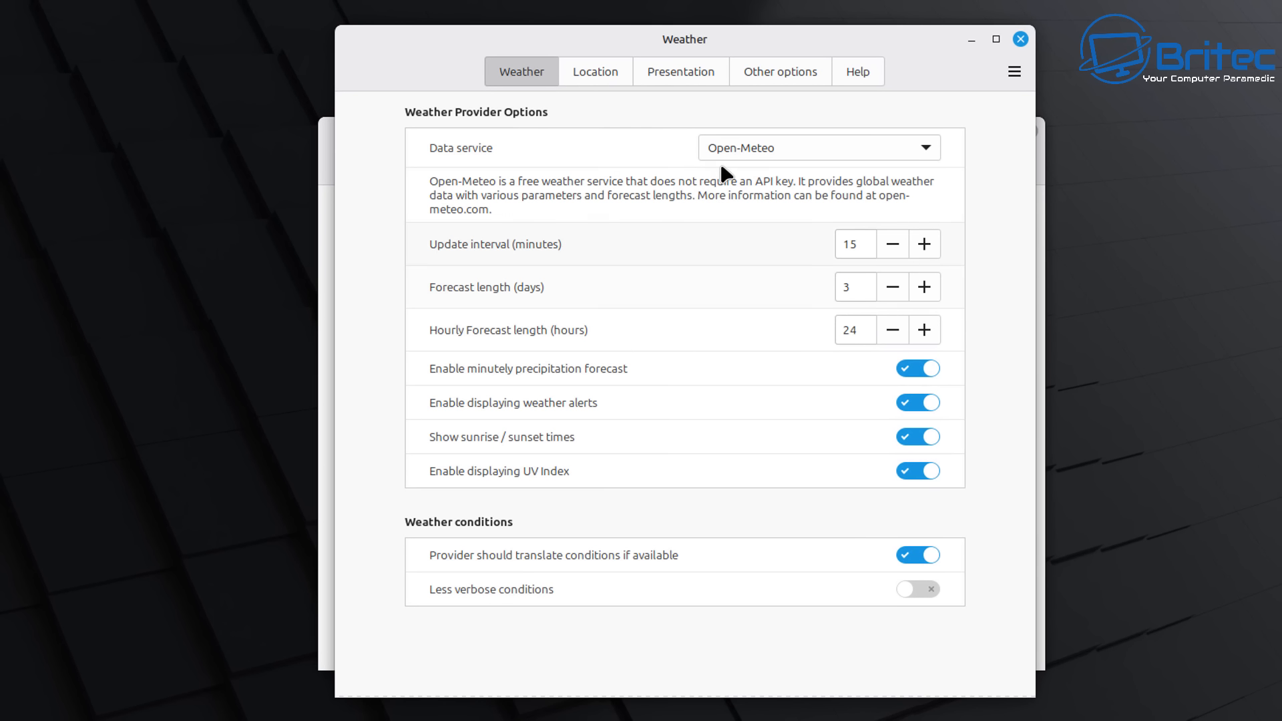
left_click(841, 149)
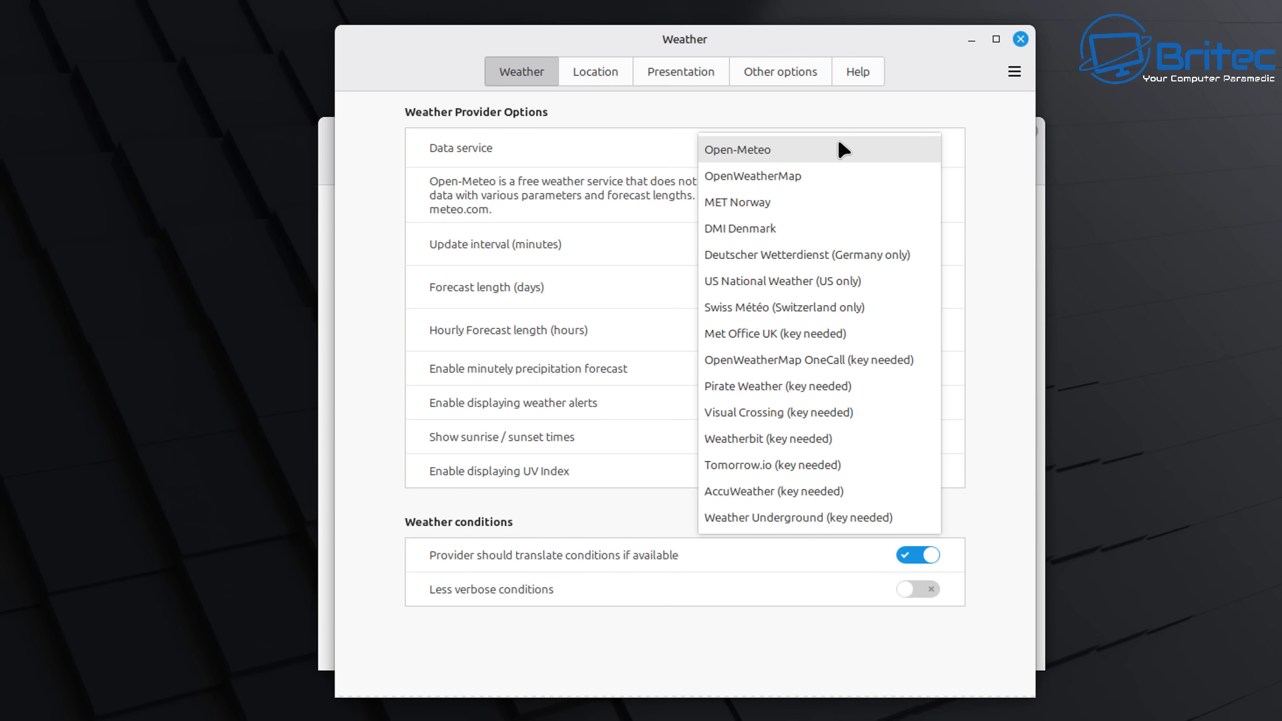
left_click(842, 150)
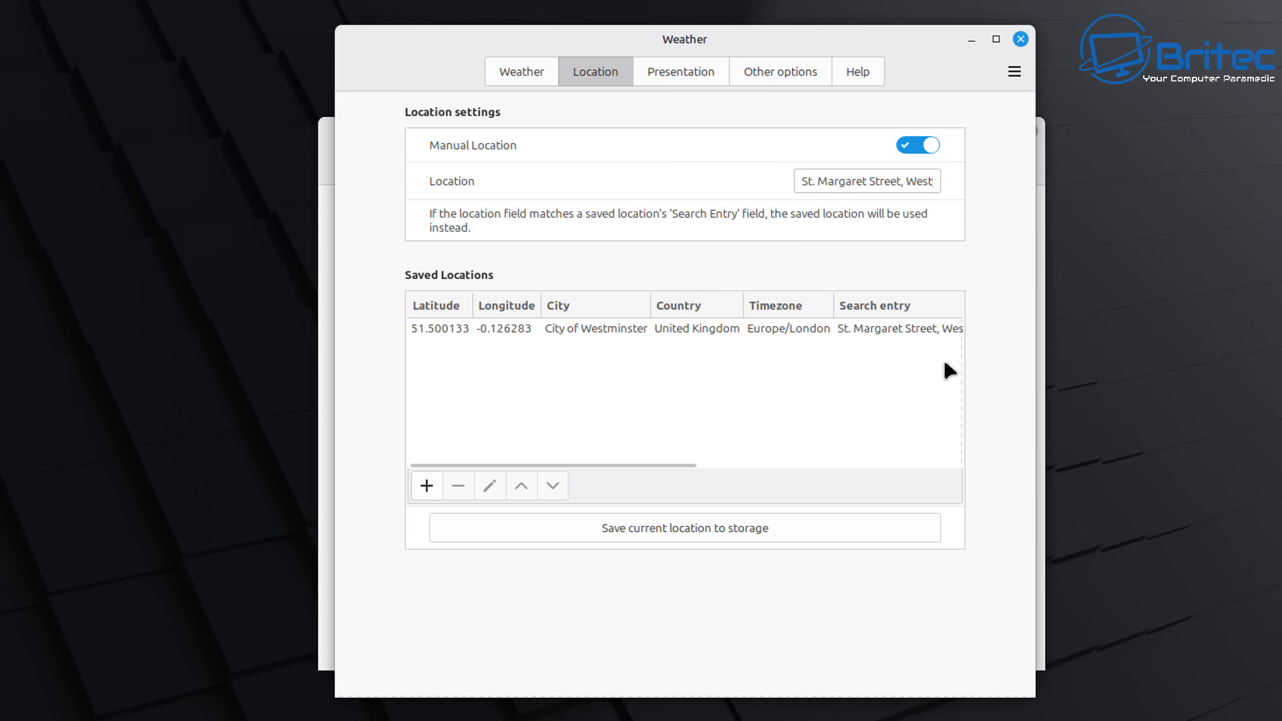
Step: Turn on the 24-hour time format in the Weather applet's presentation options, and view its forecast popup from the panel
left_click(678, 74)
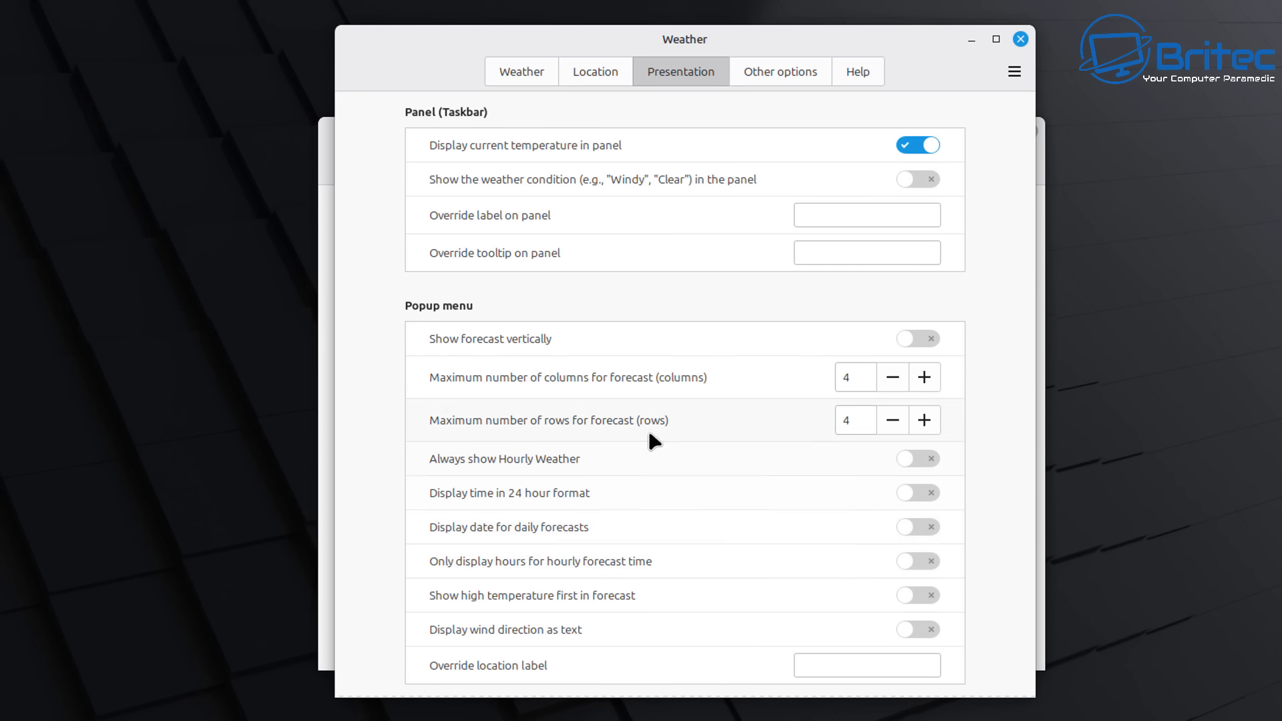
left_click(913, 494)
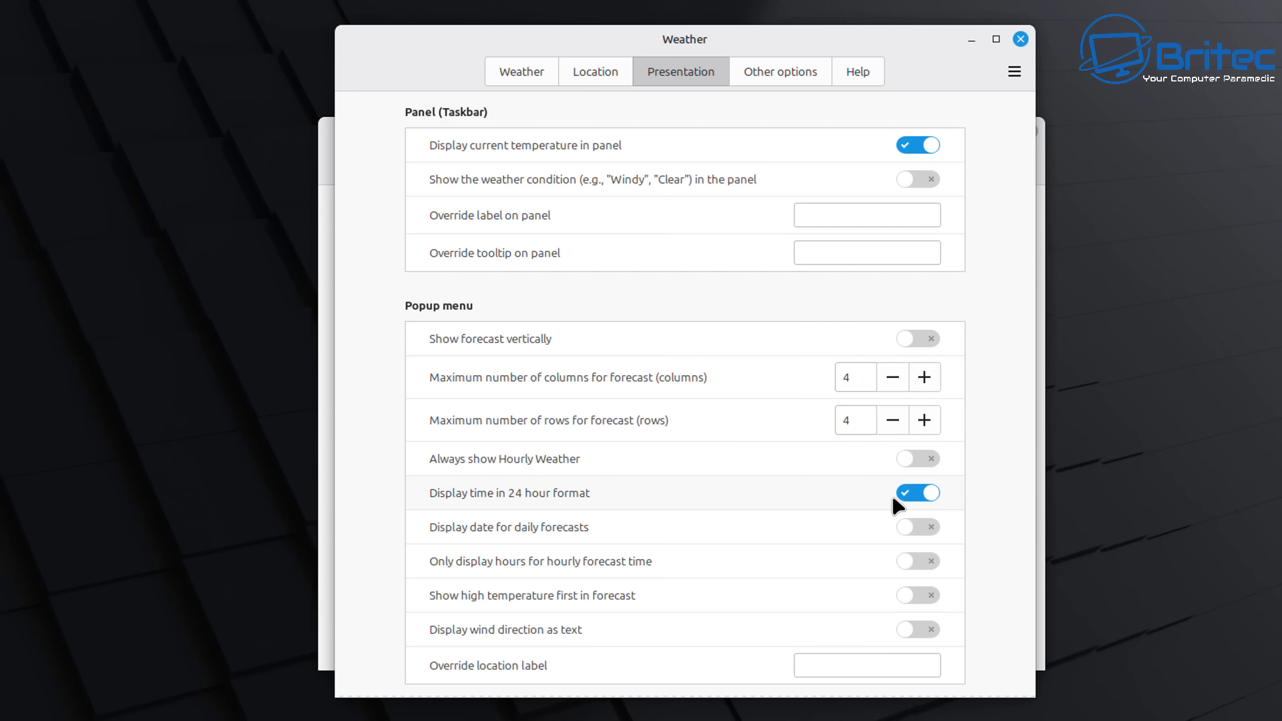
left_click(927, 498)
left_click(929, 497)
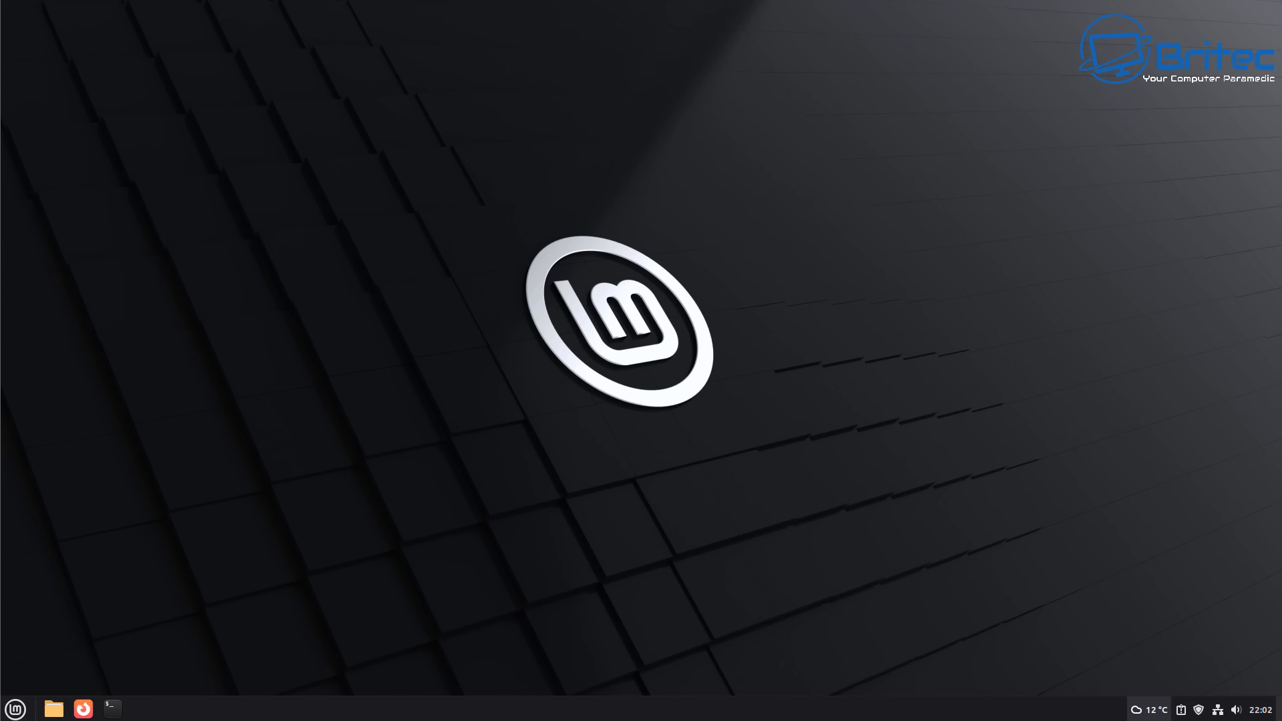
left_click(1148, 709)
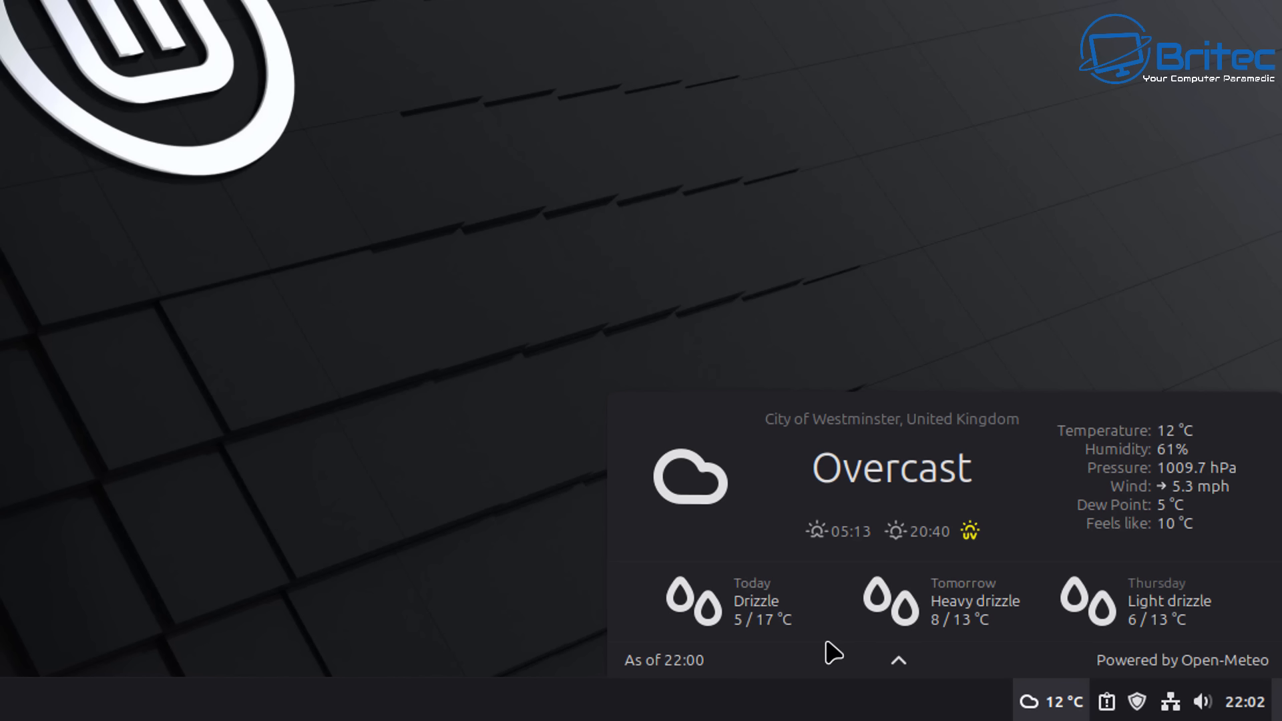
left_click(409, 595)
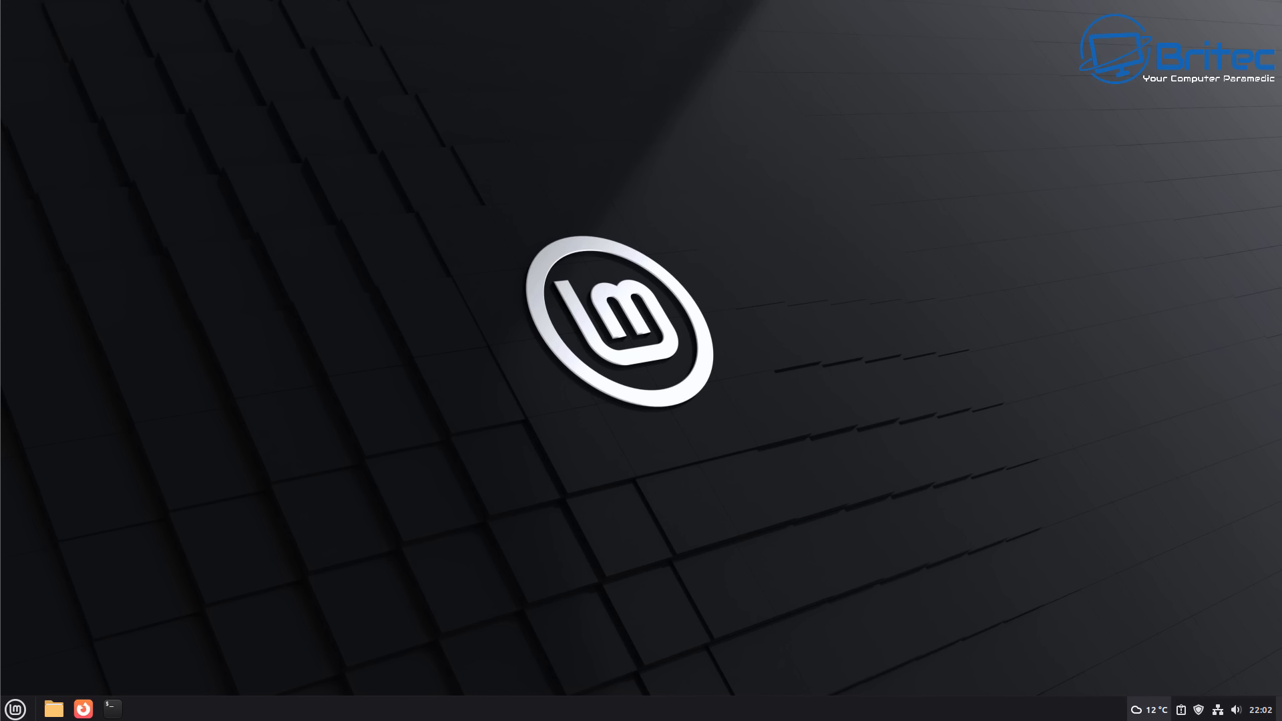
Step: Open System Reports from the panel, check for detected problems, and close the window
left_click(1199, 711)
left_click(1199, 712)
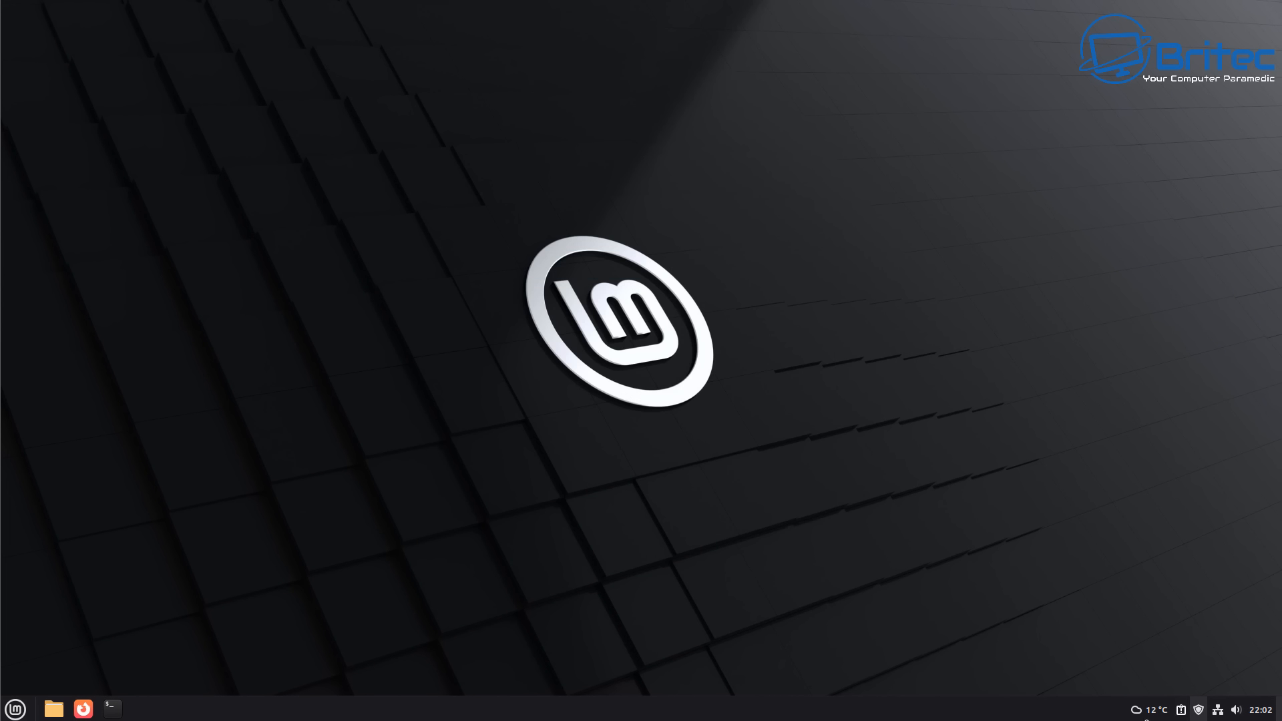
left_click(1181, 712)
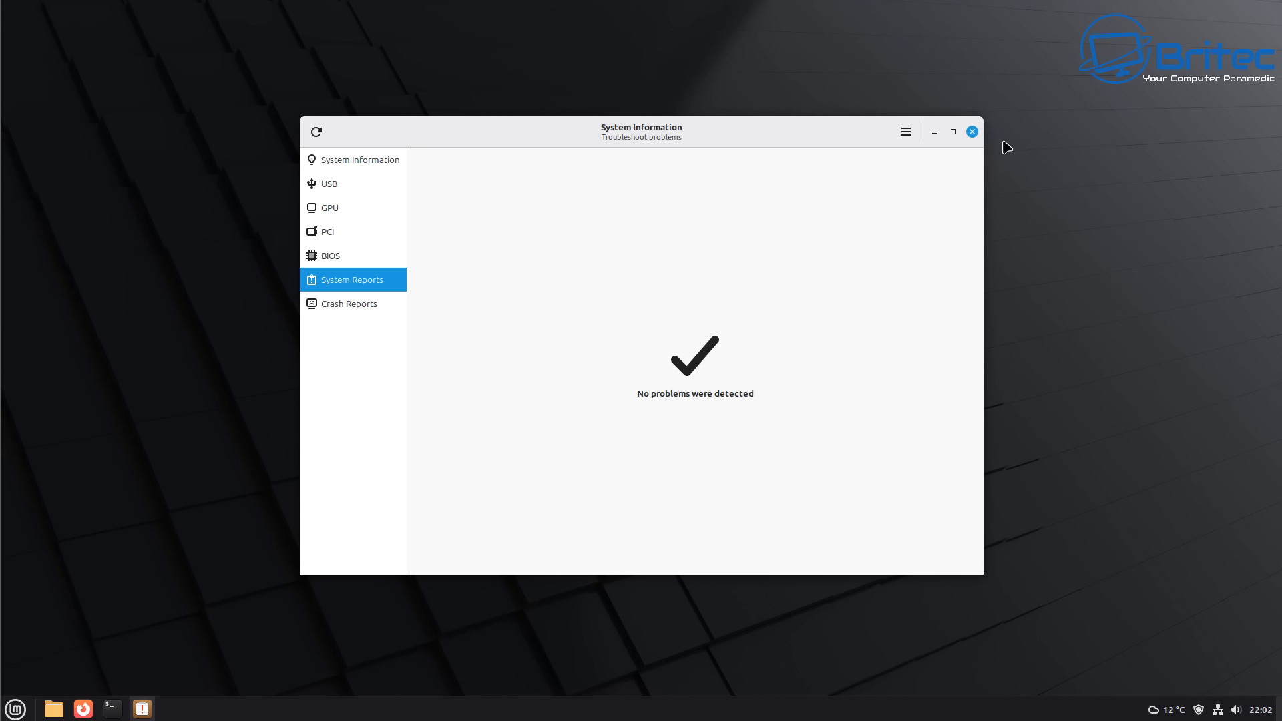
left_click(972, 133)
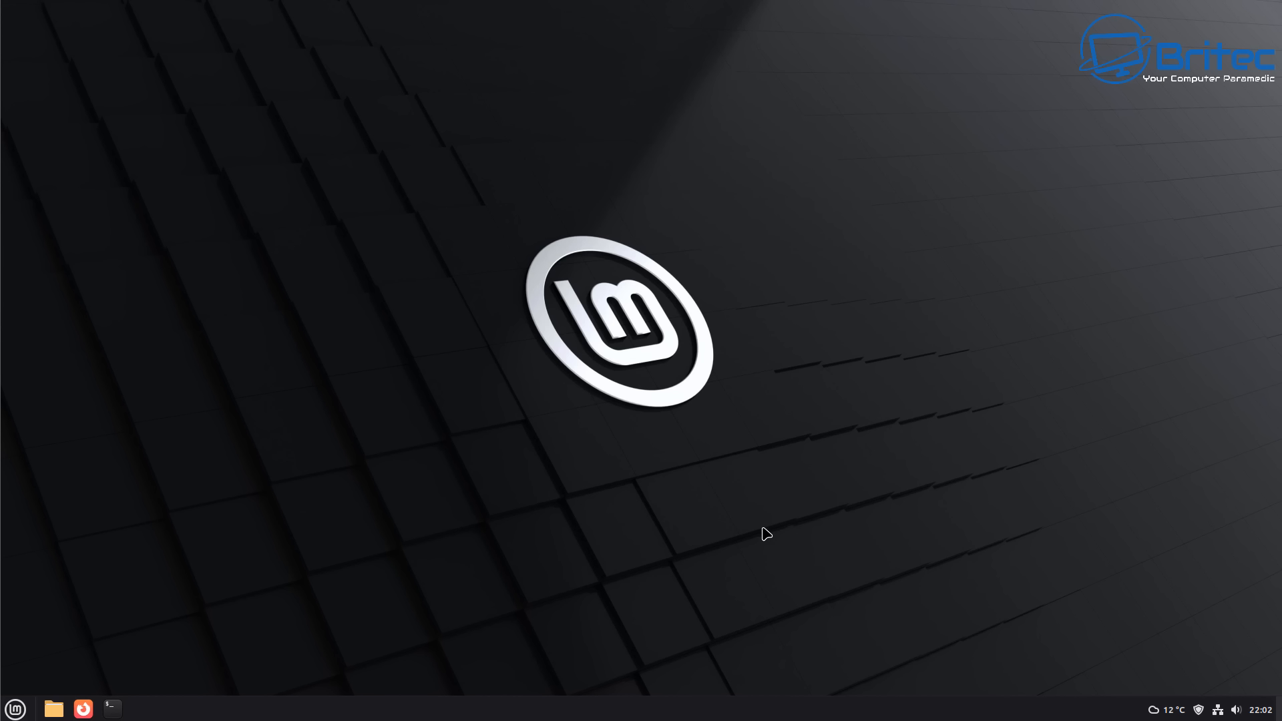